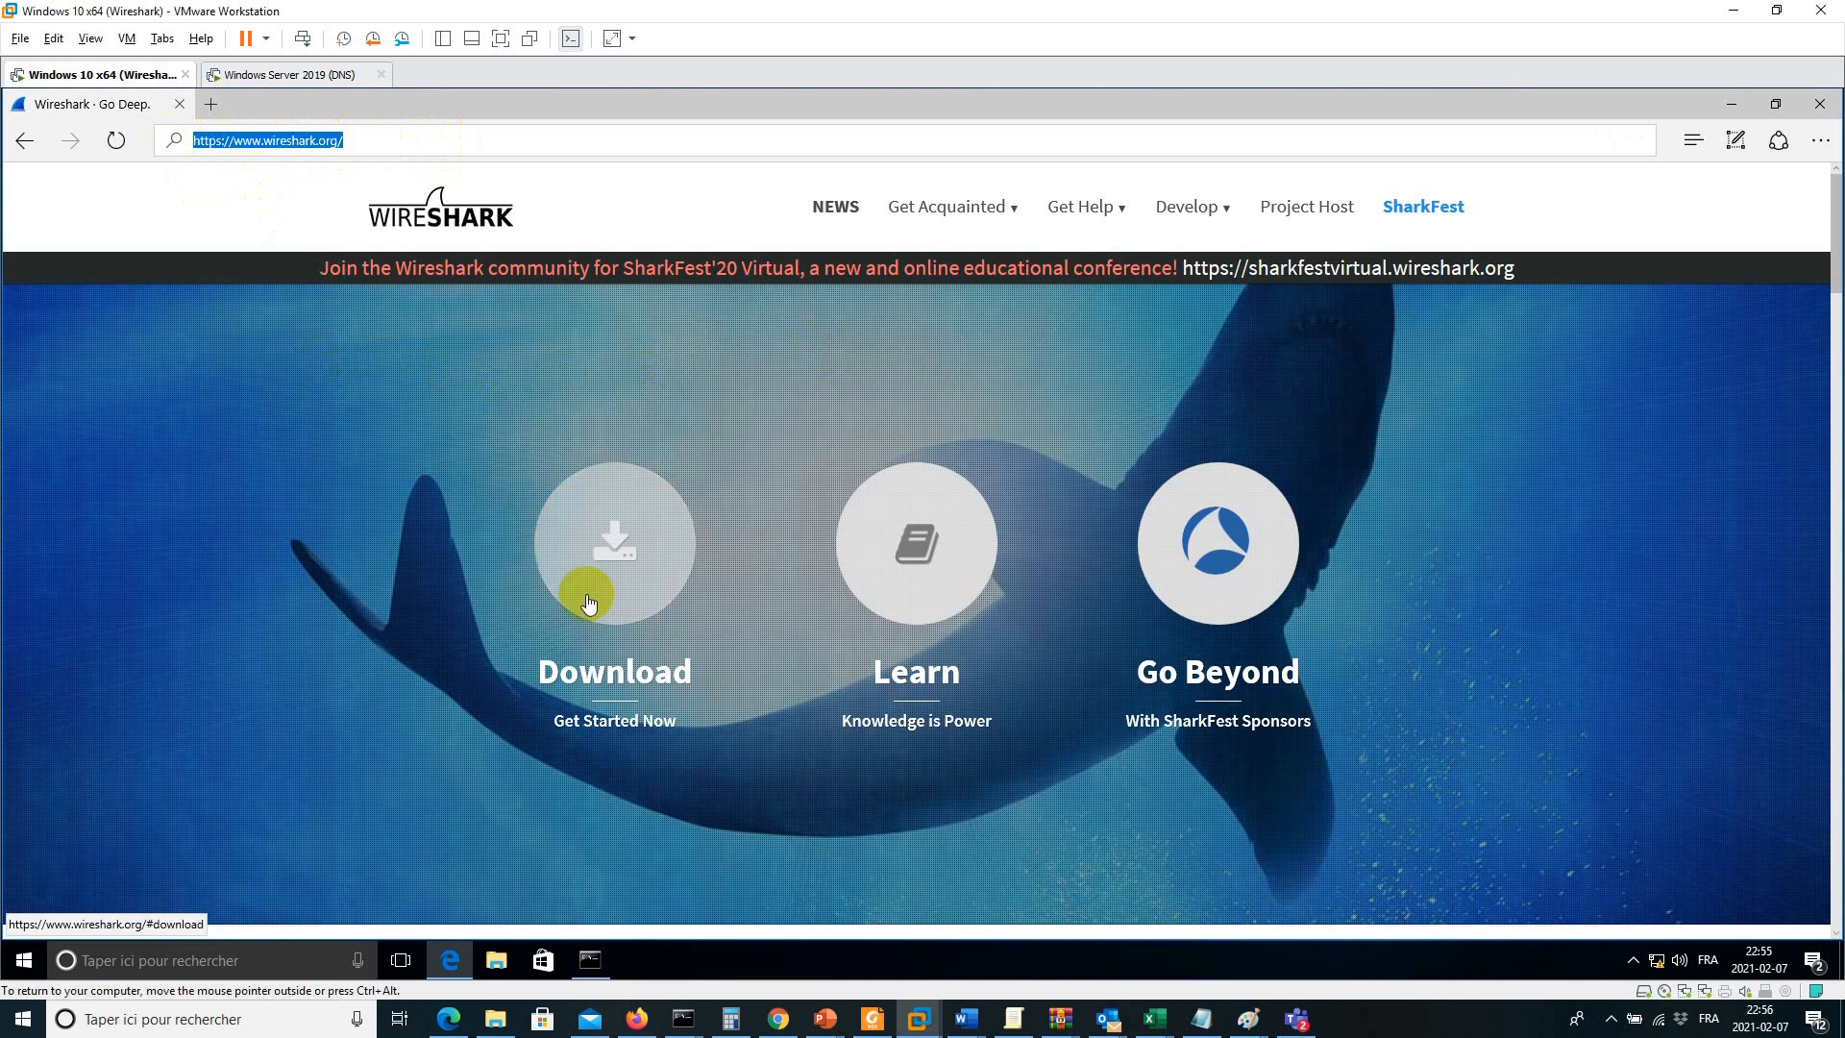
Step: Open the Wireshark download section and check the Windows version with winver
click(617, 545)
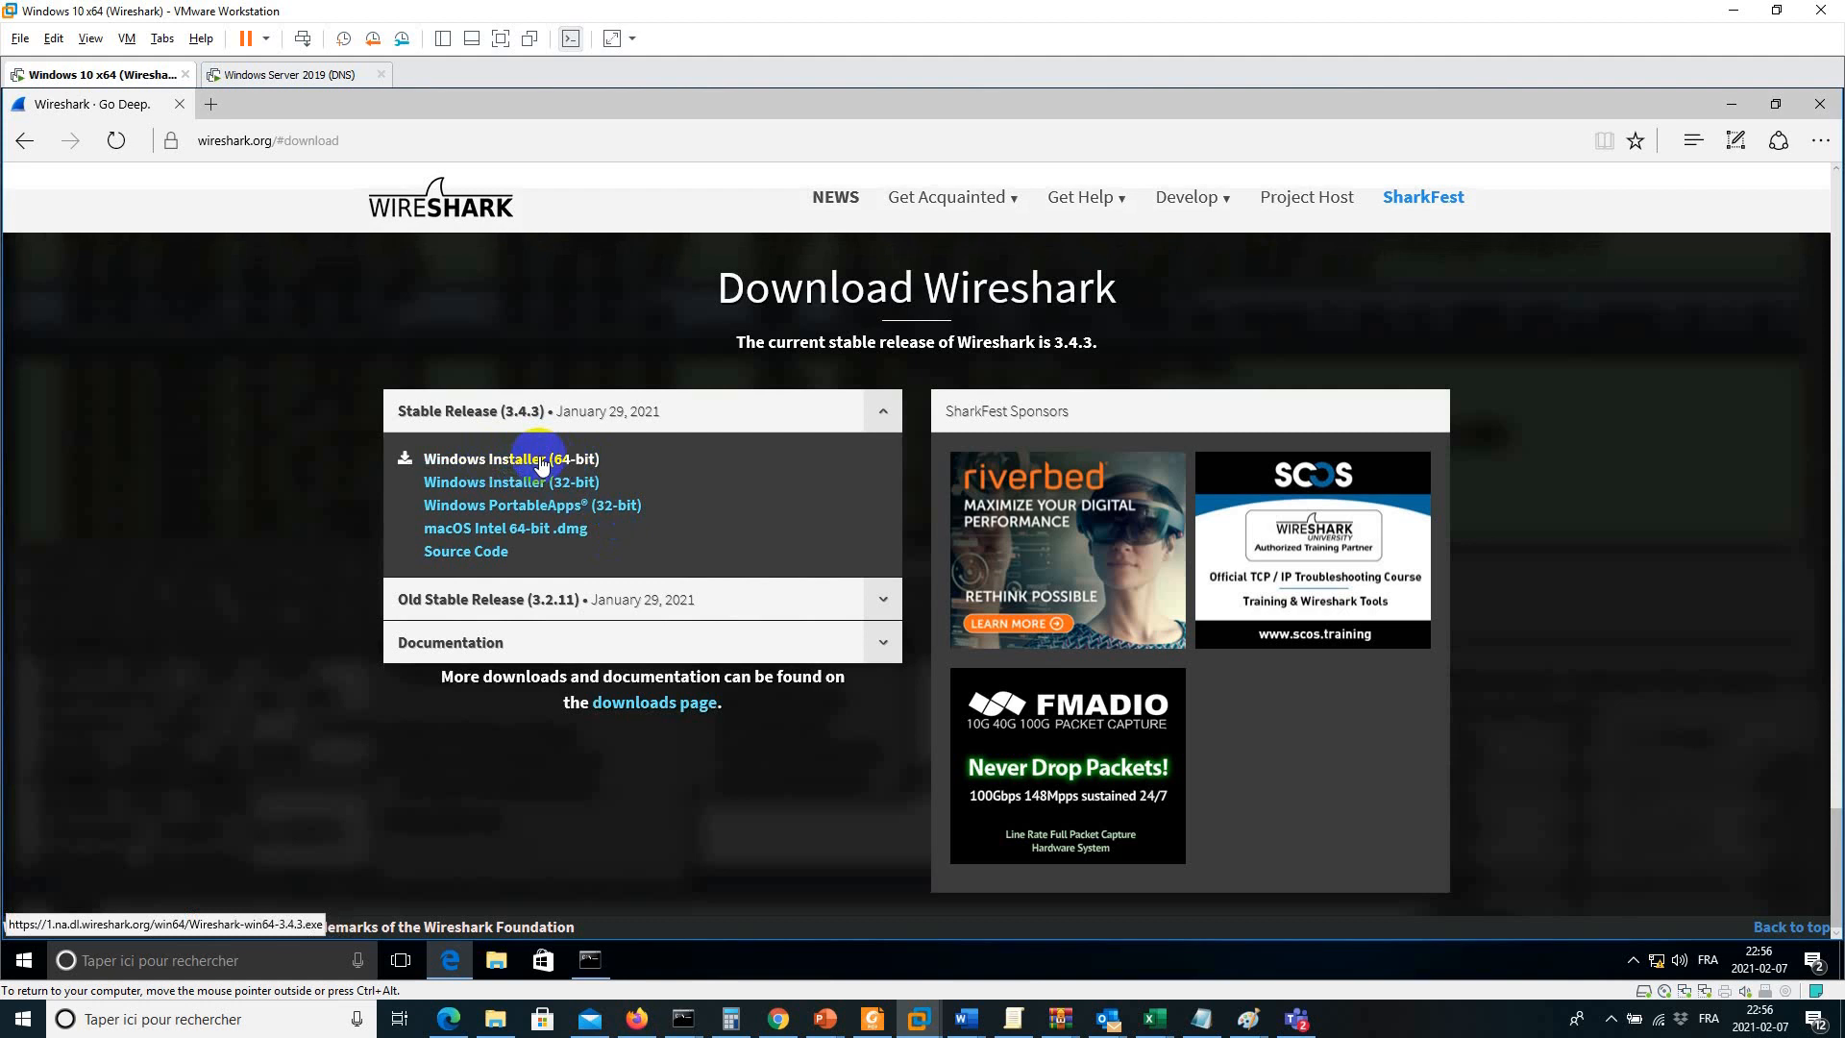
key(super+r)
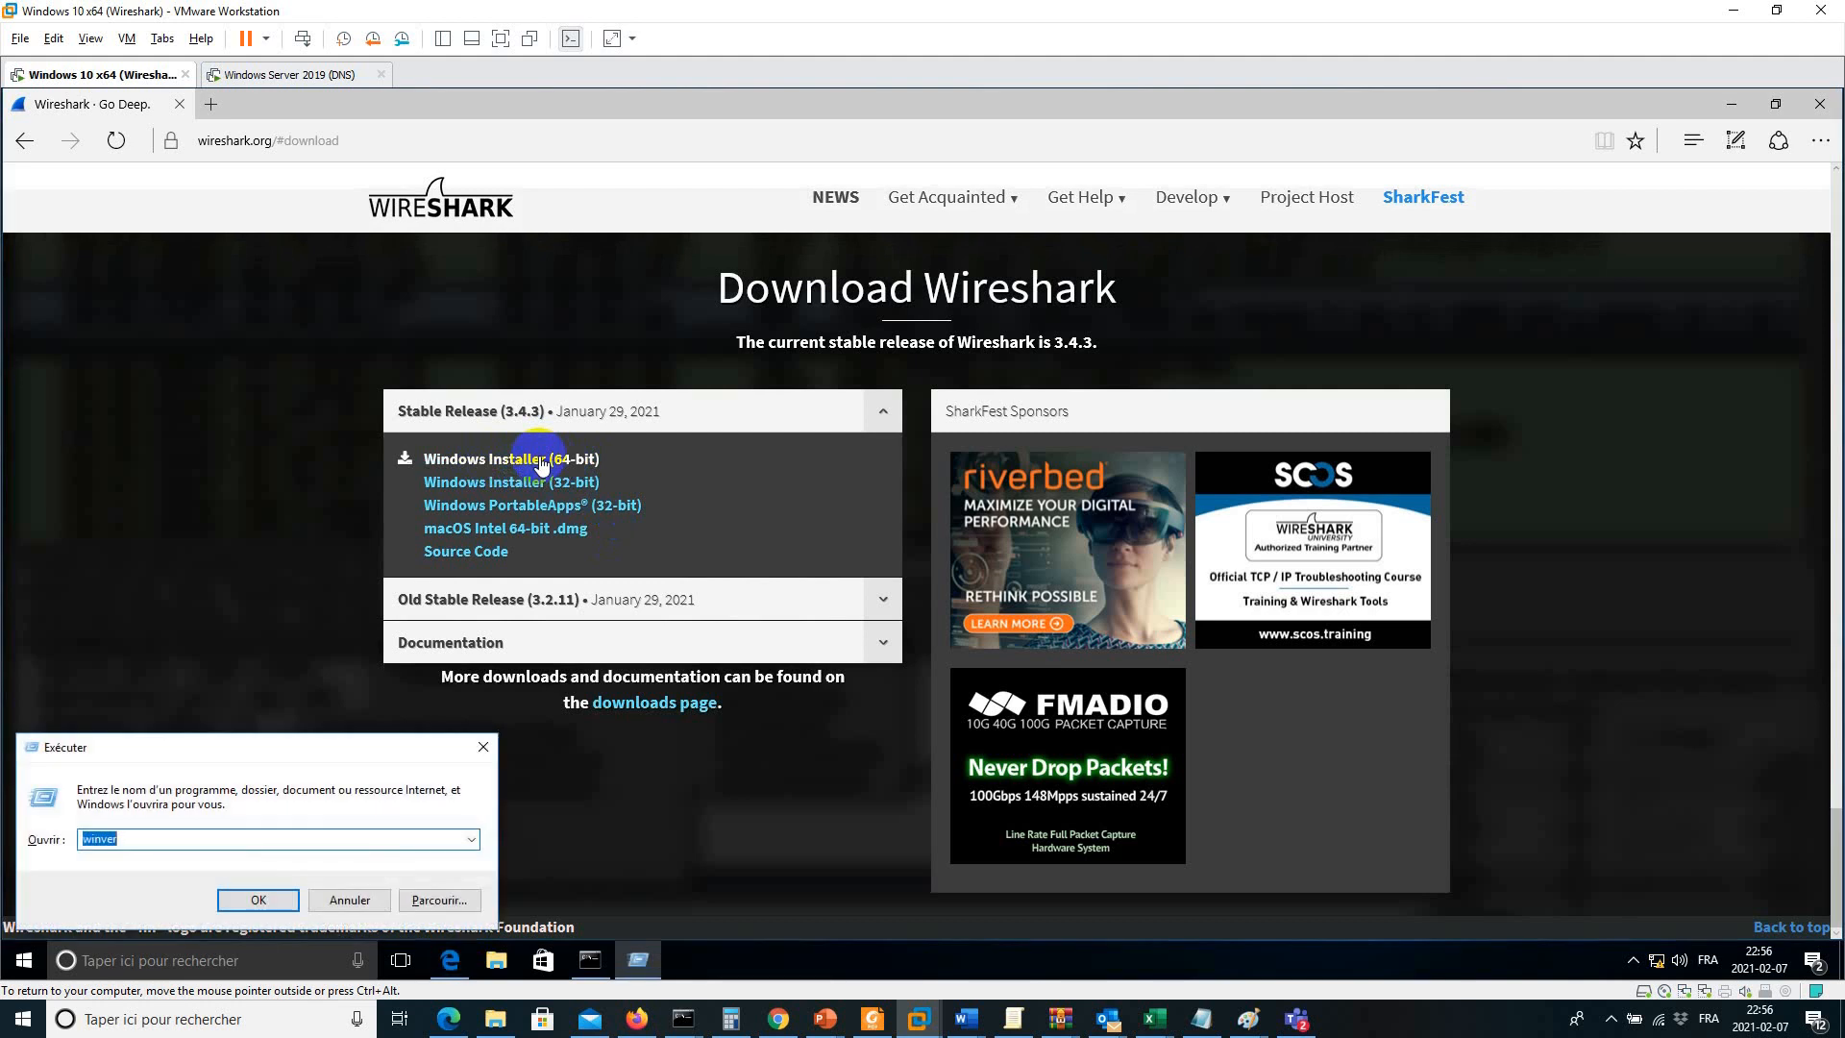
key(Return)
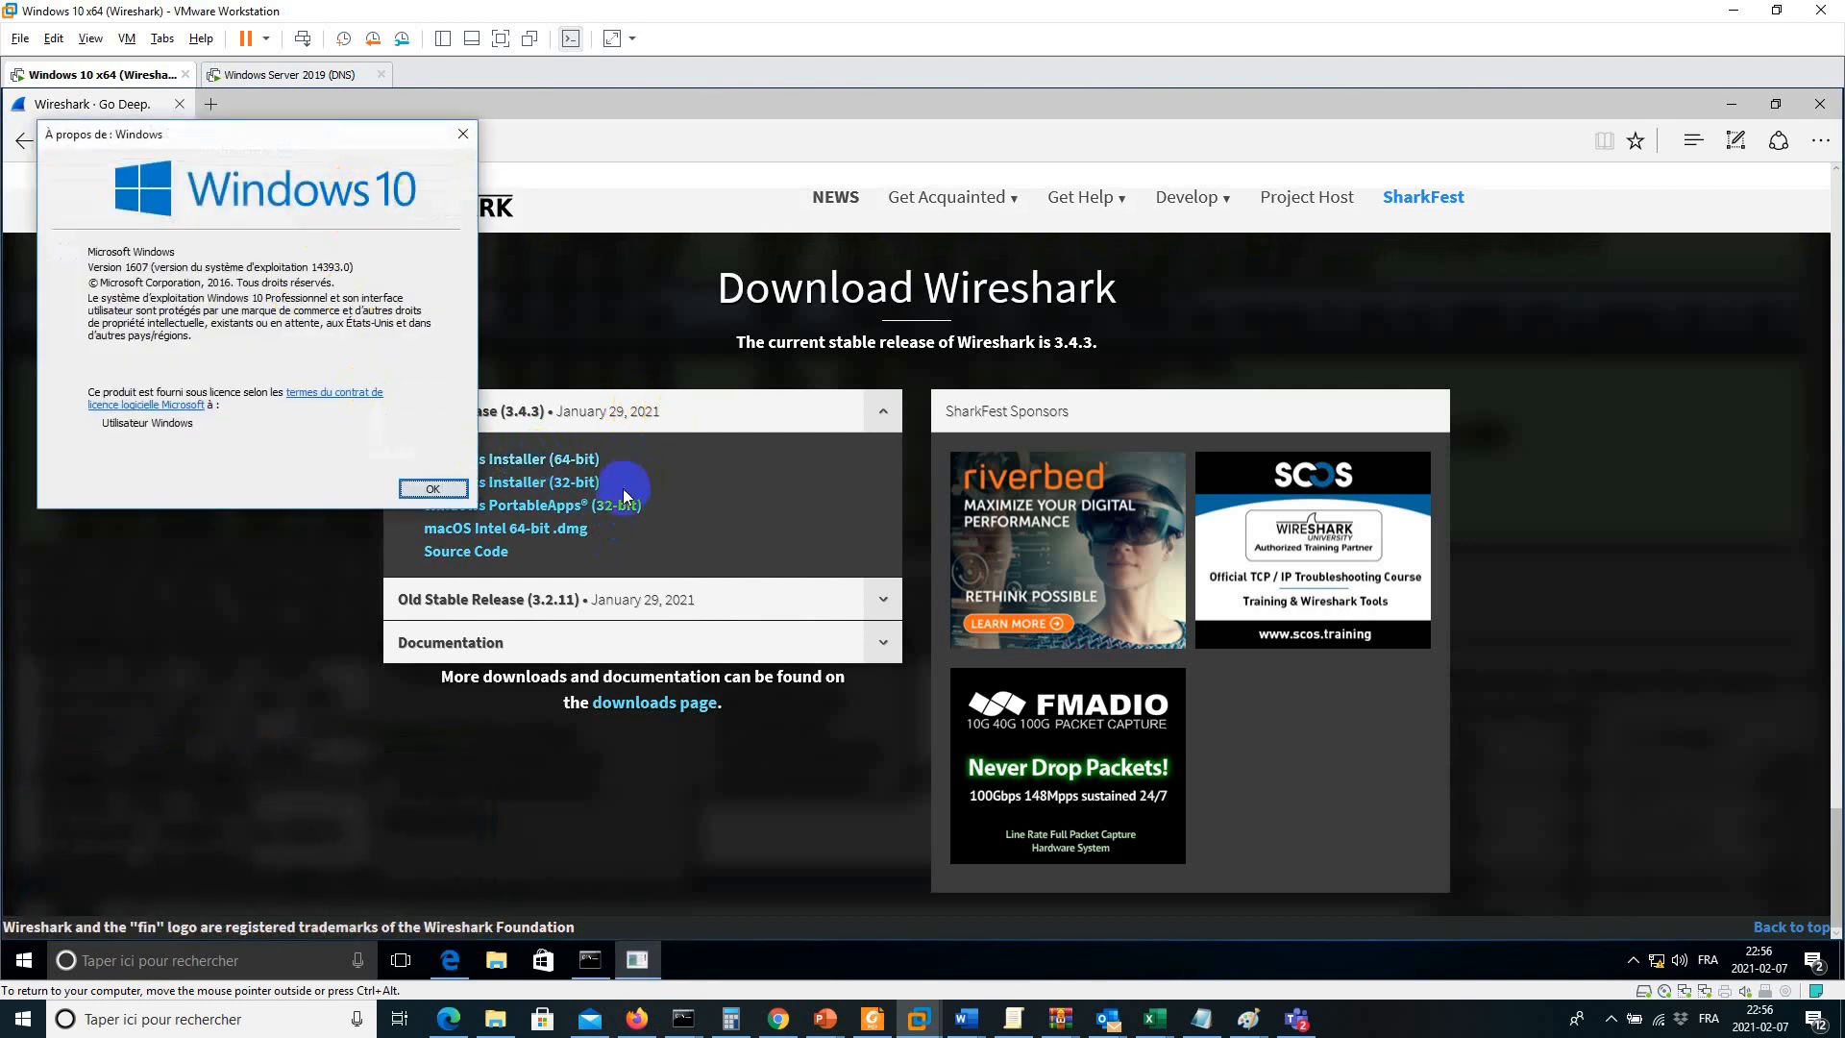
Step: Download the stable 3.4.3 Windows Installer (64-bit) to the Bureau folder as Wireshark-win64-3.4.3
click(573, 468)
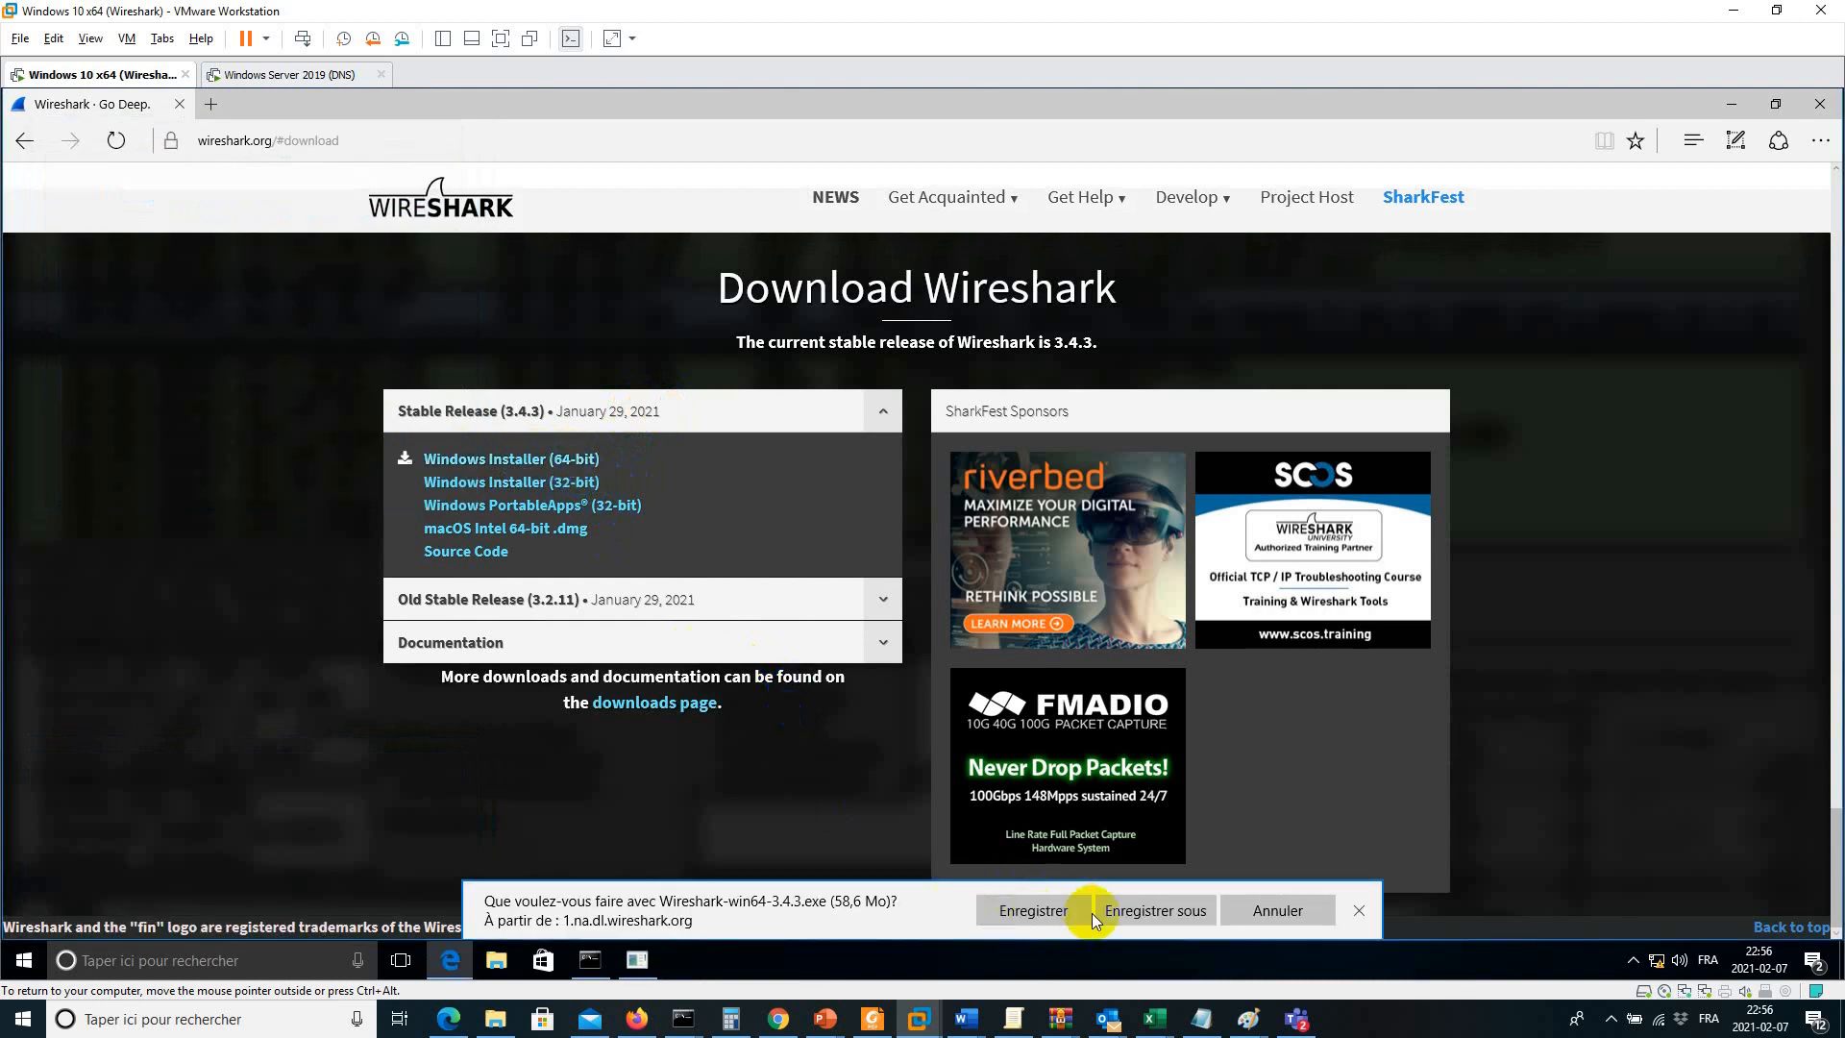
click(1118, 909)
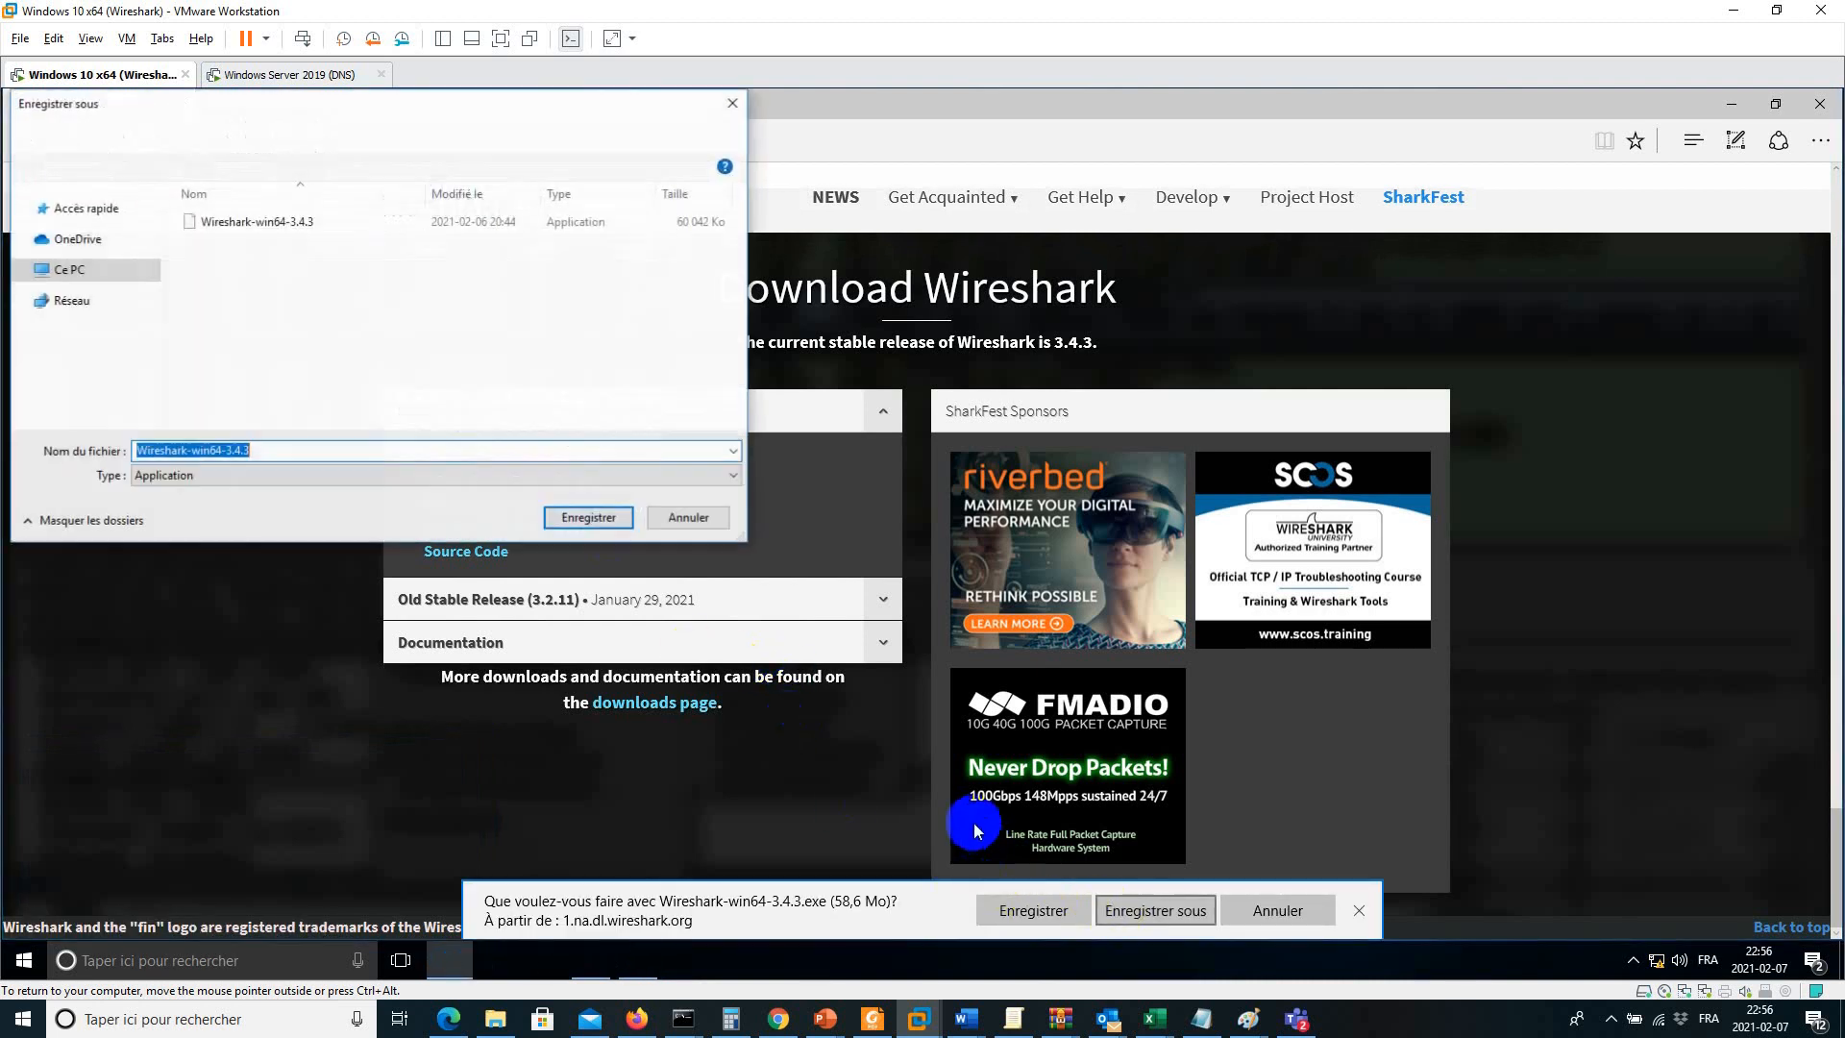
click(81, 232)
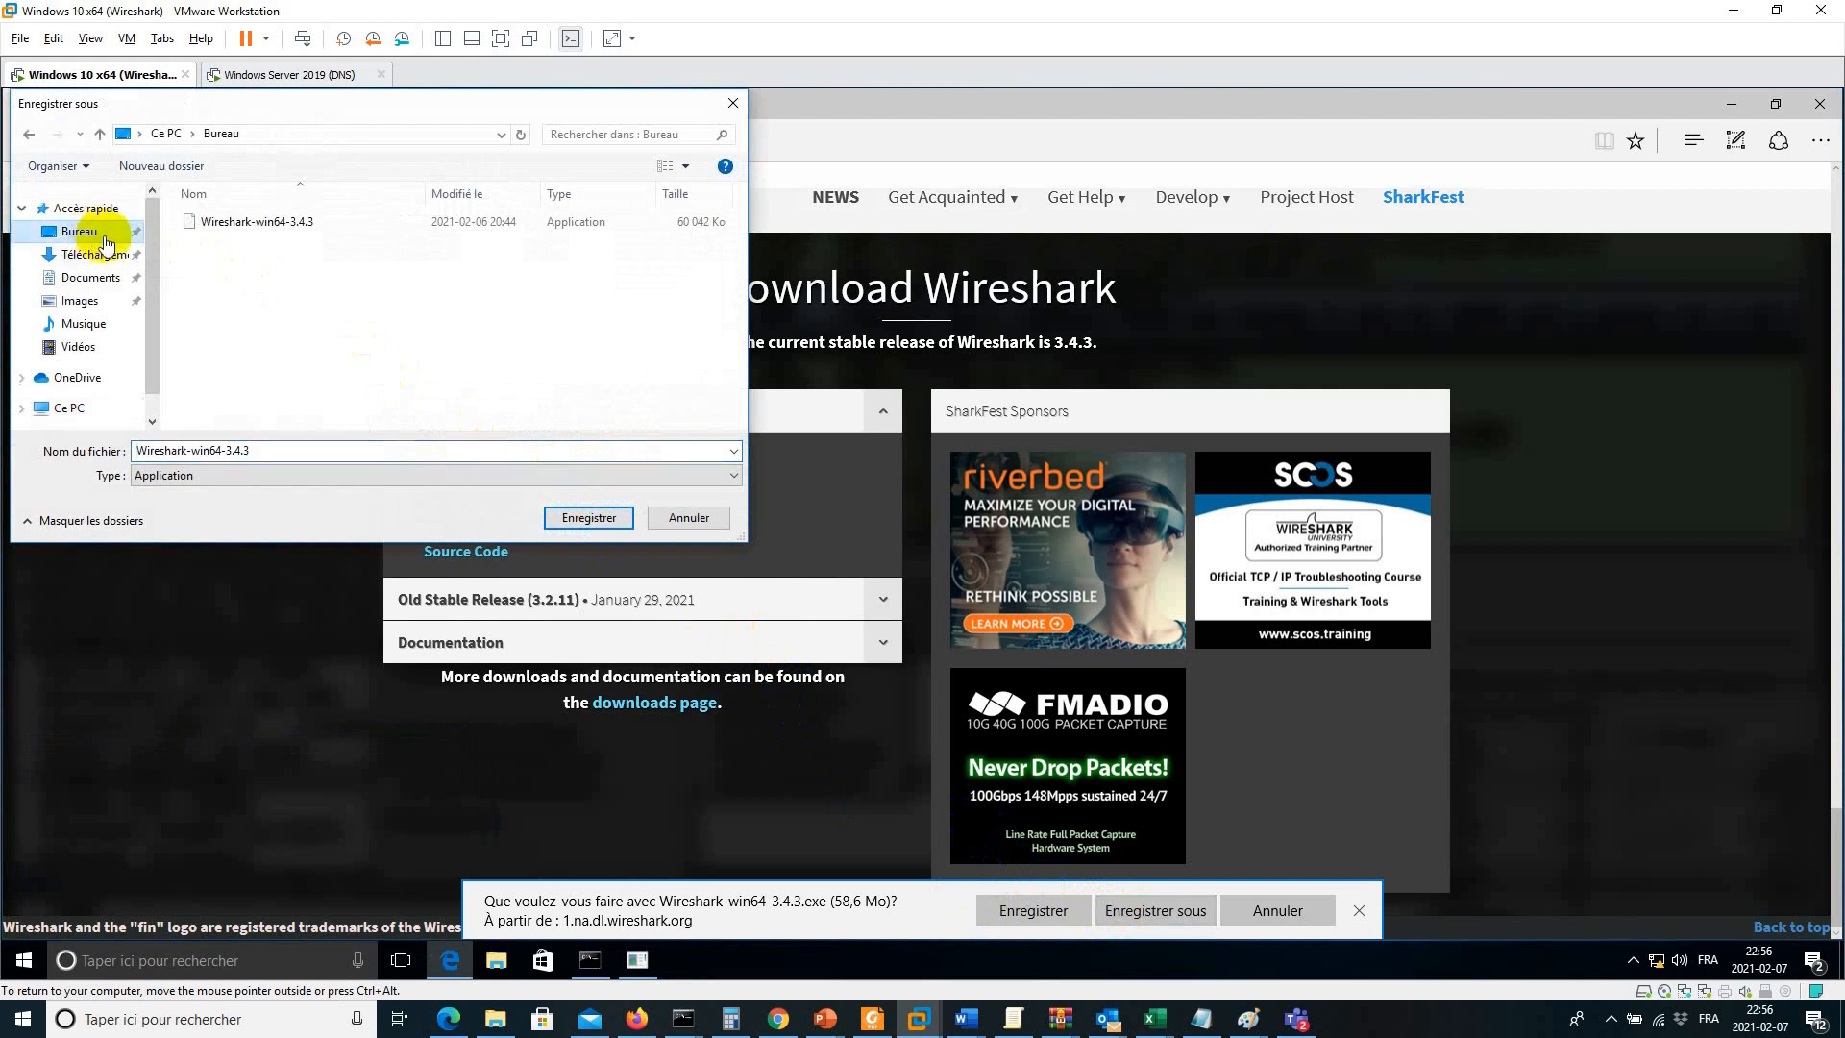
click(555, 519)
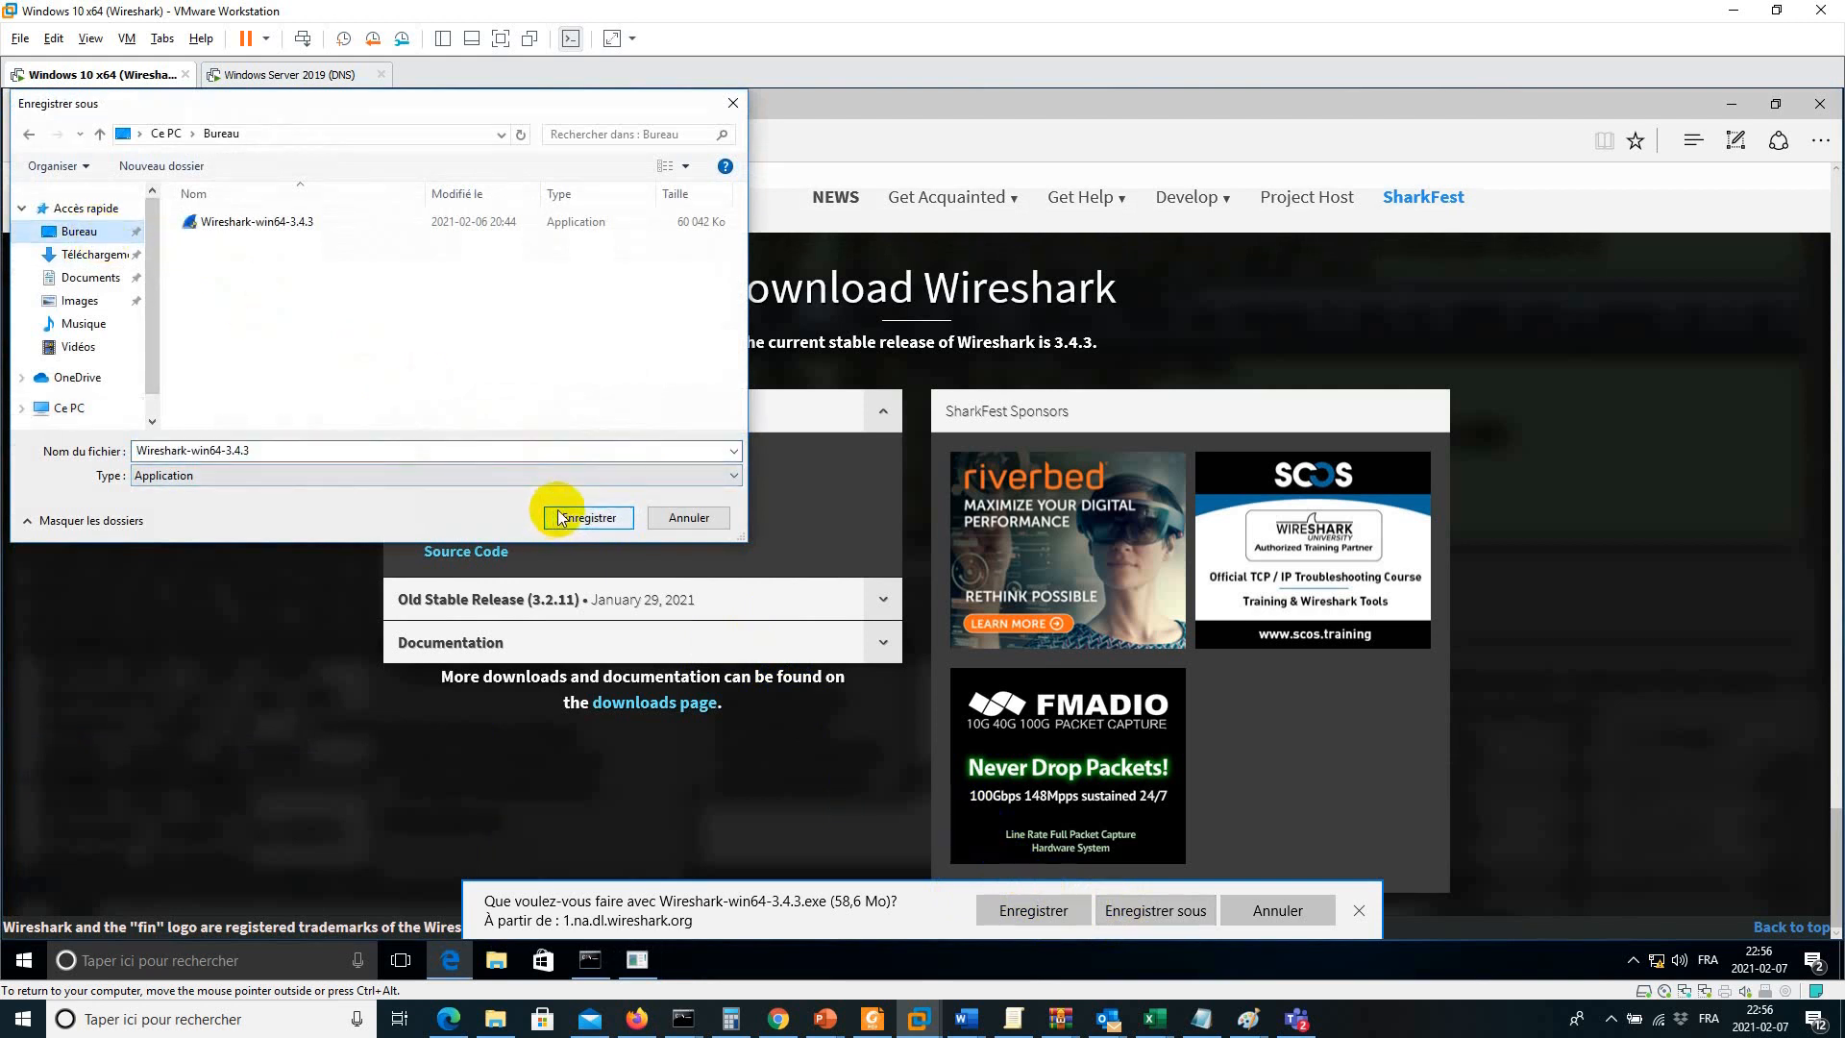
click(968, 524)
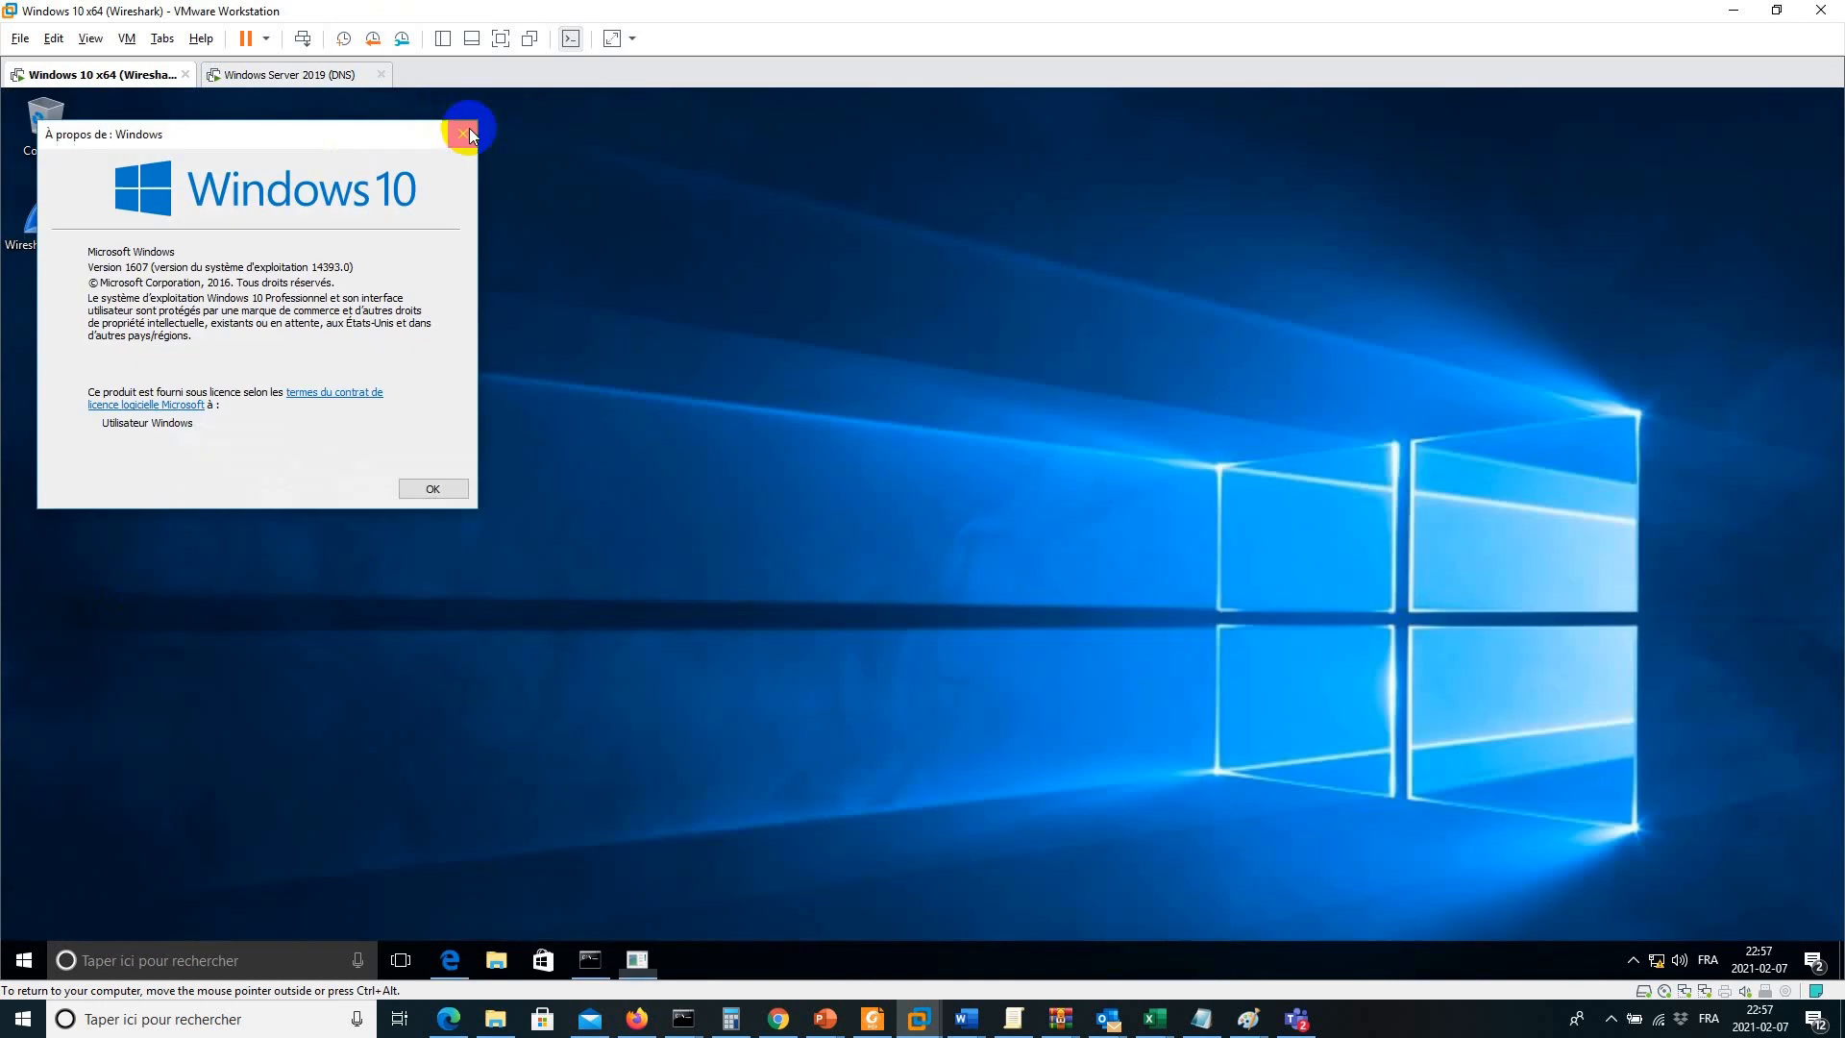
Step: Close the Windows version window, run the Wireshark installer from the desktop with permission to make changes, and acknowledge its license
click(471, 132)
double_click(66, 230)
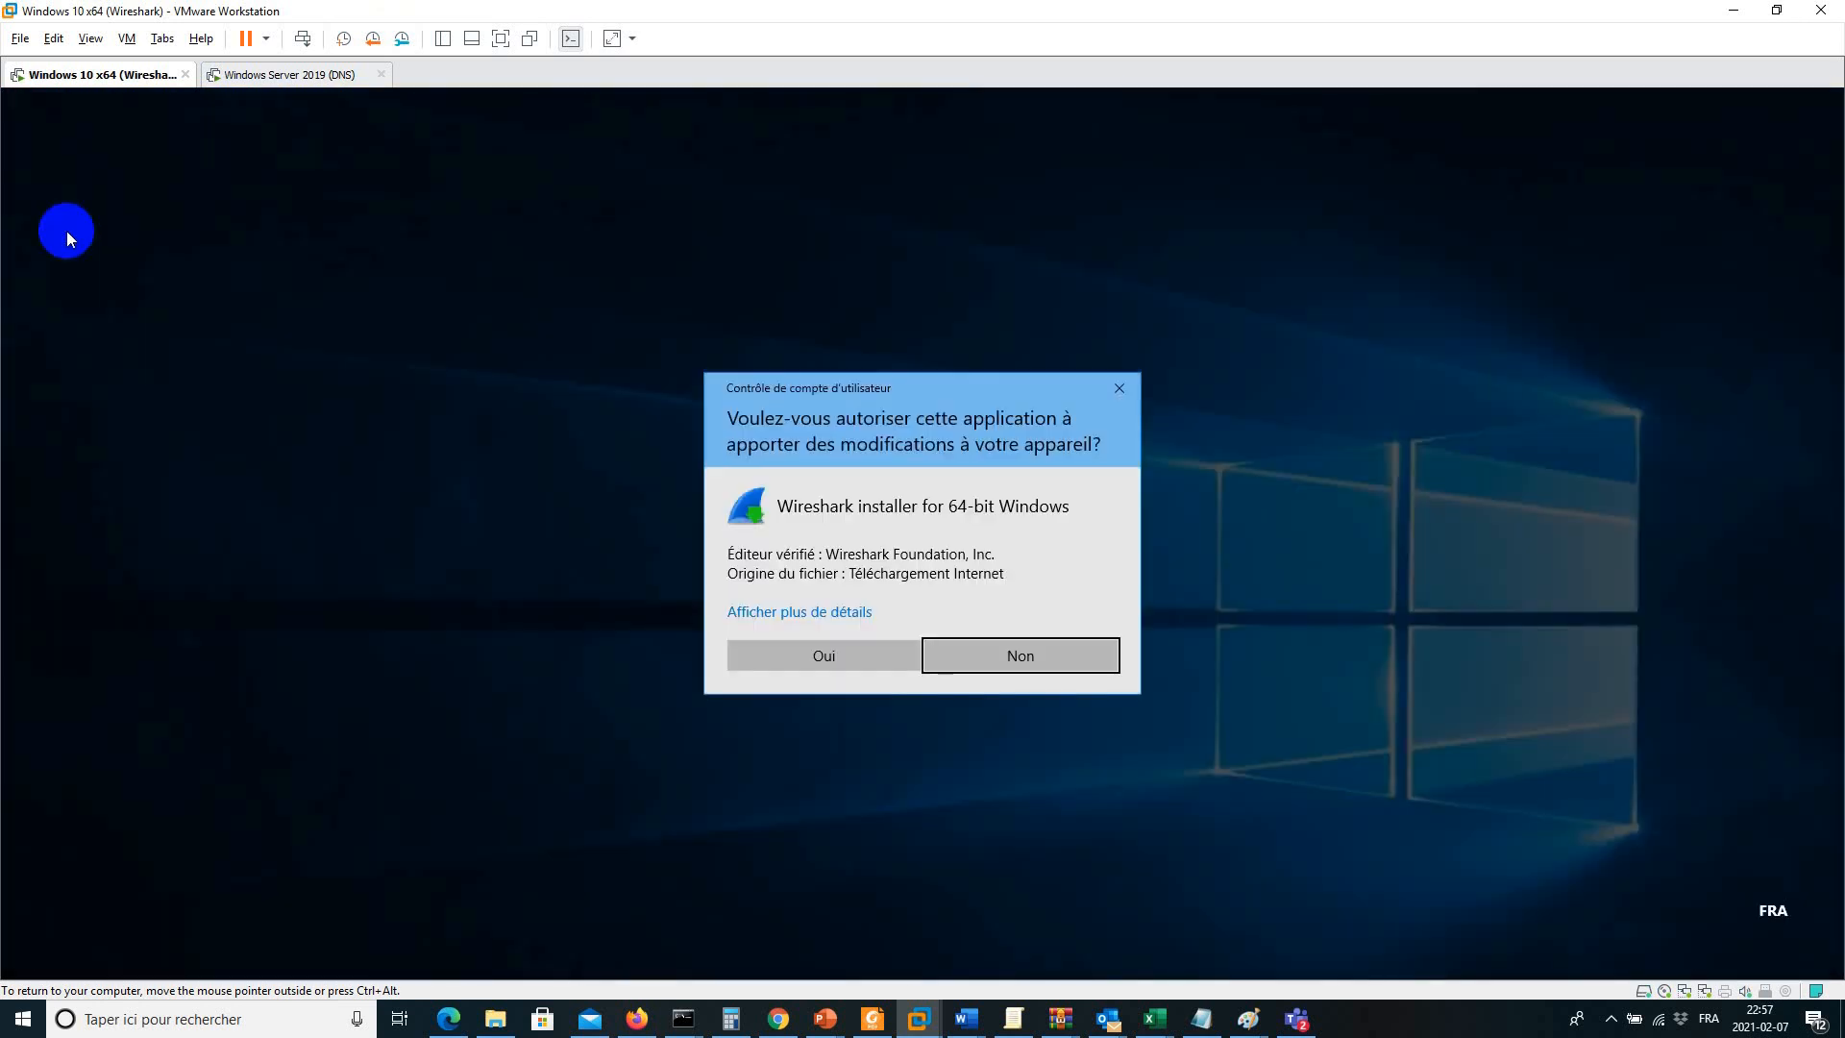
click(796, 658)
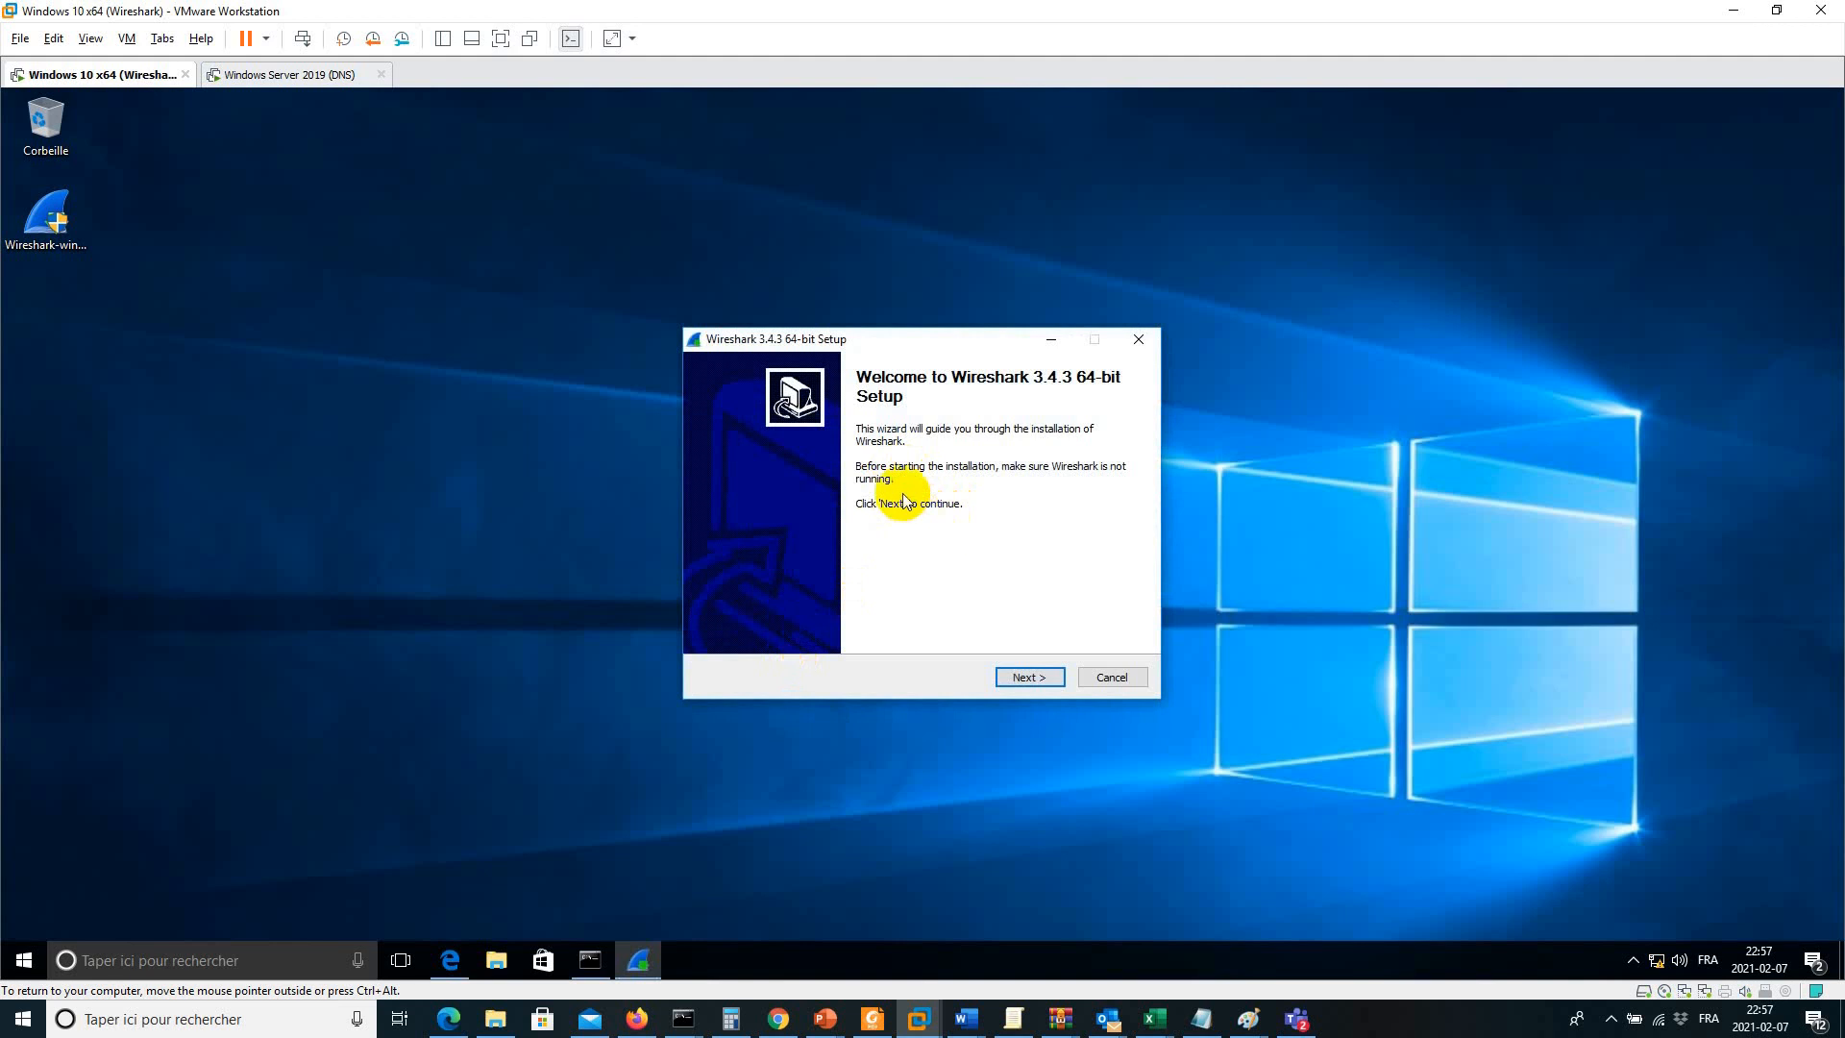
click(1011, 678)
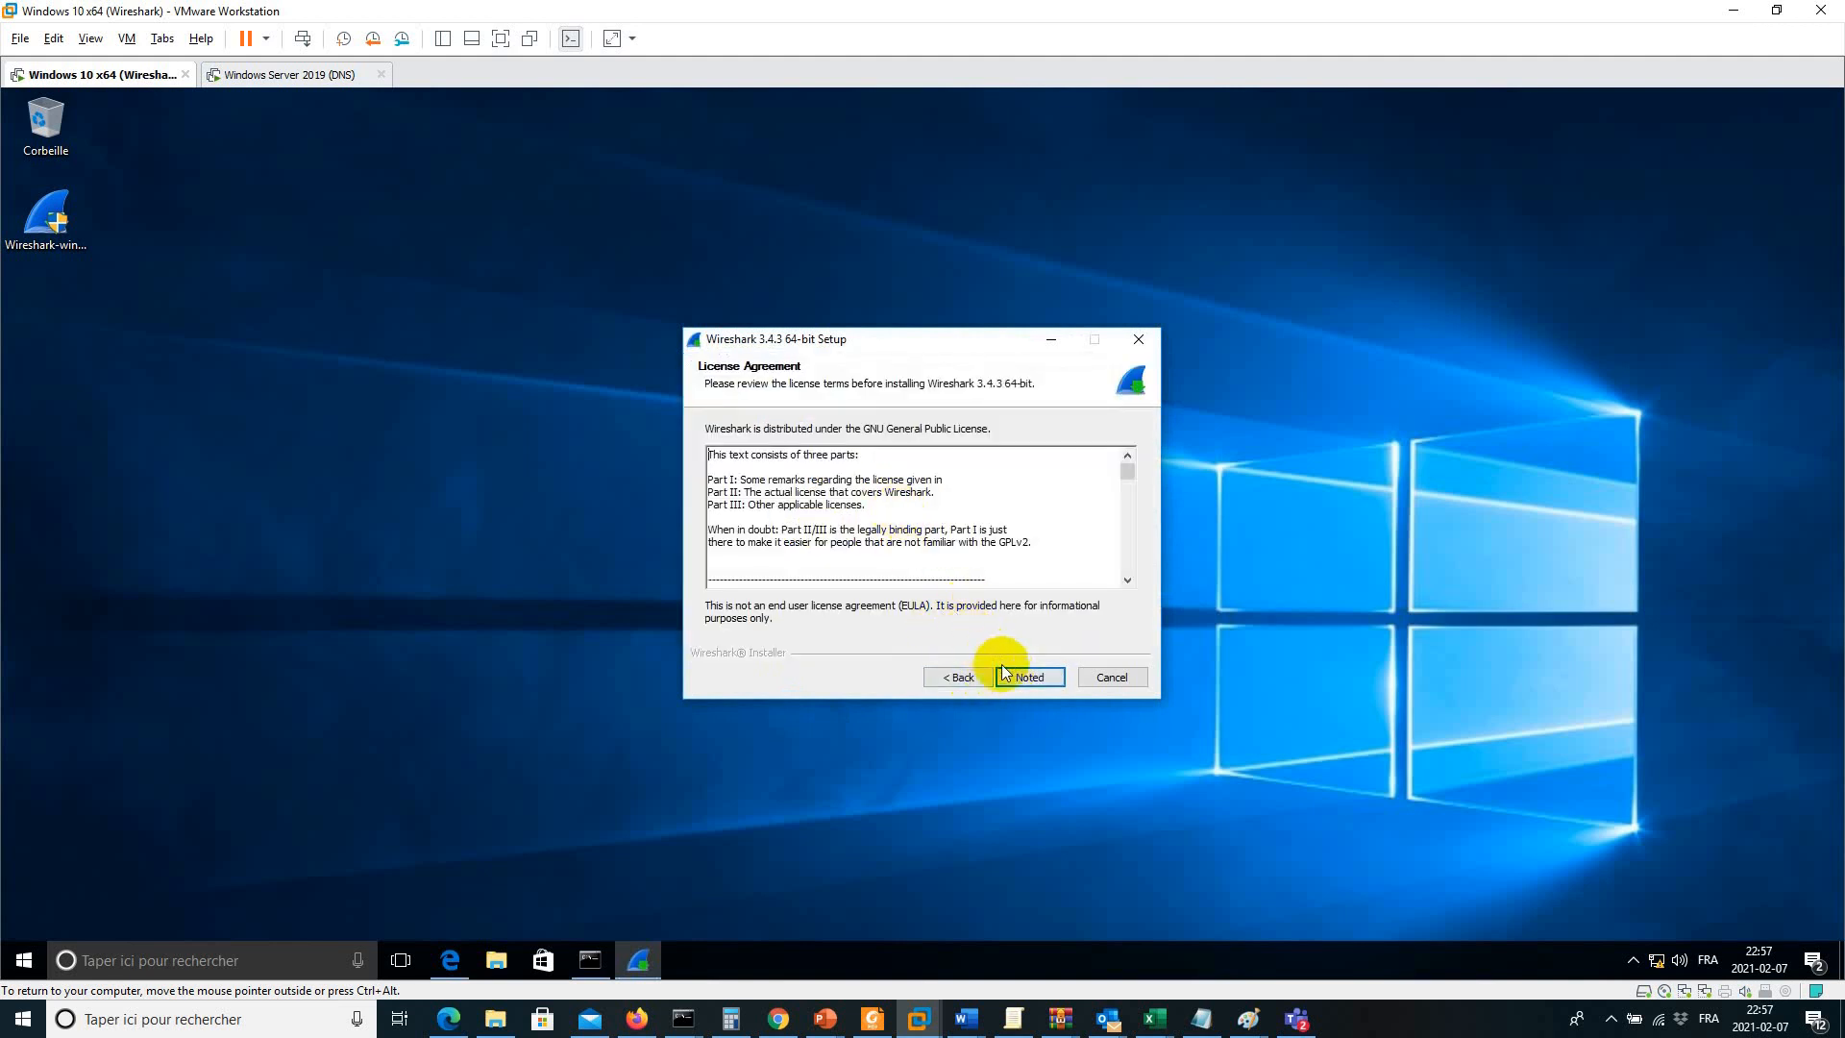
click(1016, 678)
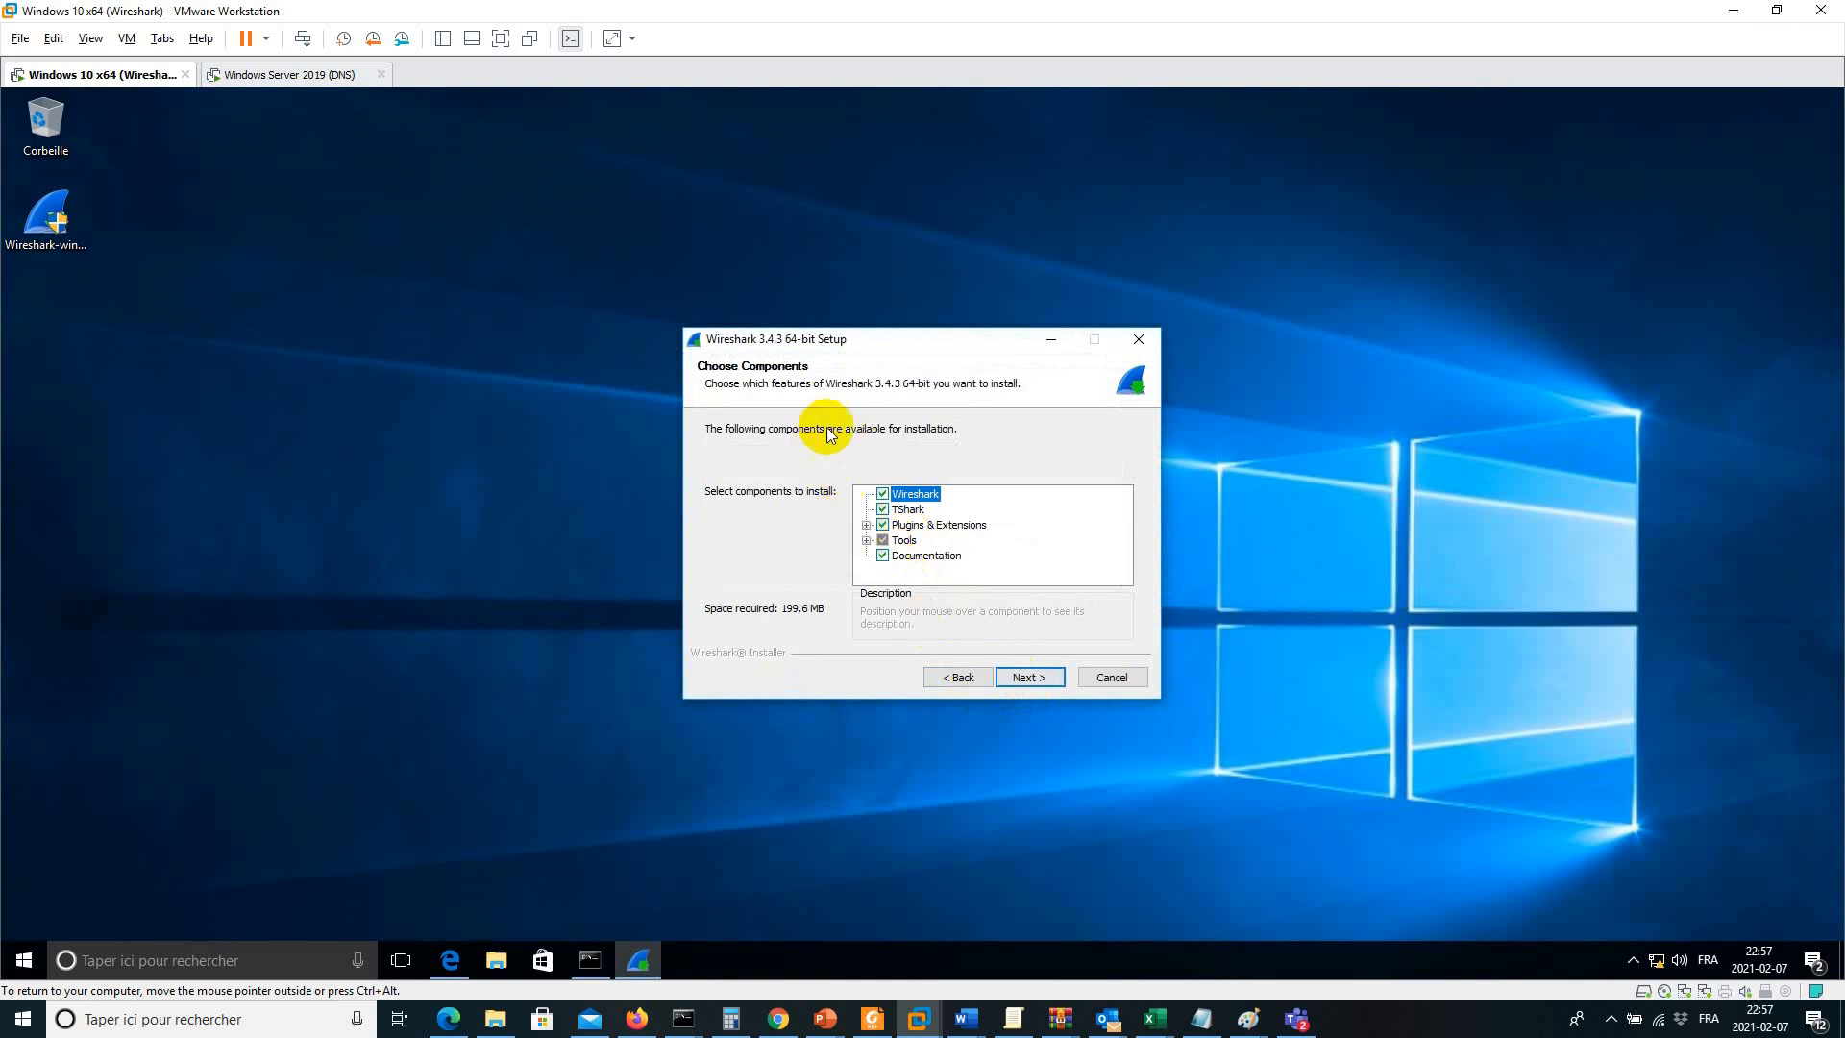
Step: Exclude TShark from the components, add a Wireshark Desktop Icon, and continue the setup to the Packet Capture page
click(883, 510)
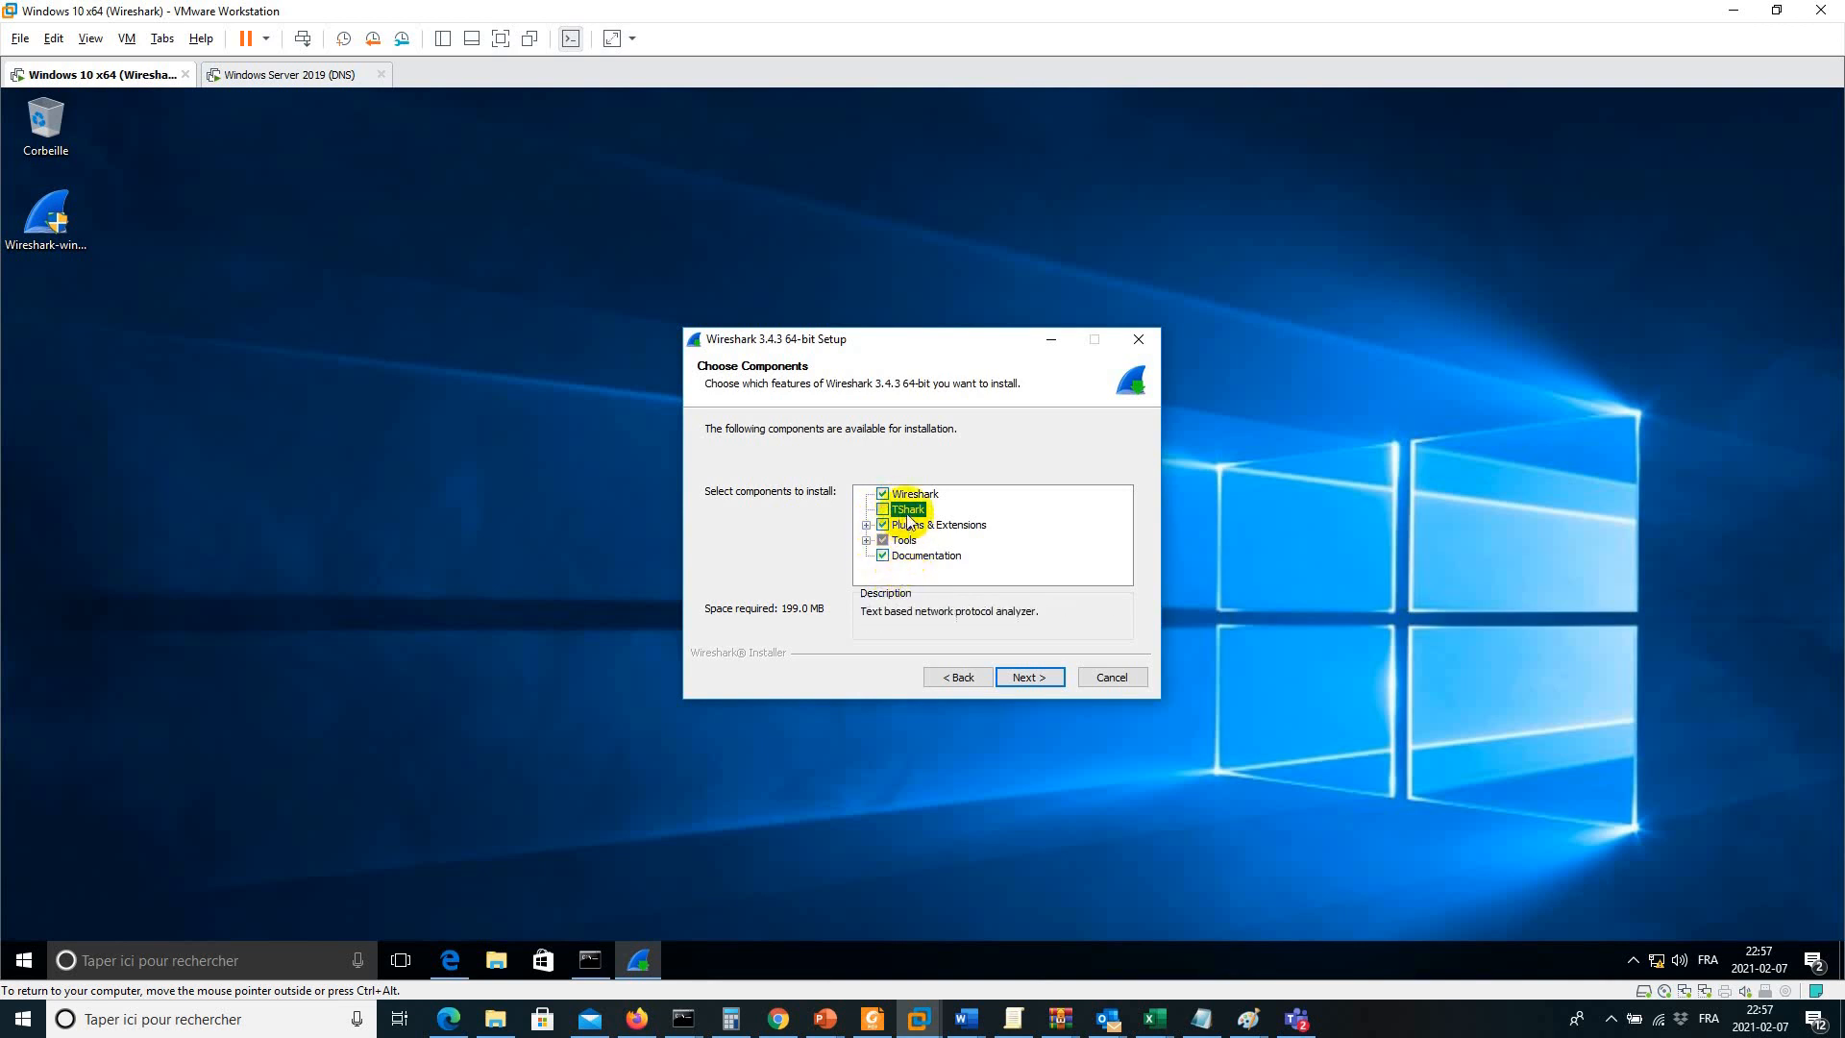
click(1022, 670)
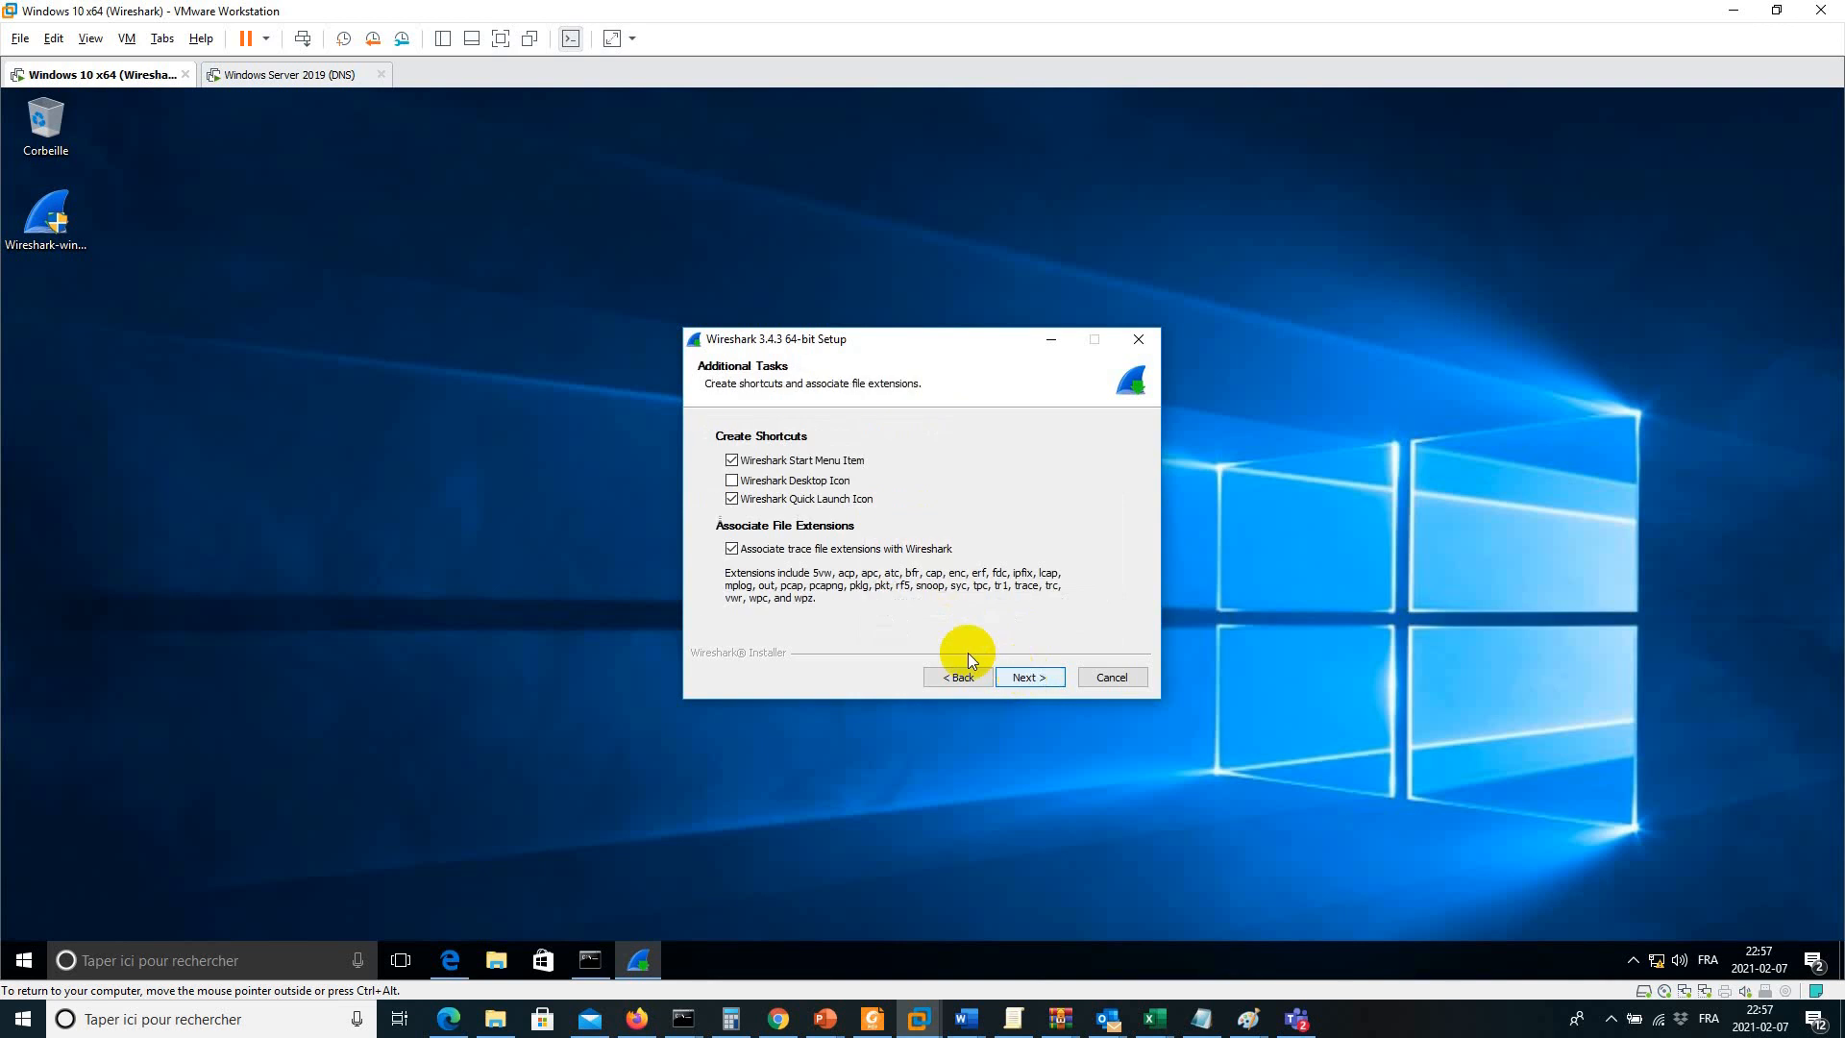
click(734, 483)
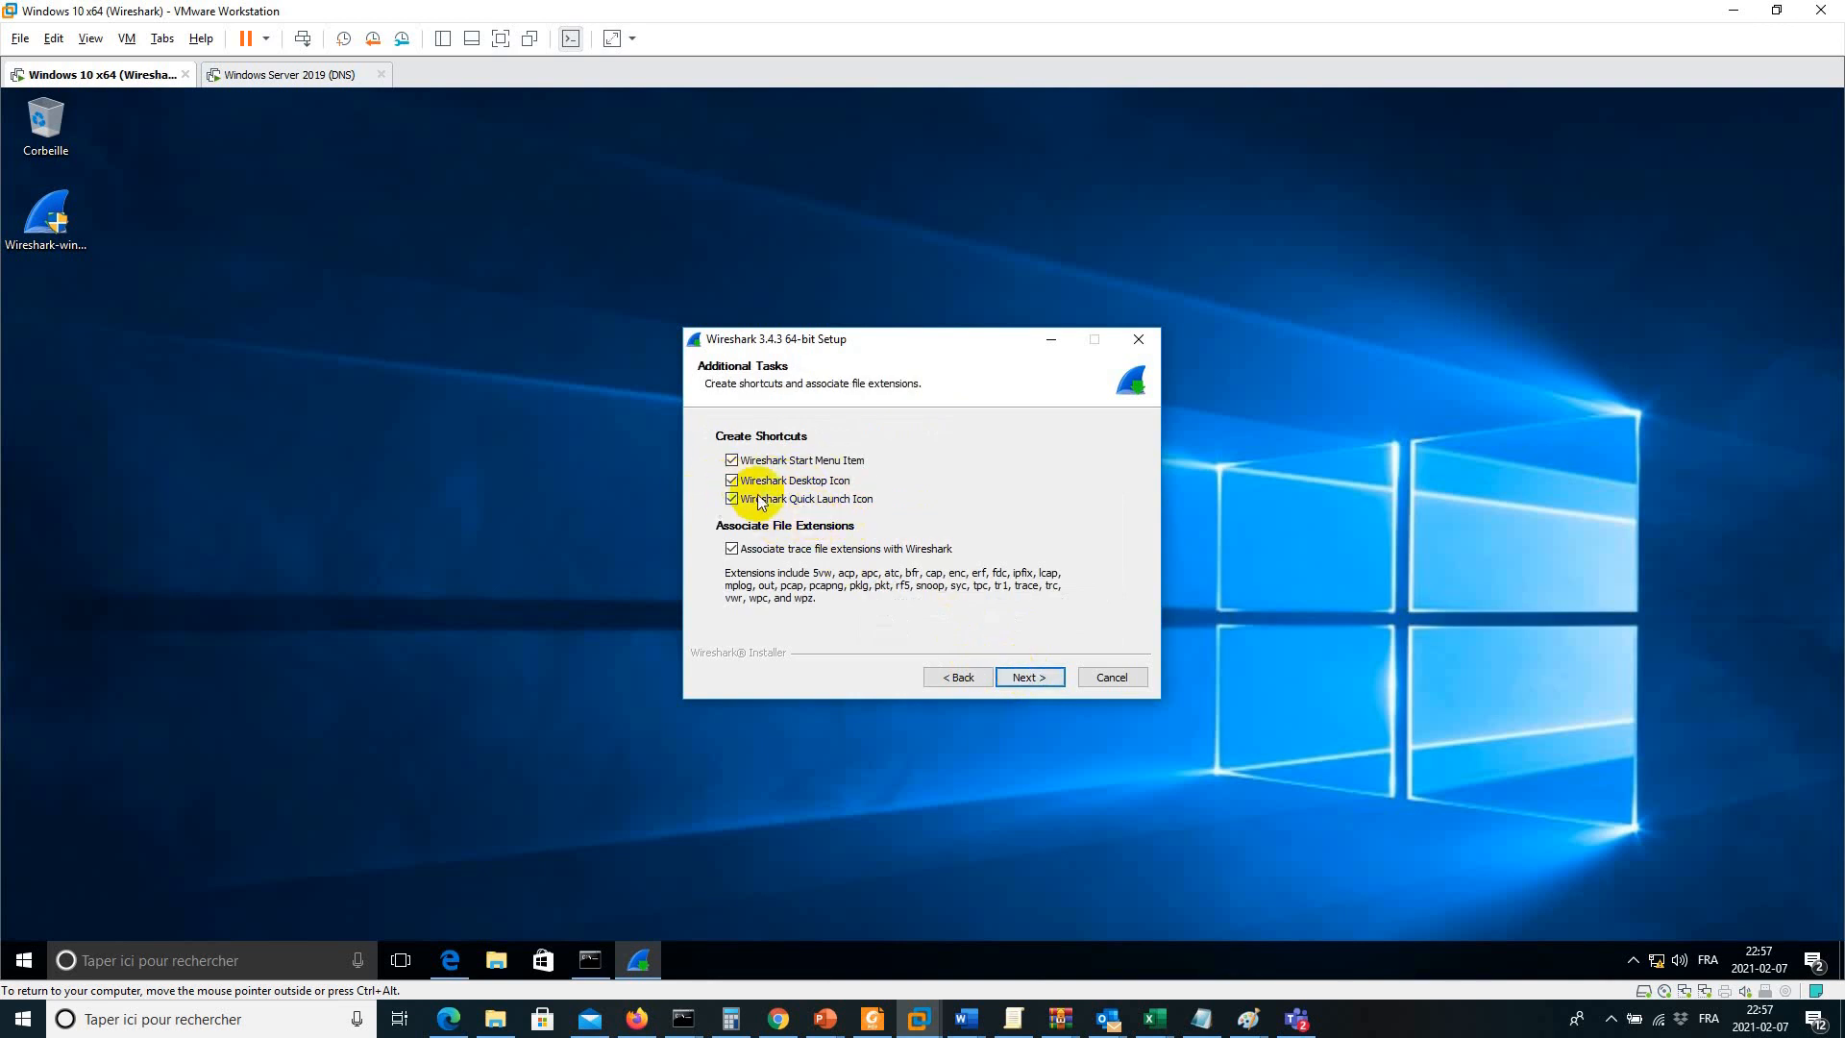
click(1028, 677)
click(1030, 677)
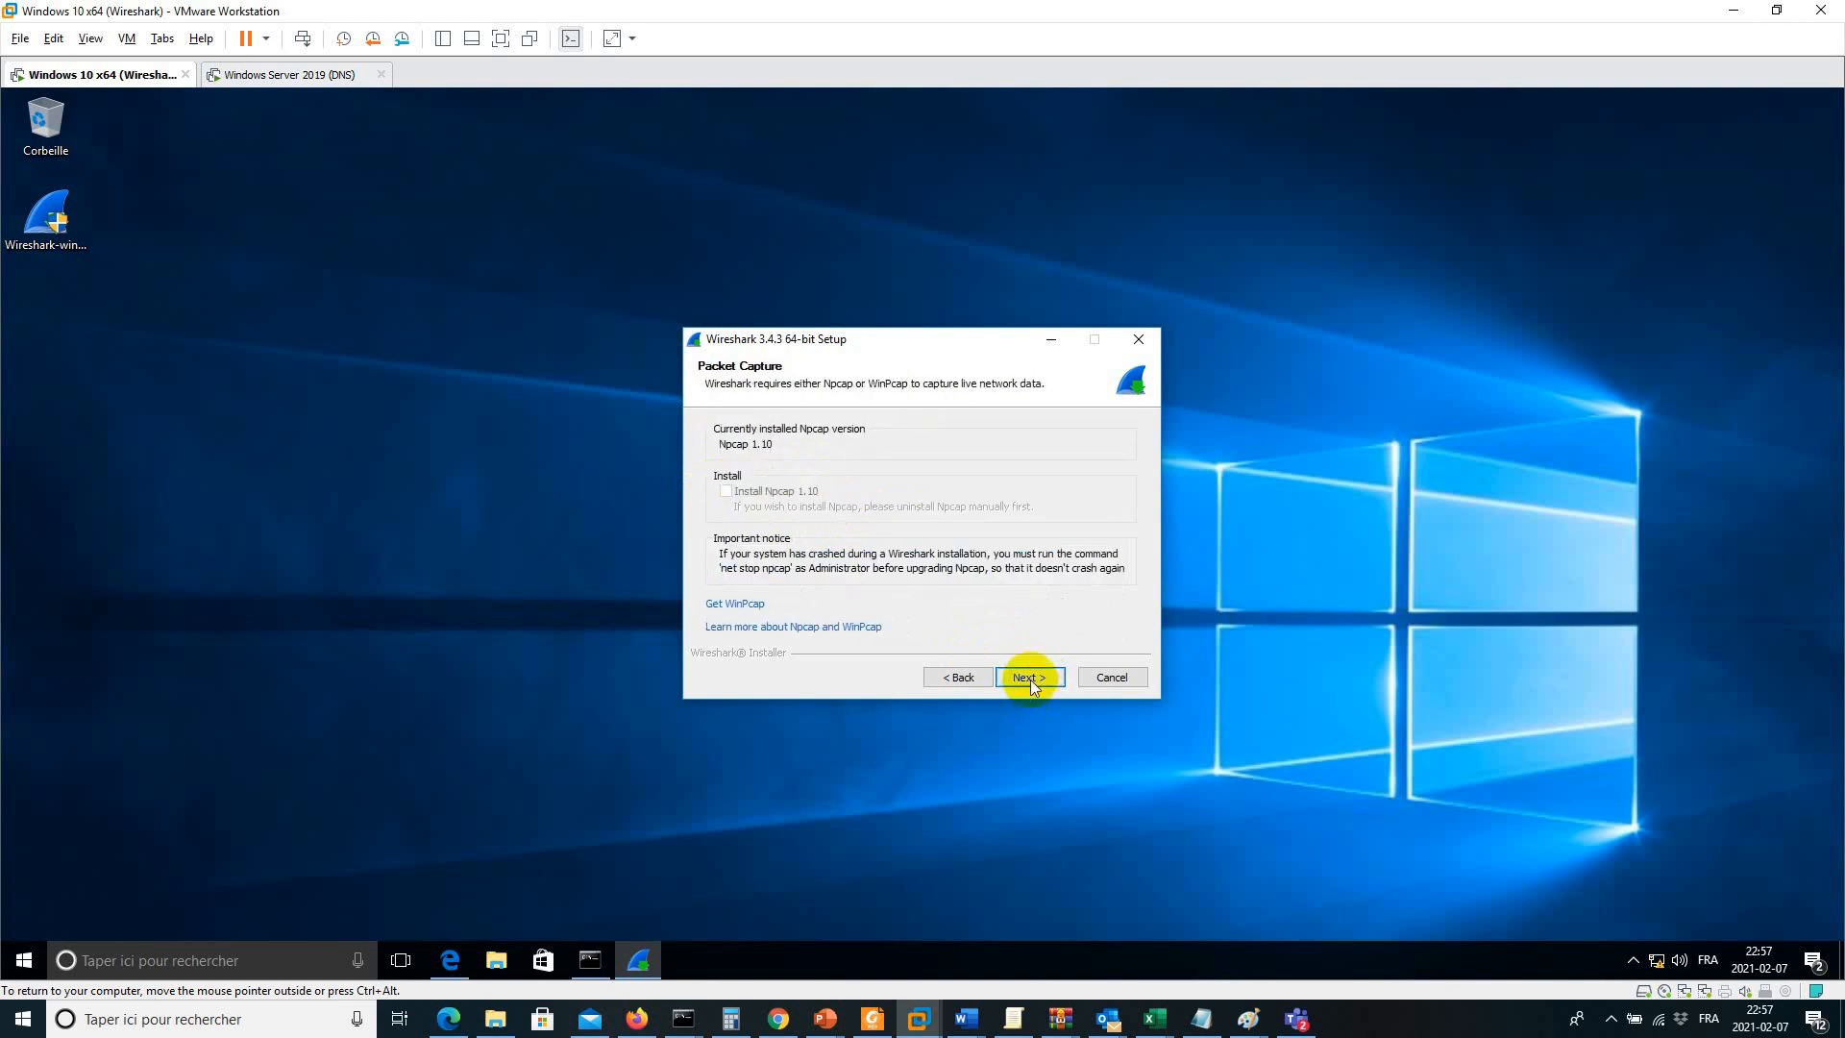
Step: Install Wireshark without USBPcap and finish the setup without showing the news
click(1028, 677)
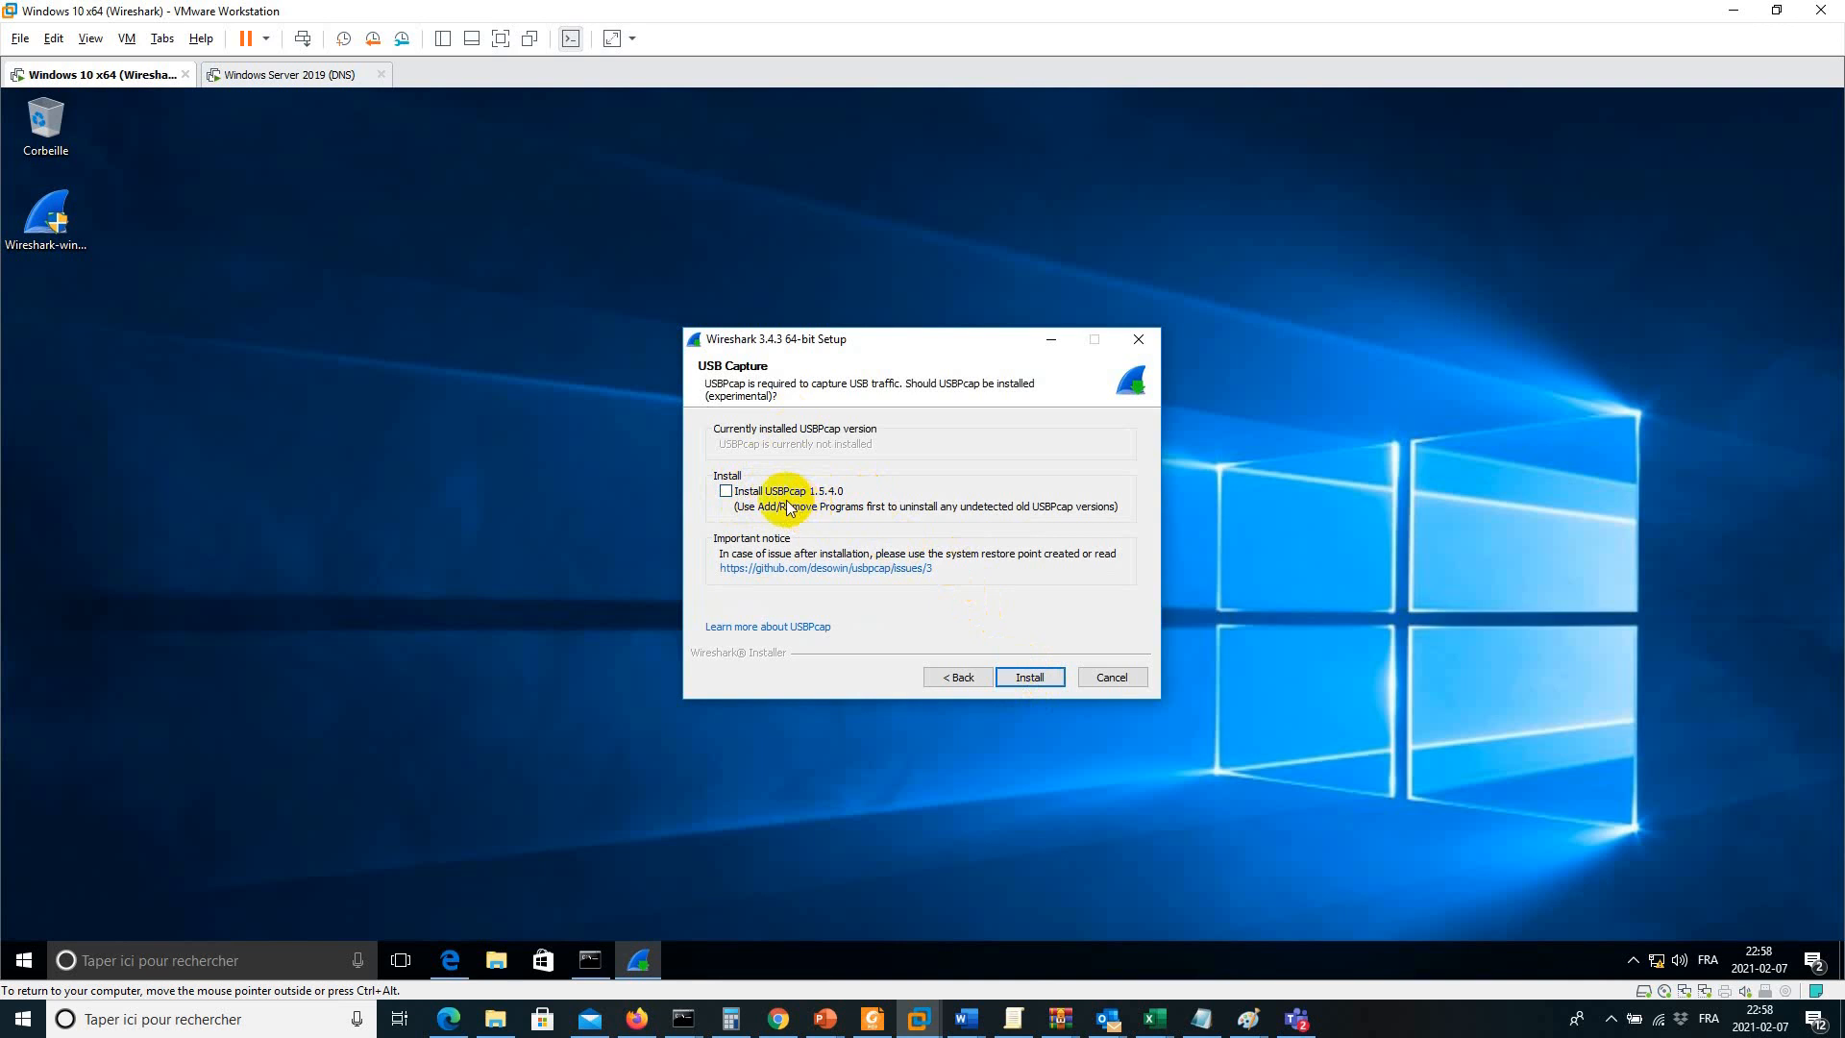
click(1020, 678)
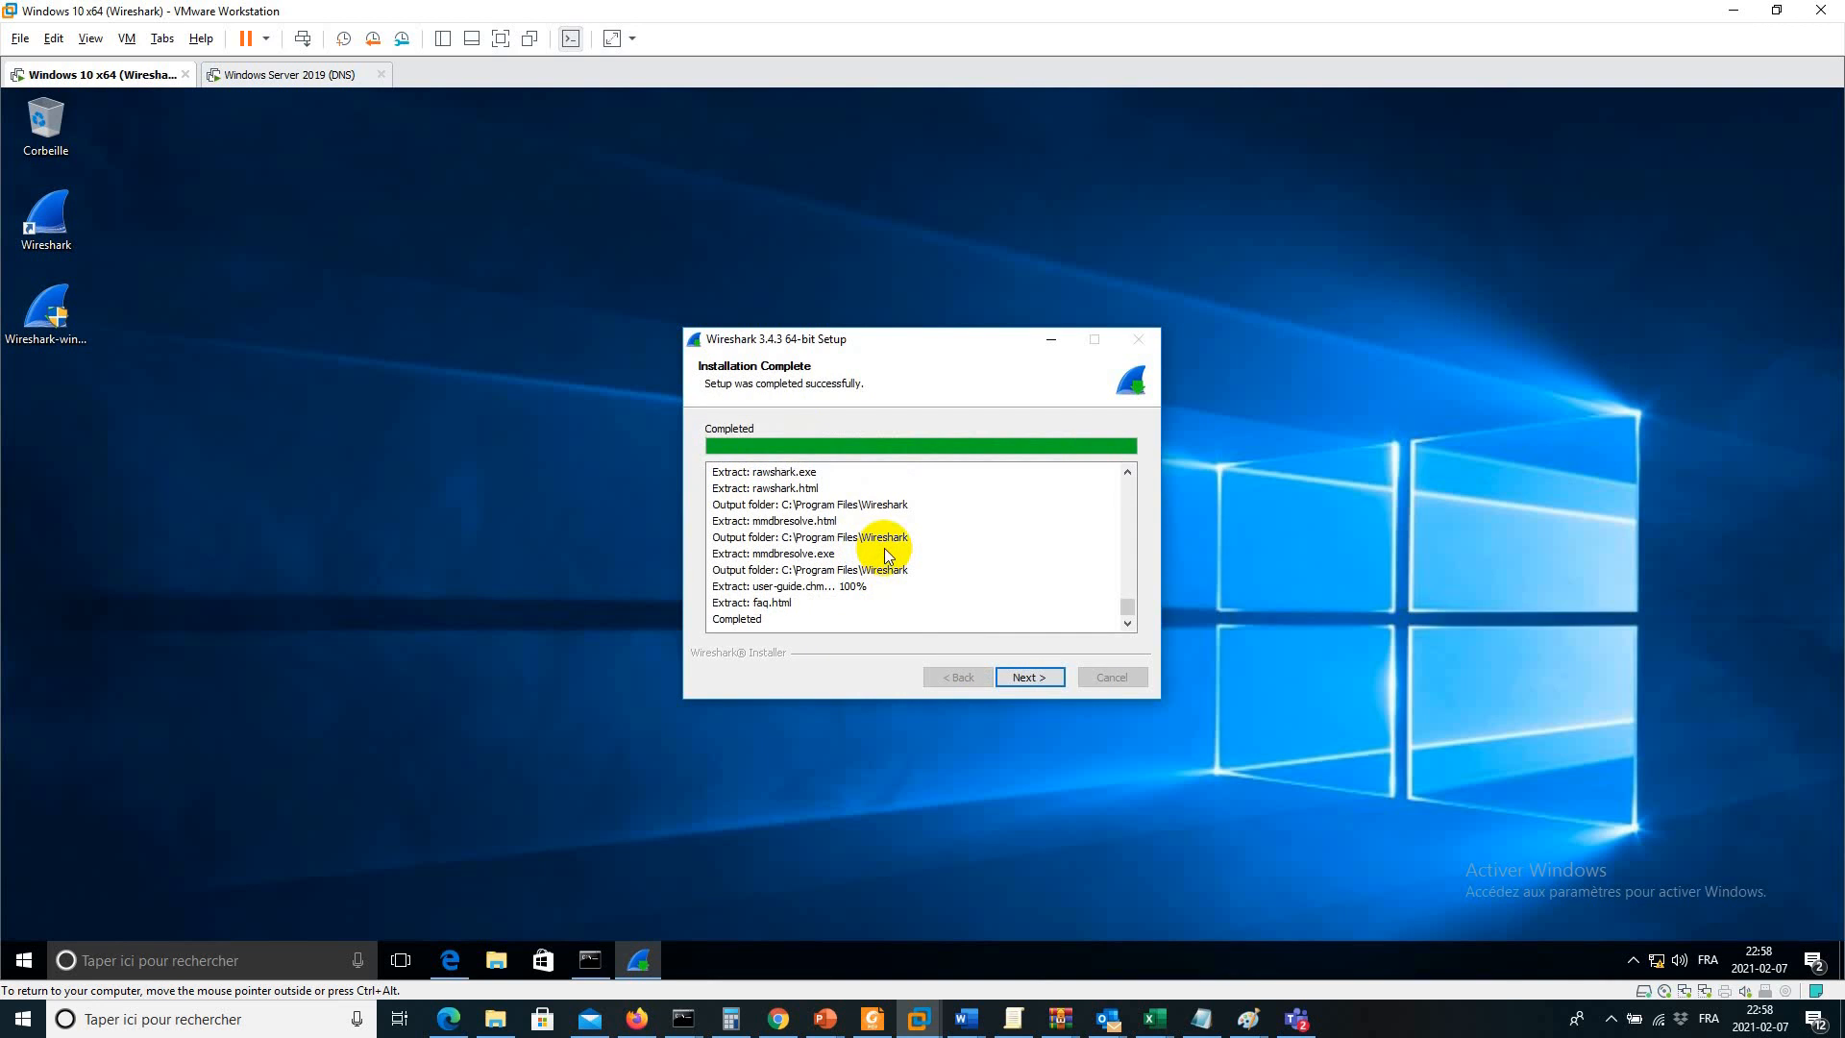
click(1024, 674)
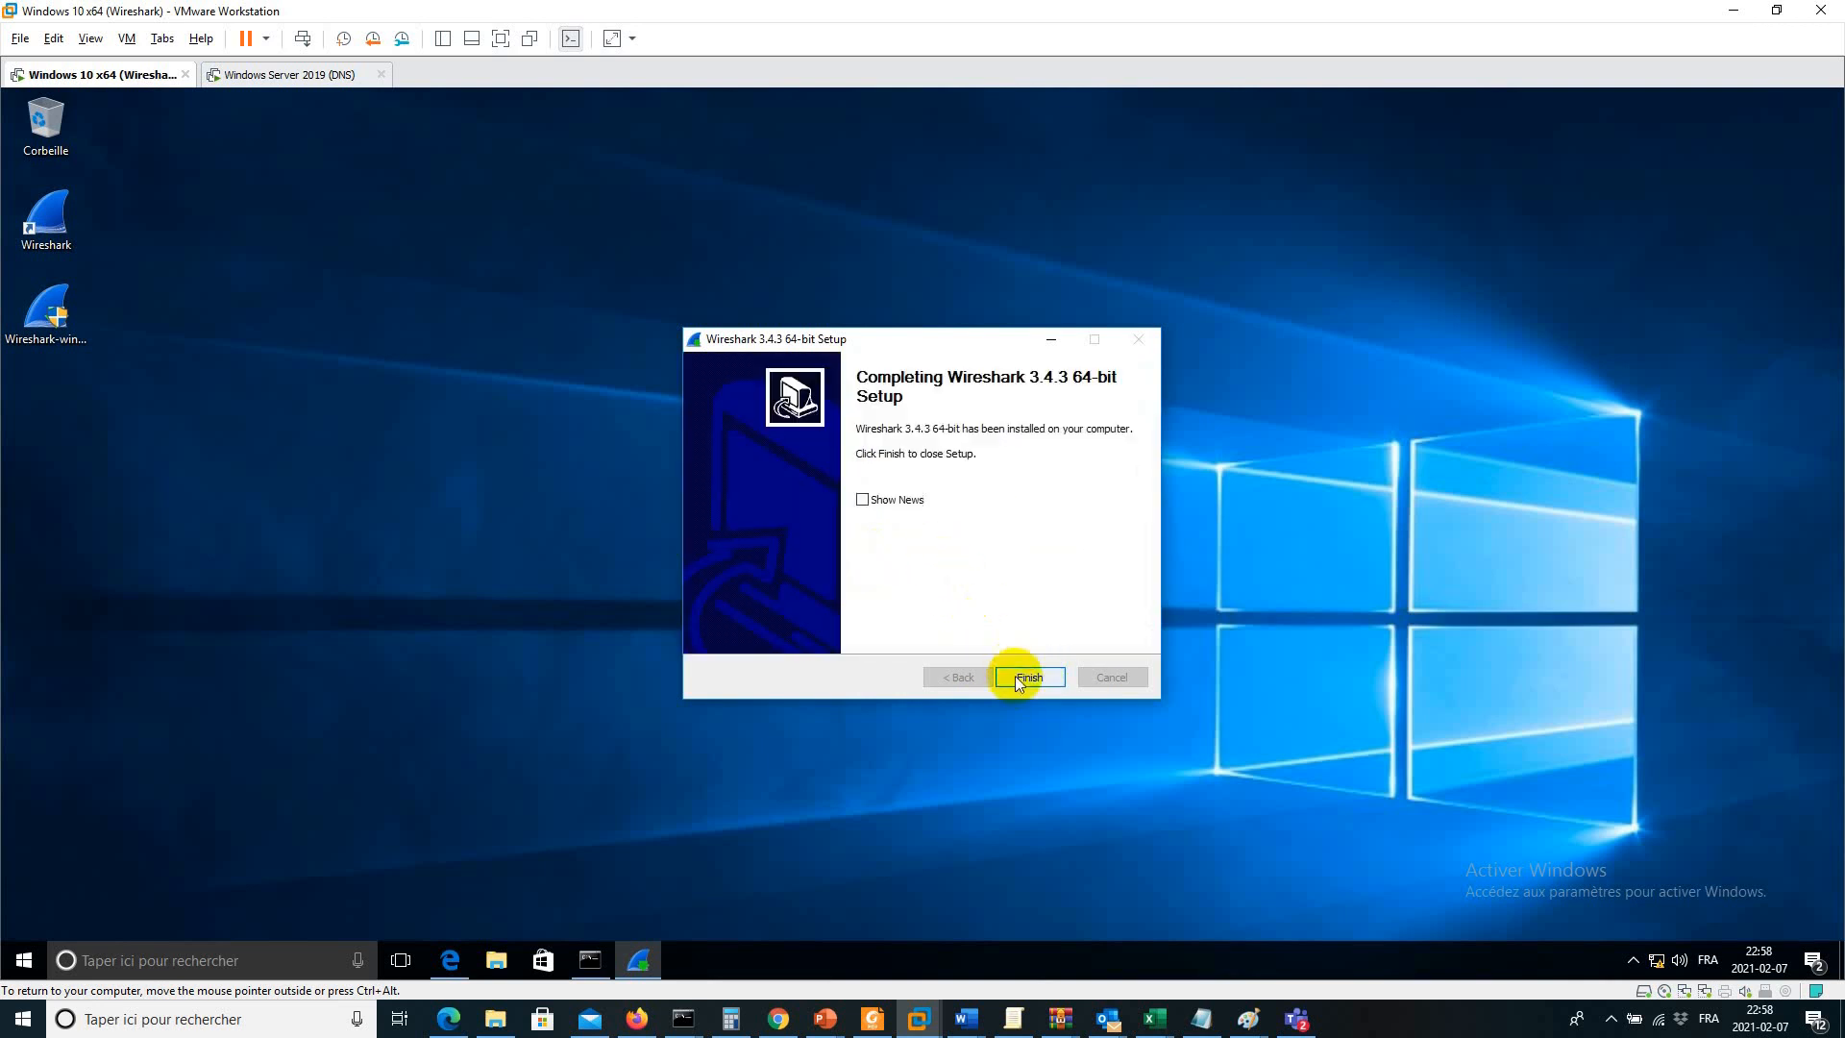
click(1015, 676)
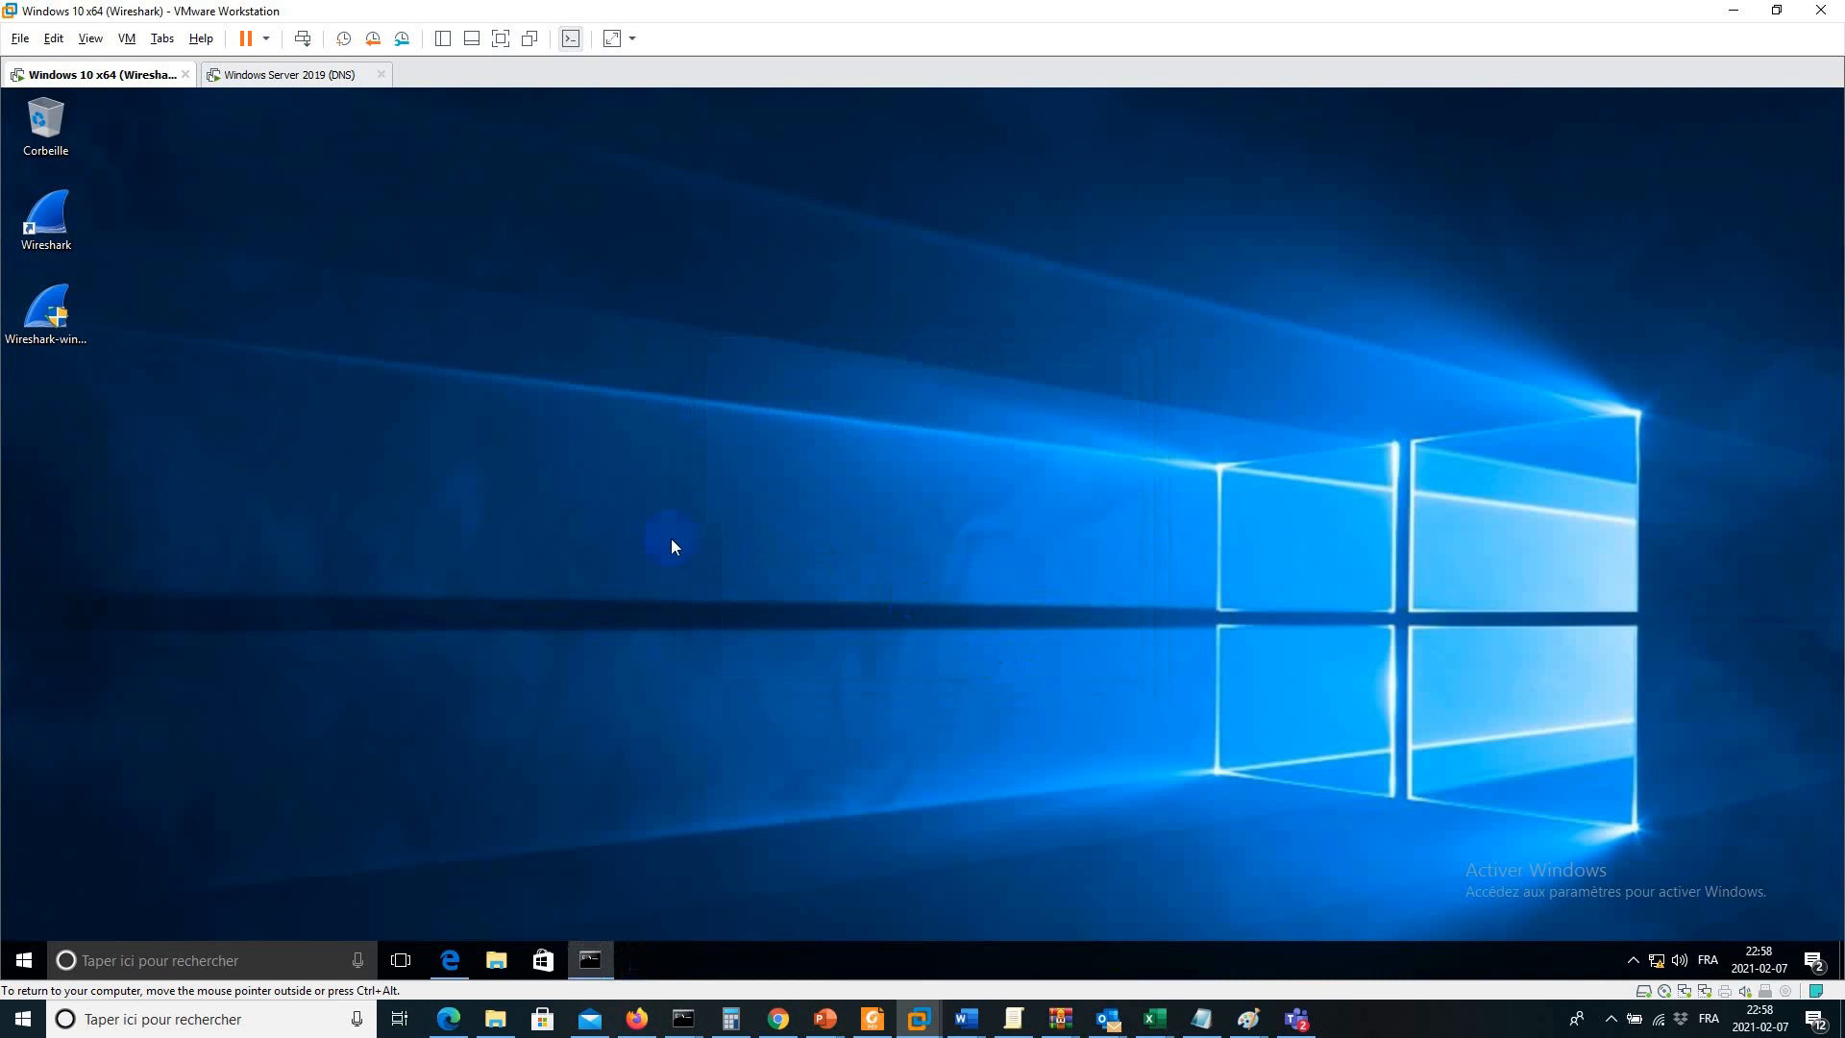
Step: Launch Wireshark from the desktop, start a live capture on Ethernet0, and maximize the window
click(60, 246)
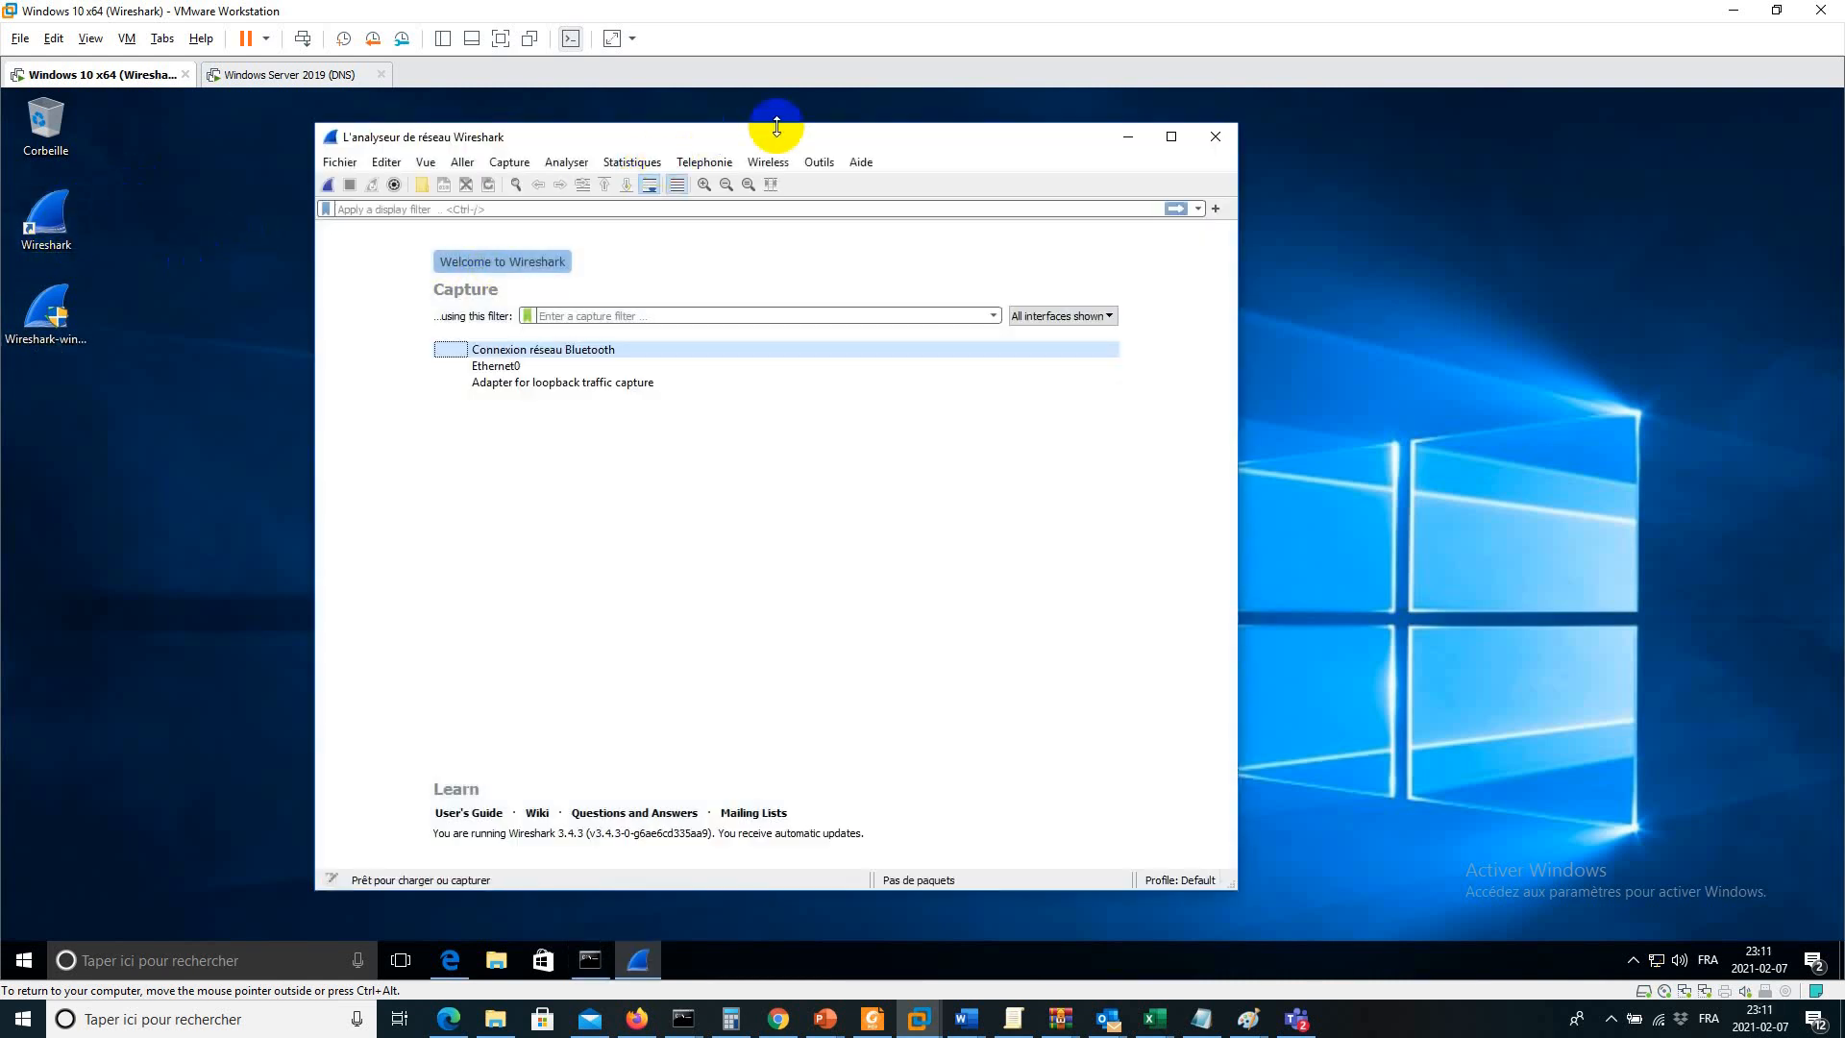
click(533, 366)
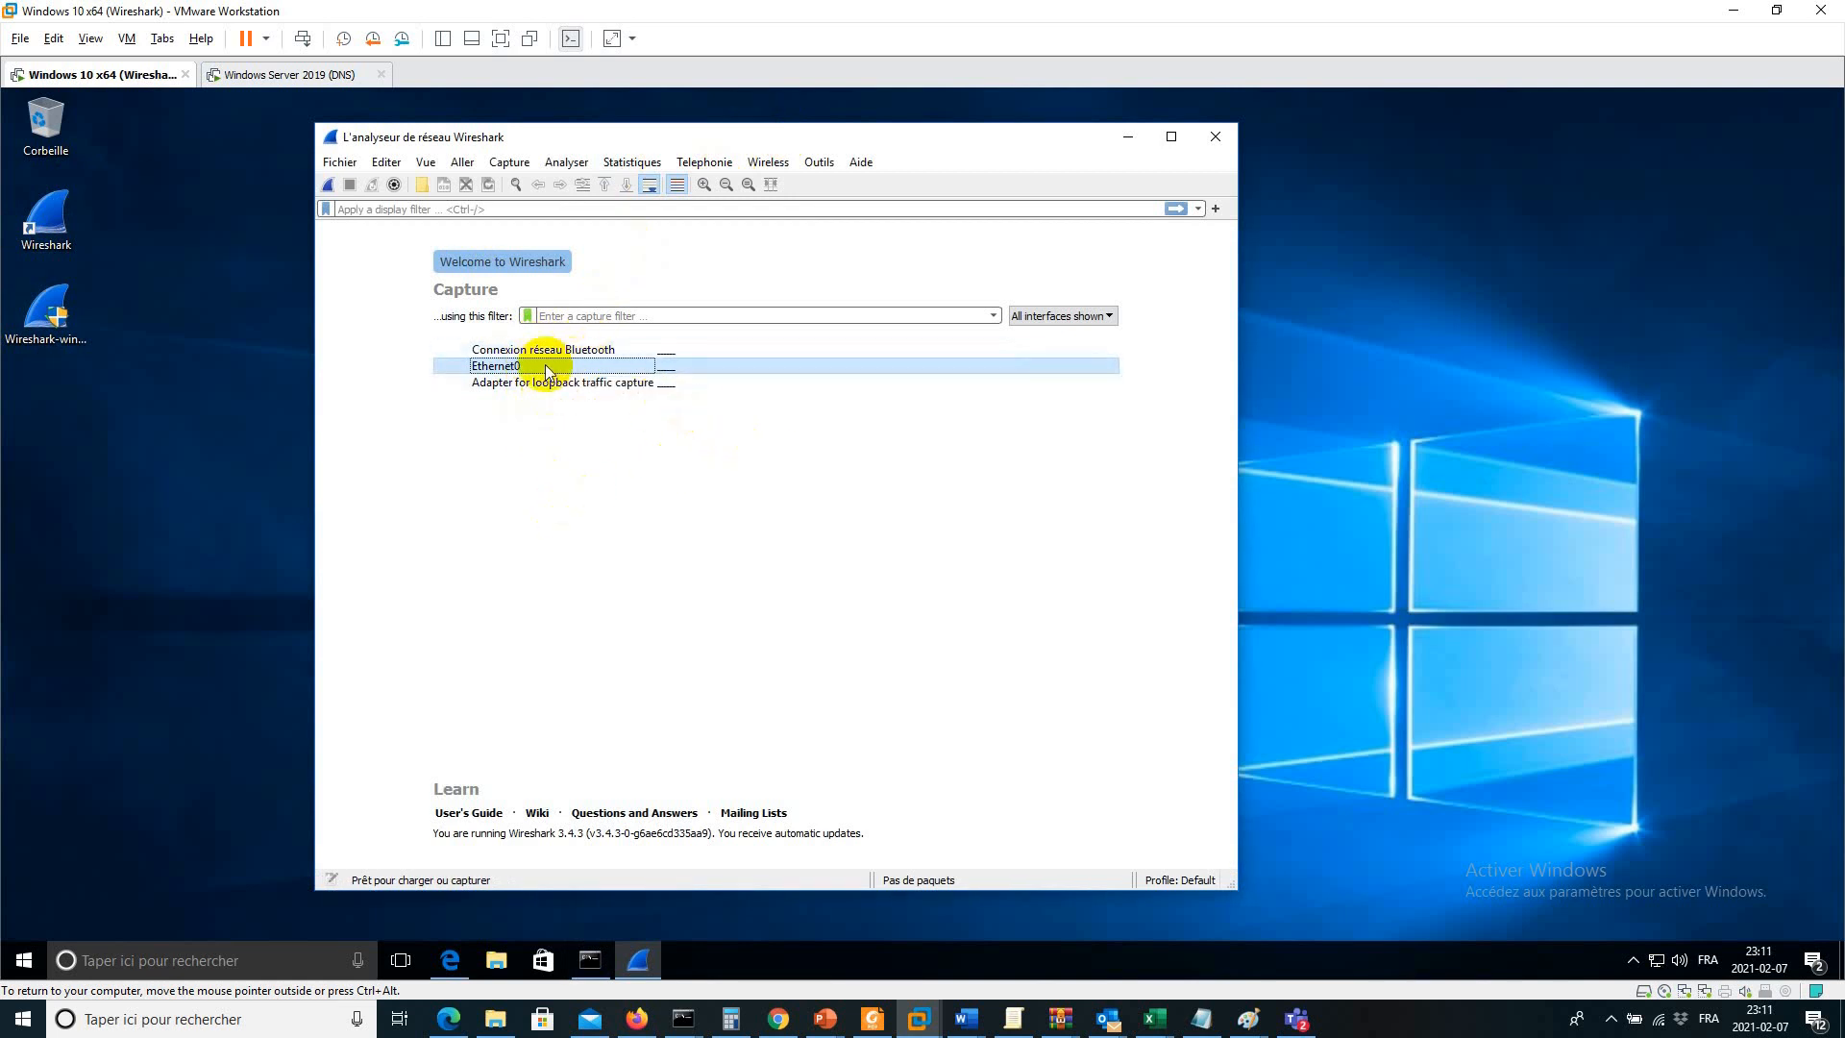
double_click(545, 365)
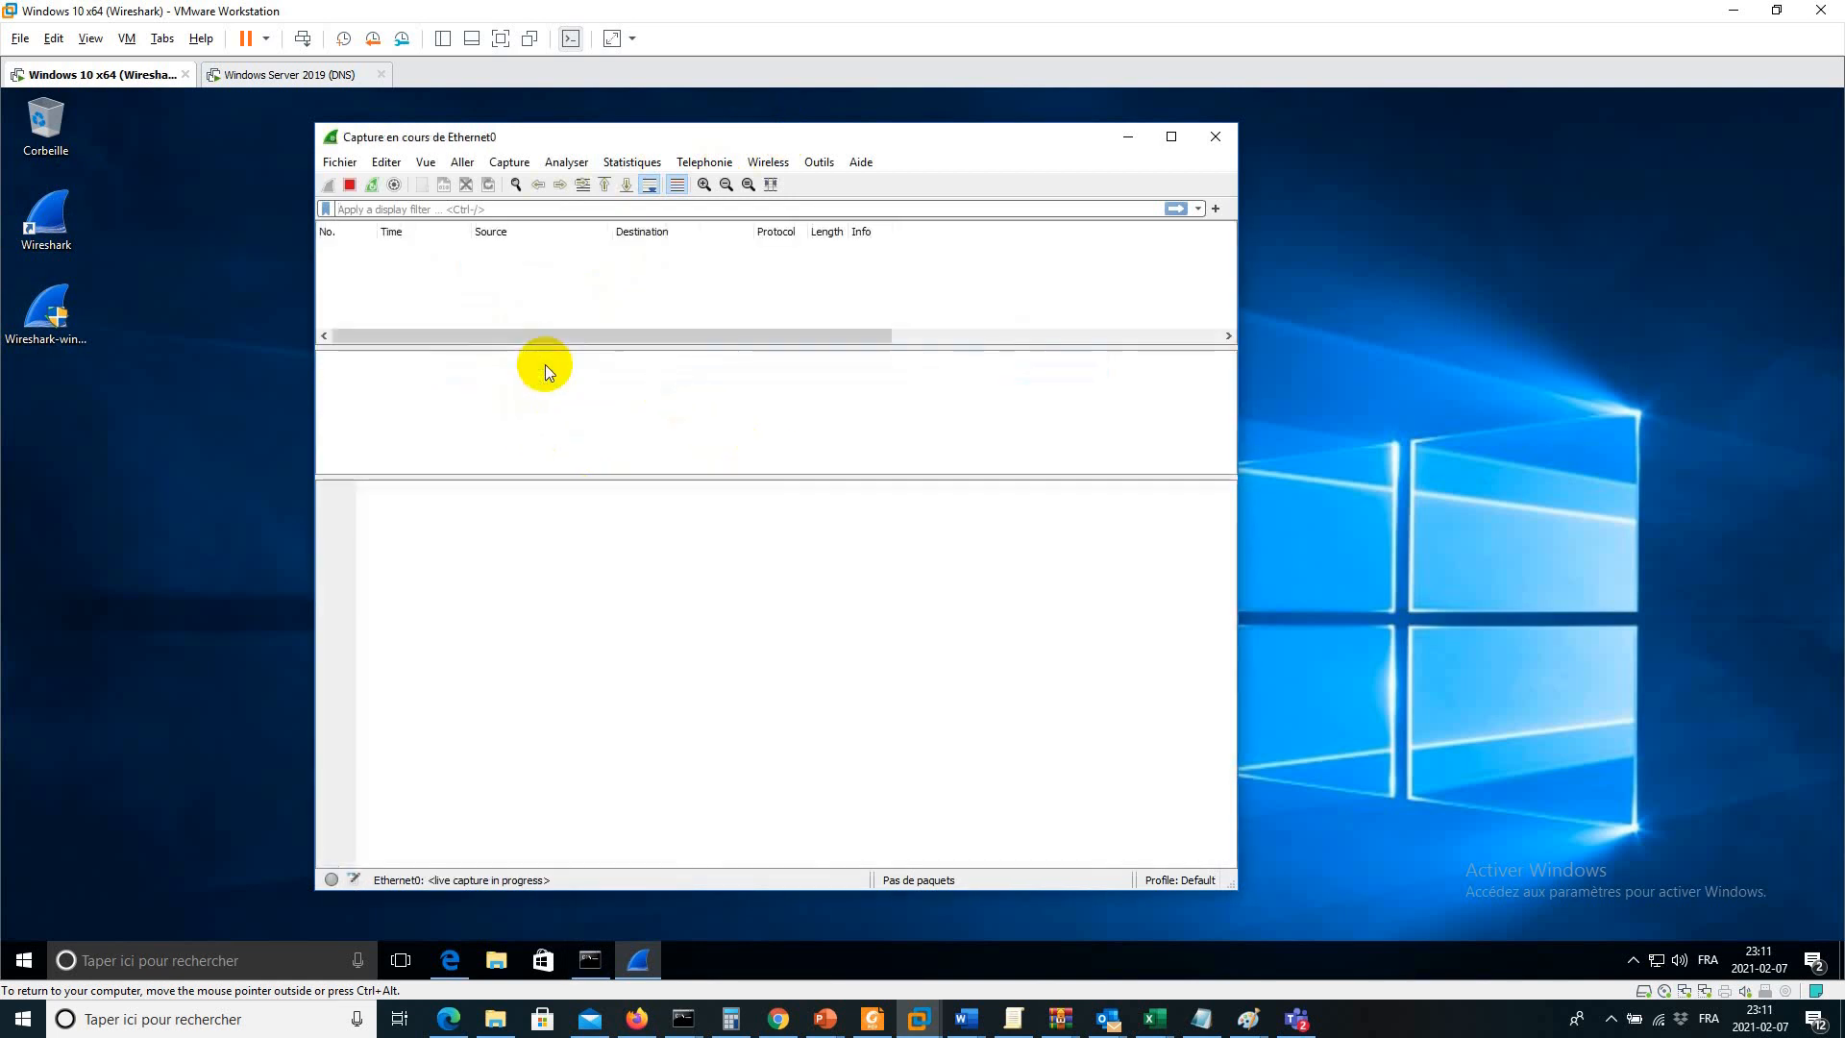
click(1167, 137)
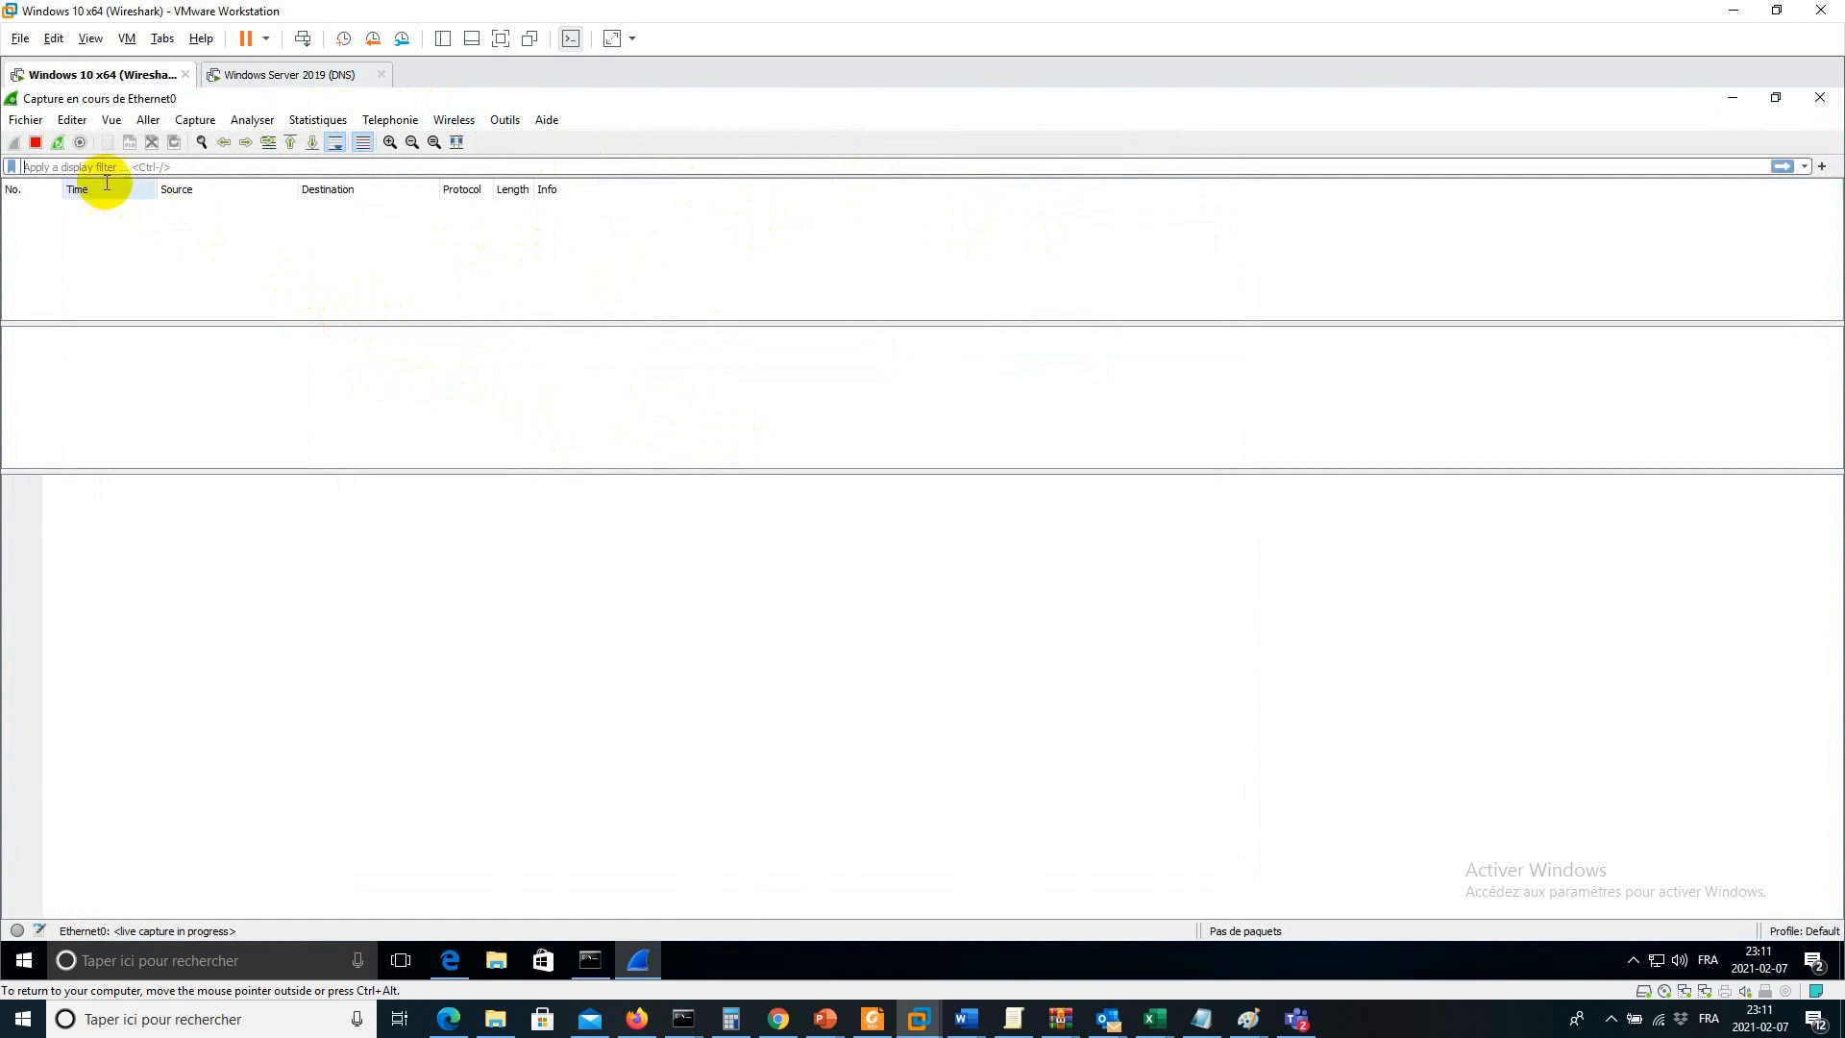
Step: Open the Wireshark preferences and try hiding and showing the Destination column in the Columns settings
click(72, 120)
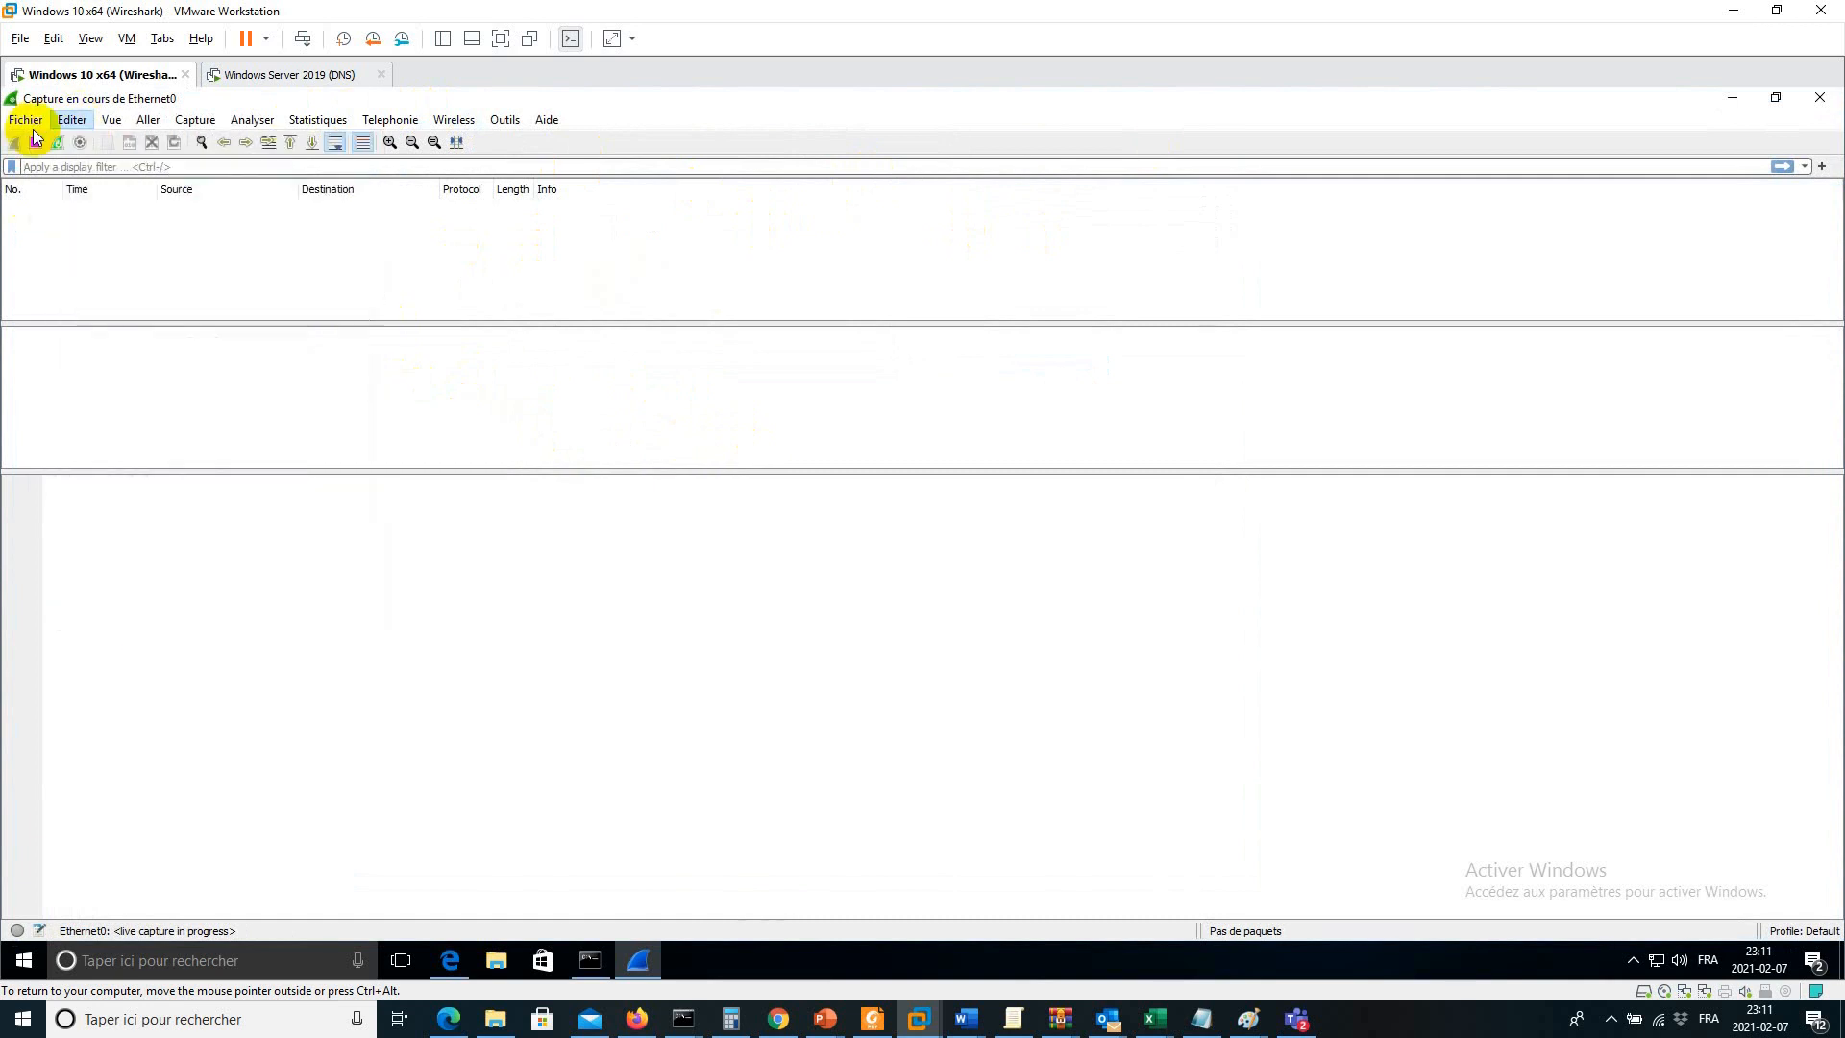
click(72, 119)
click(144, 617)
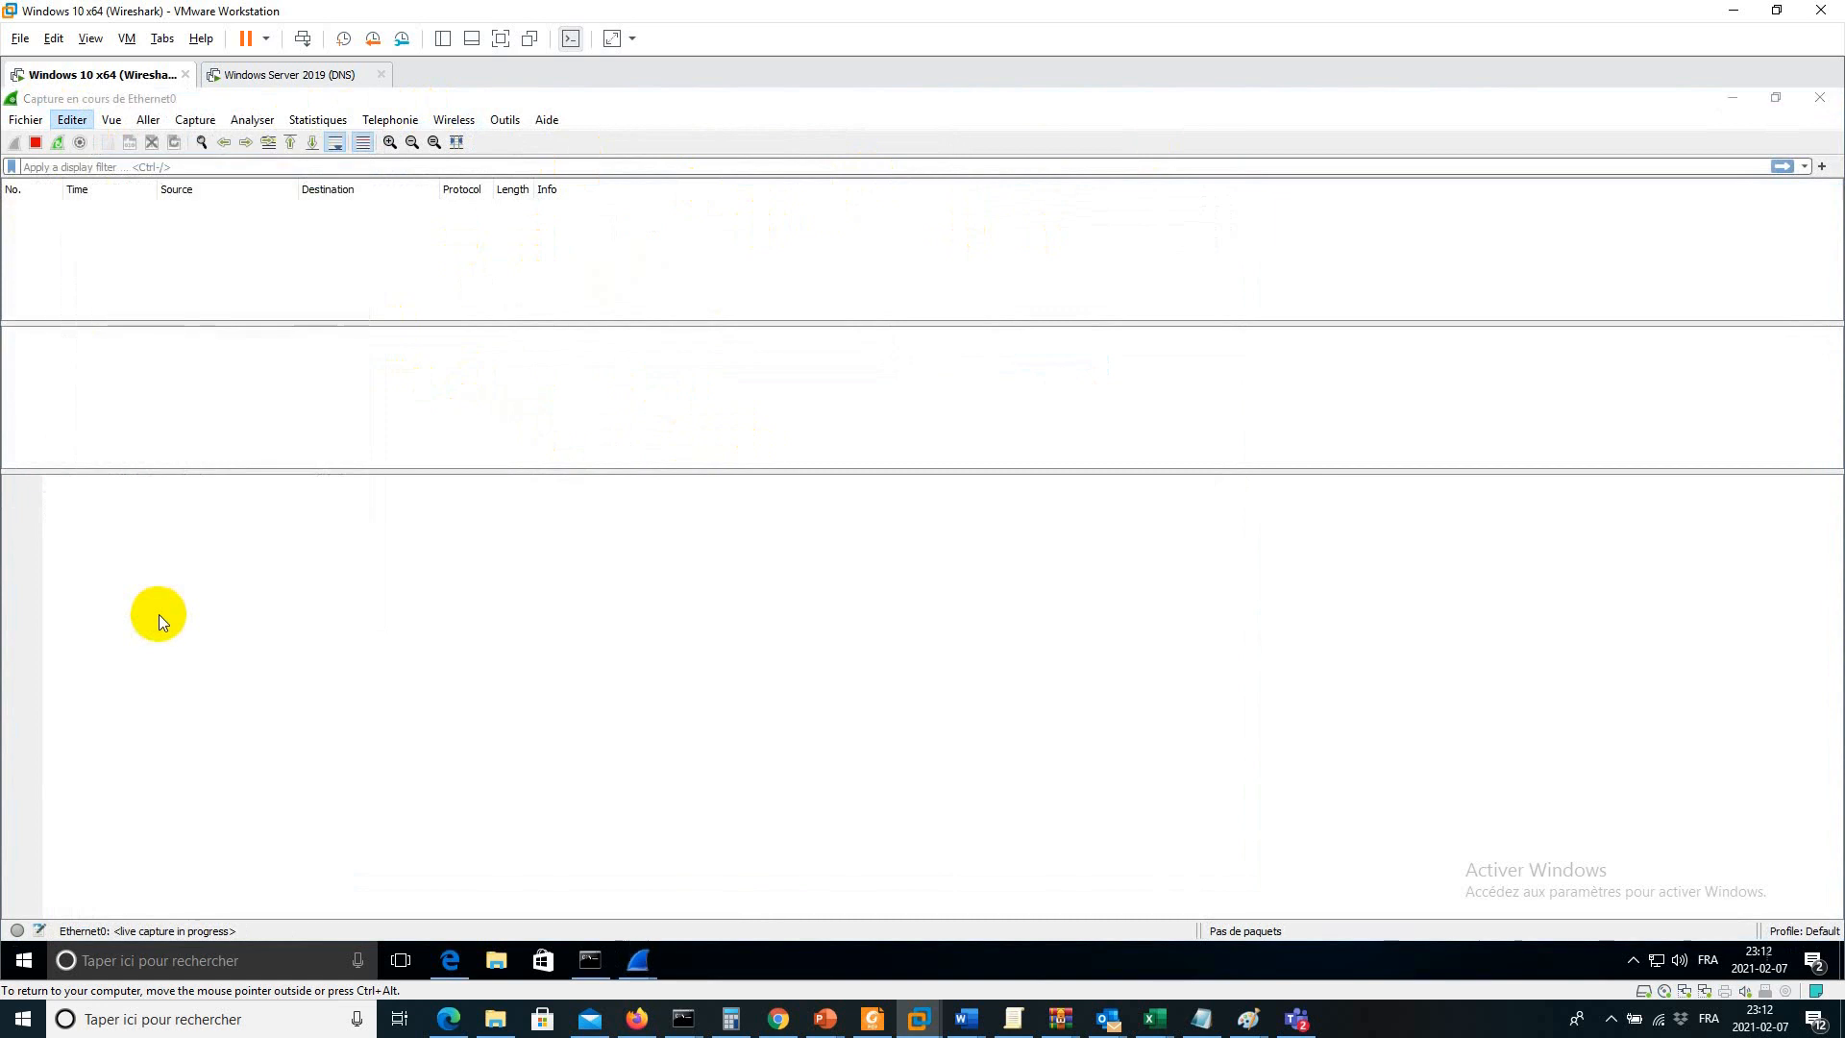
click(524, 324)
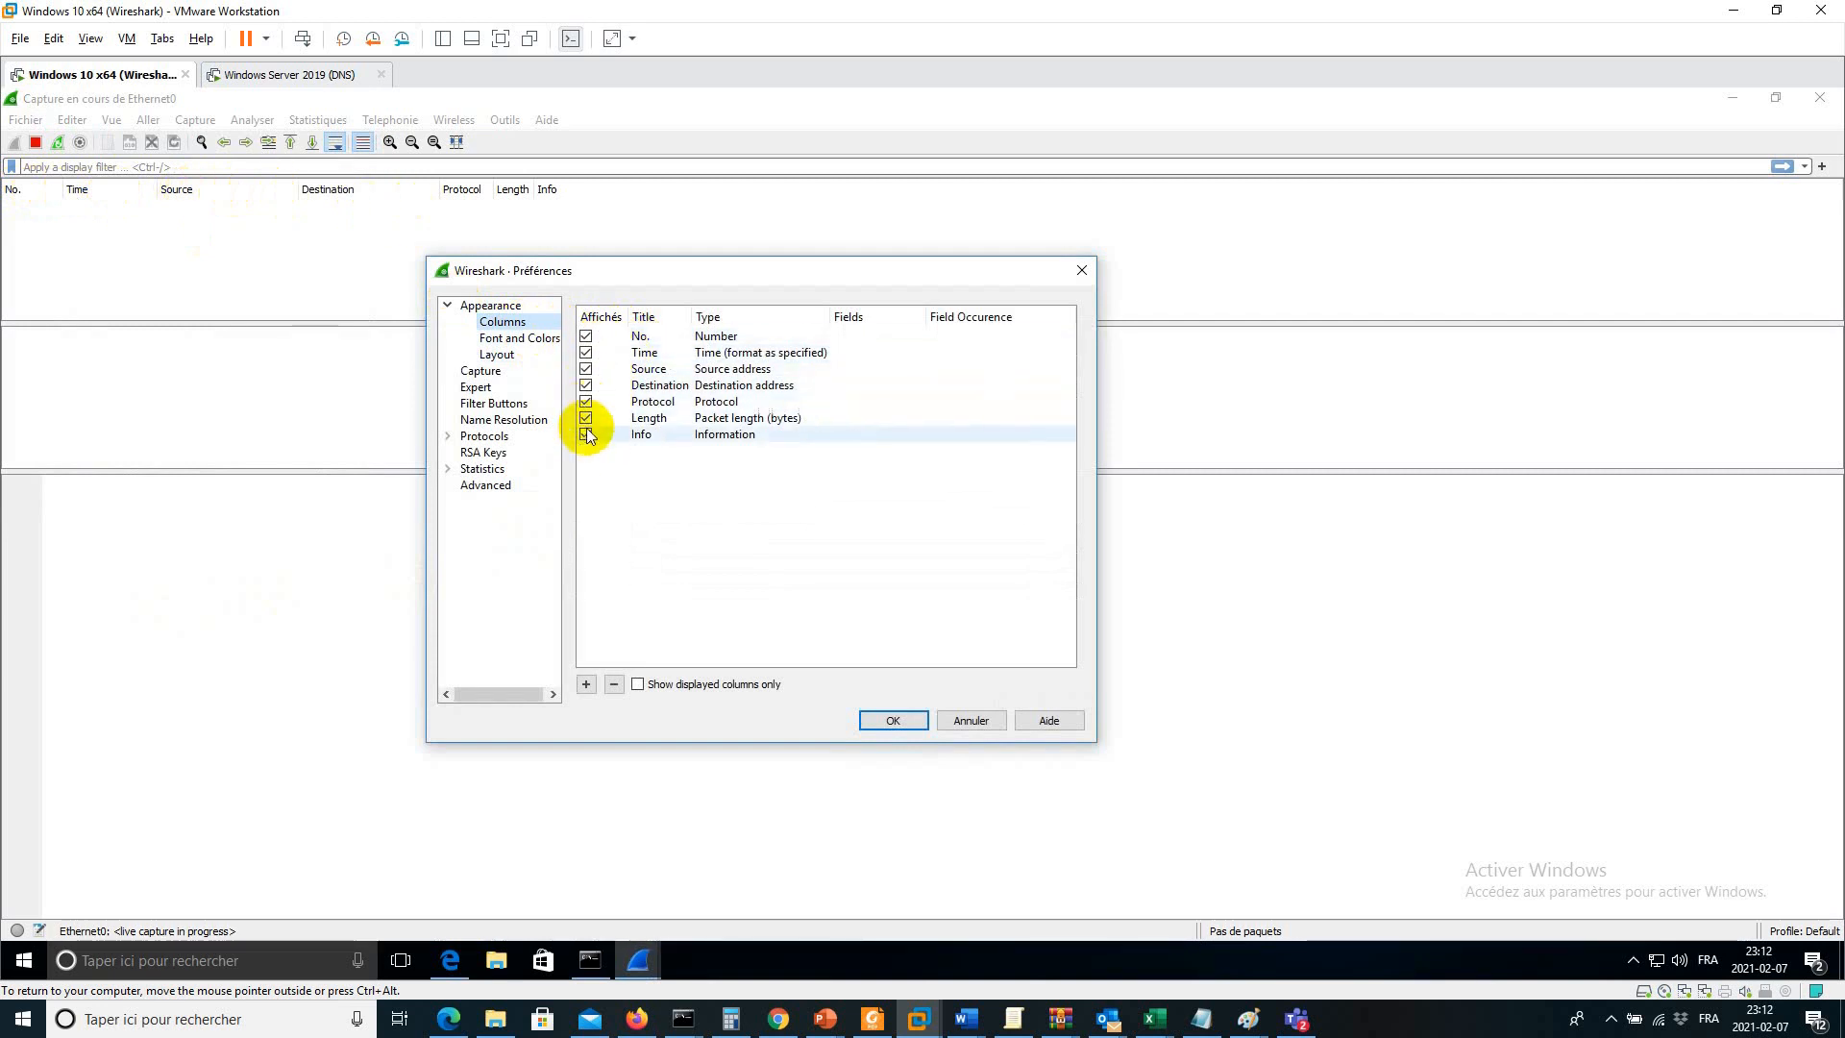
click(586, 386)
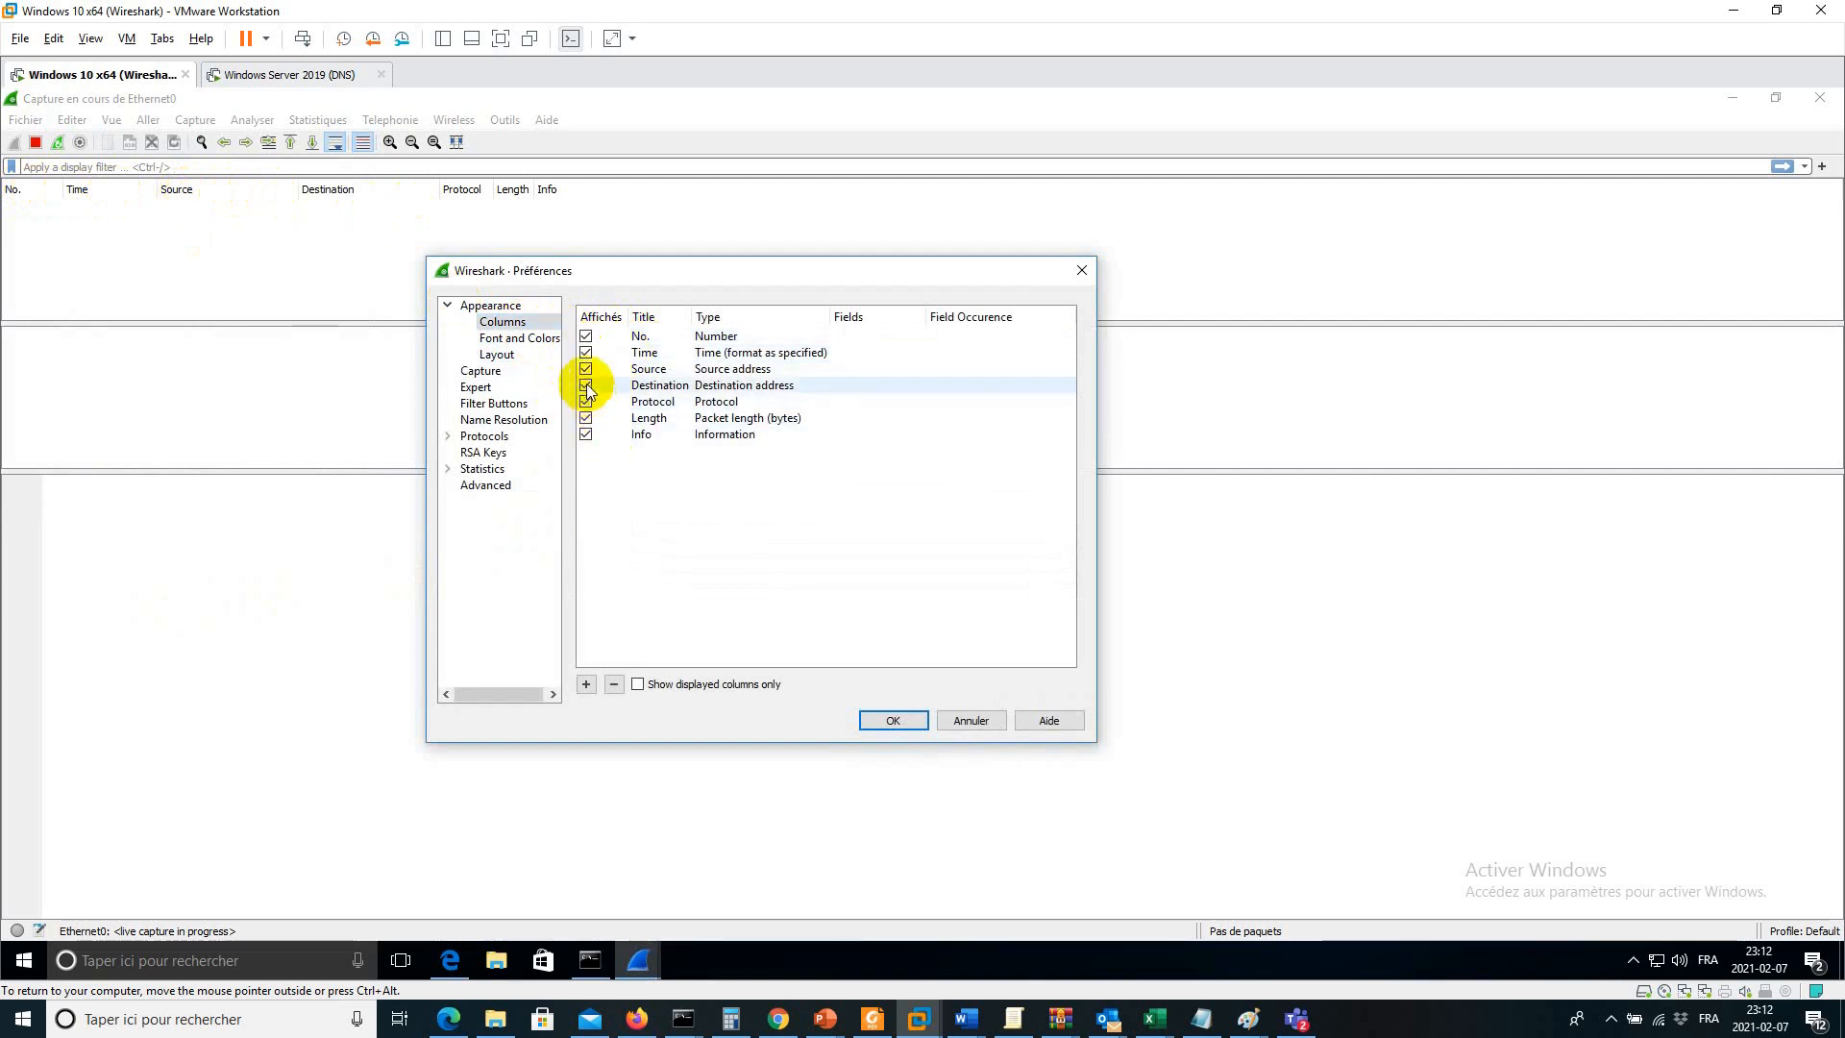
click(586, 386)
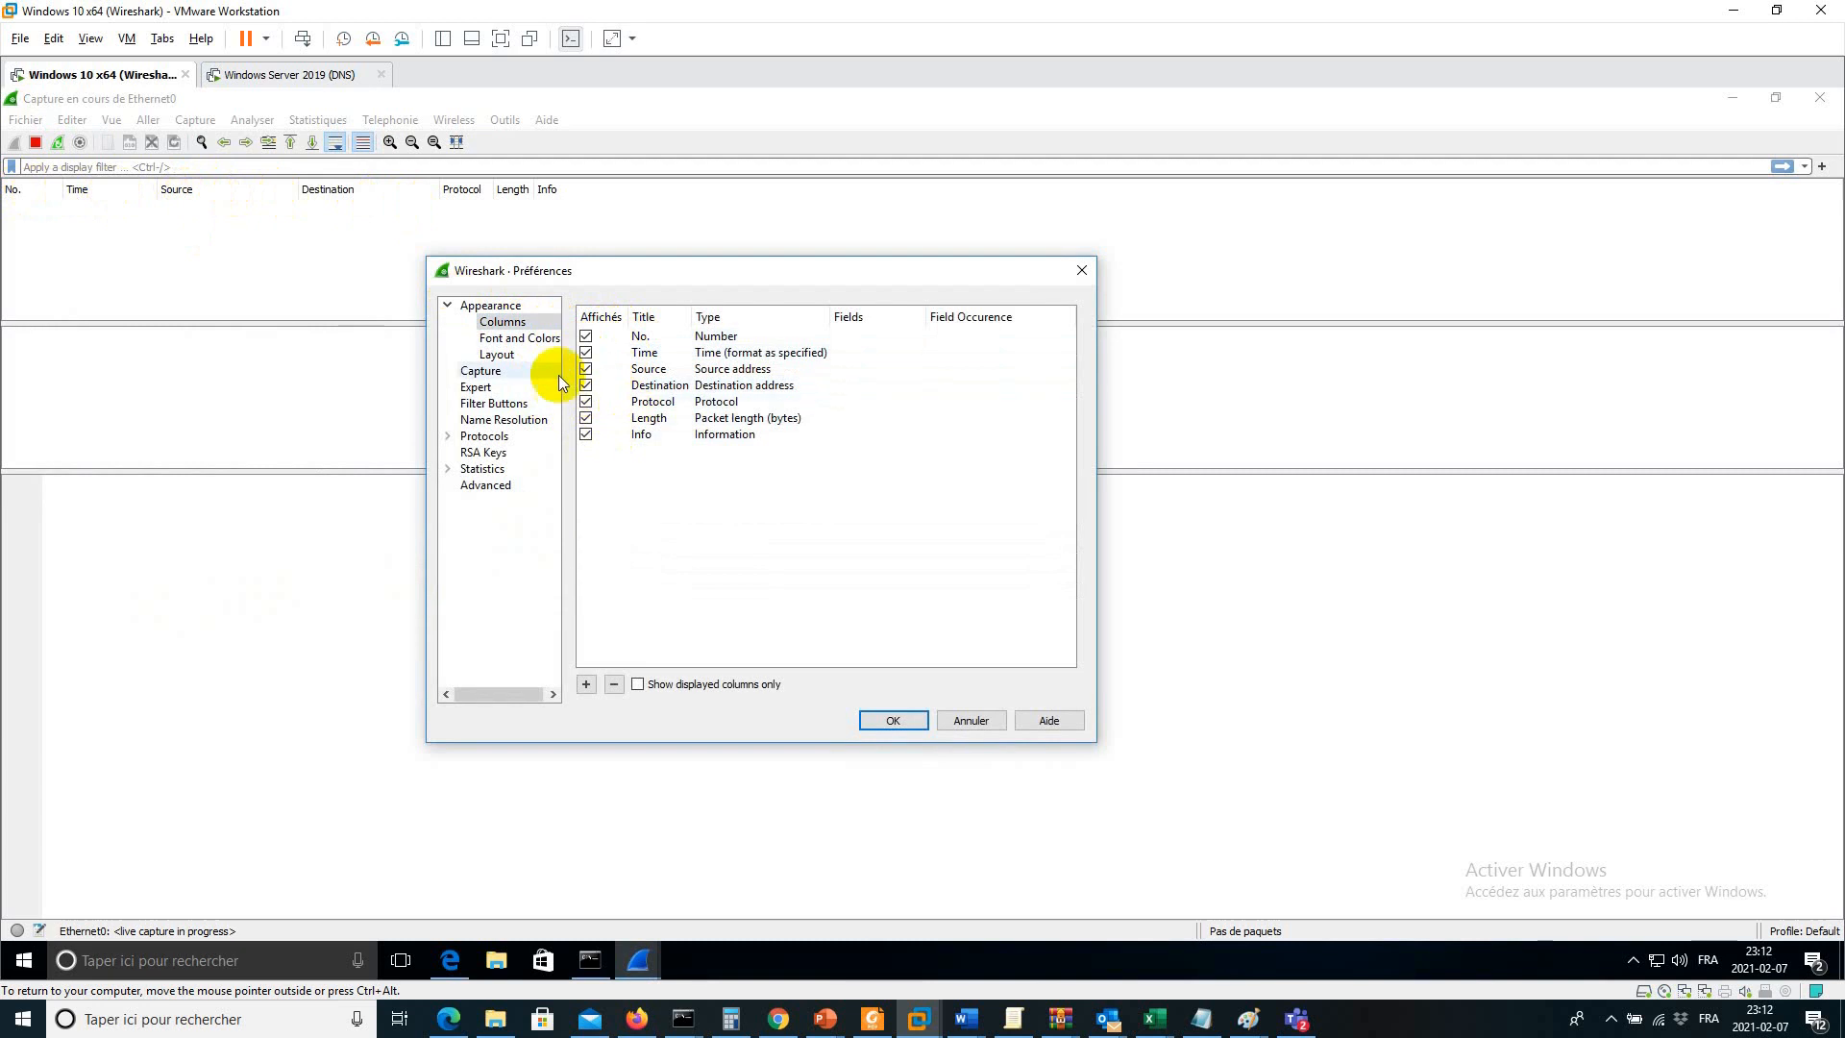
Step: Review the Font and Colors settings, then try the second pane layout and reselect the three stacked panes
click(509, 339)
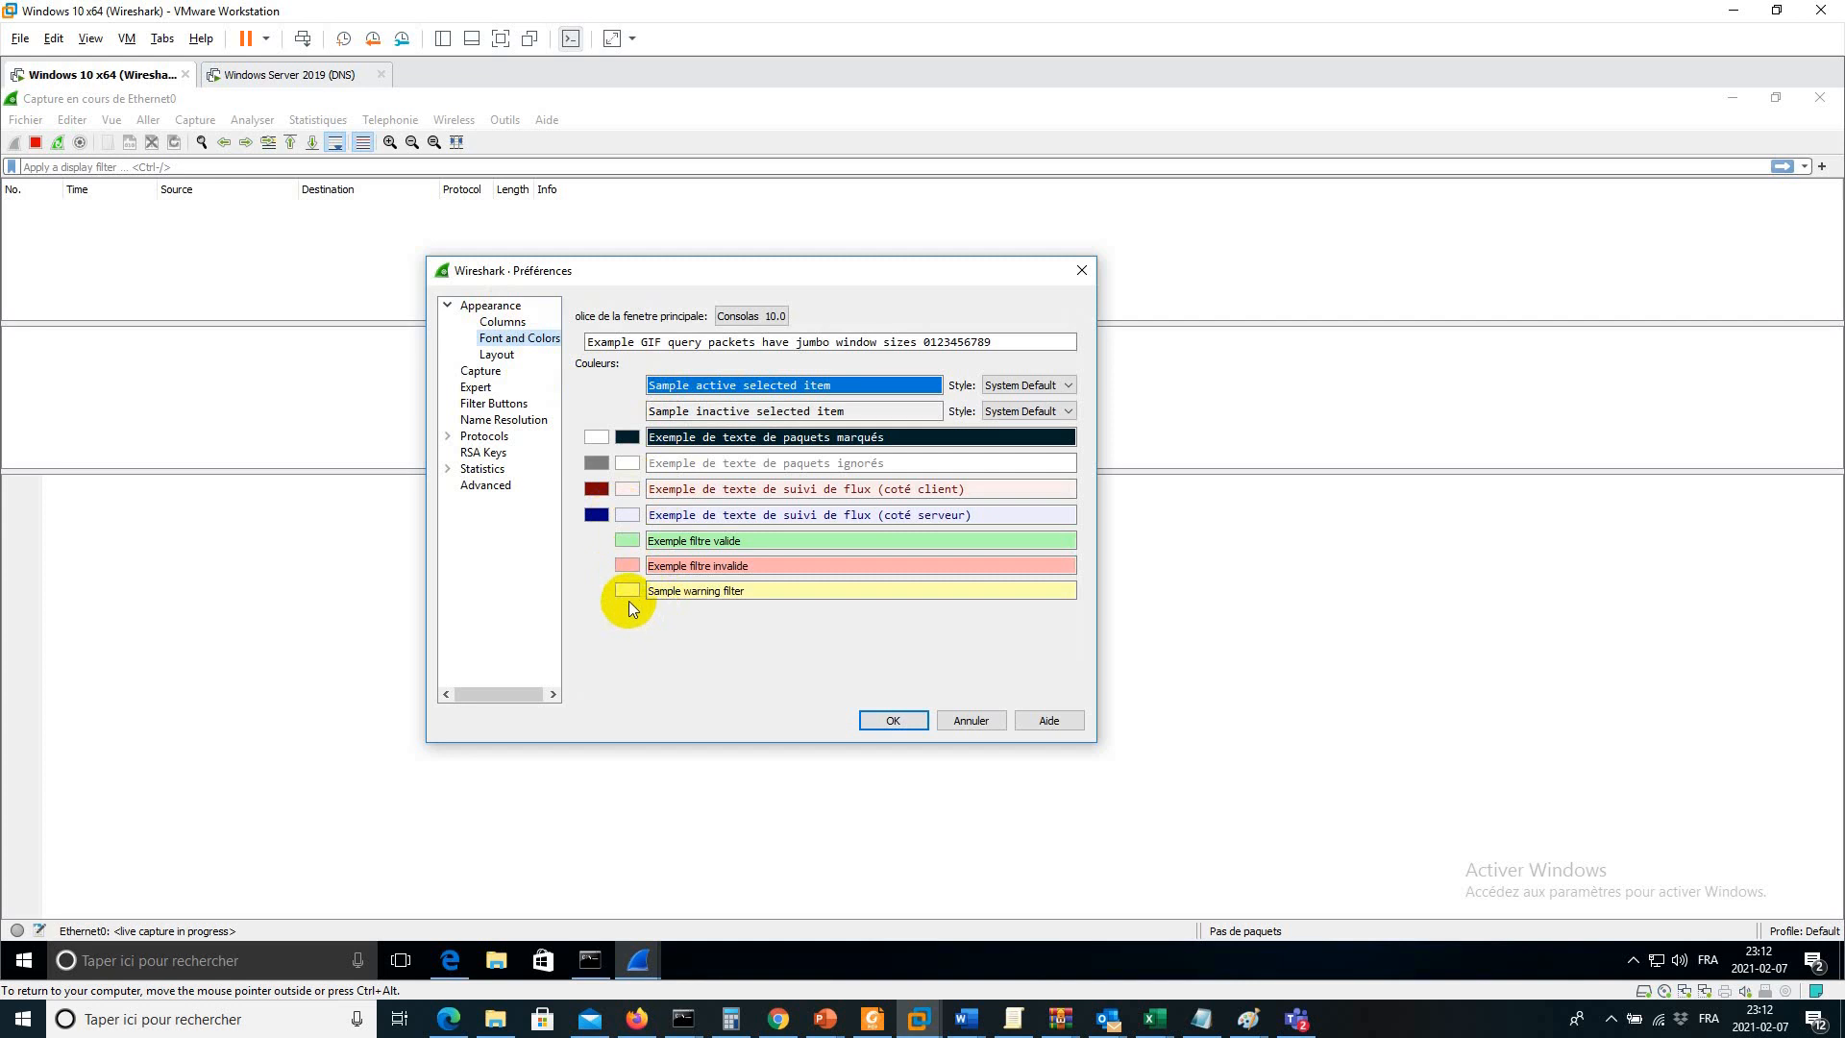
click(498, 355)
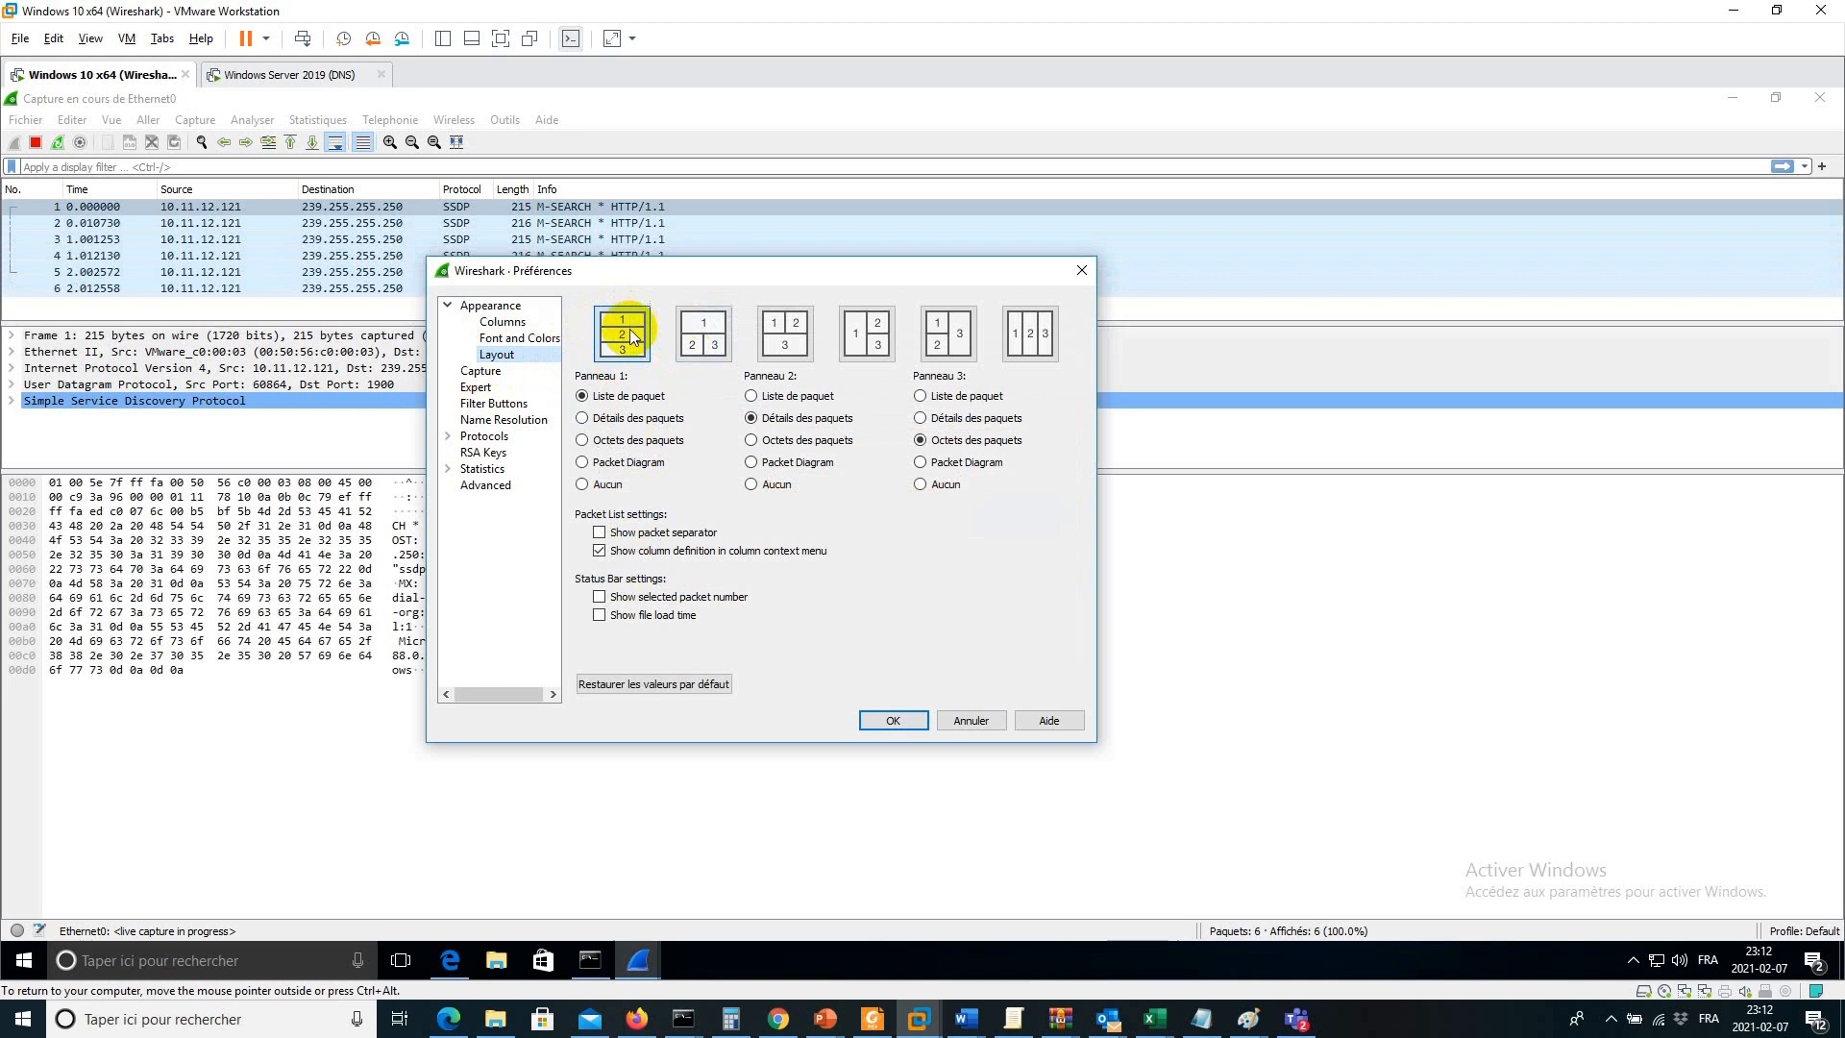
click(711, 337)
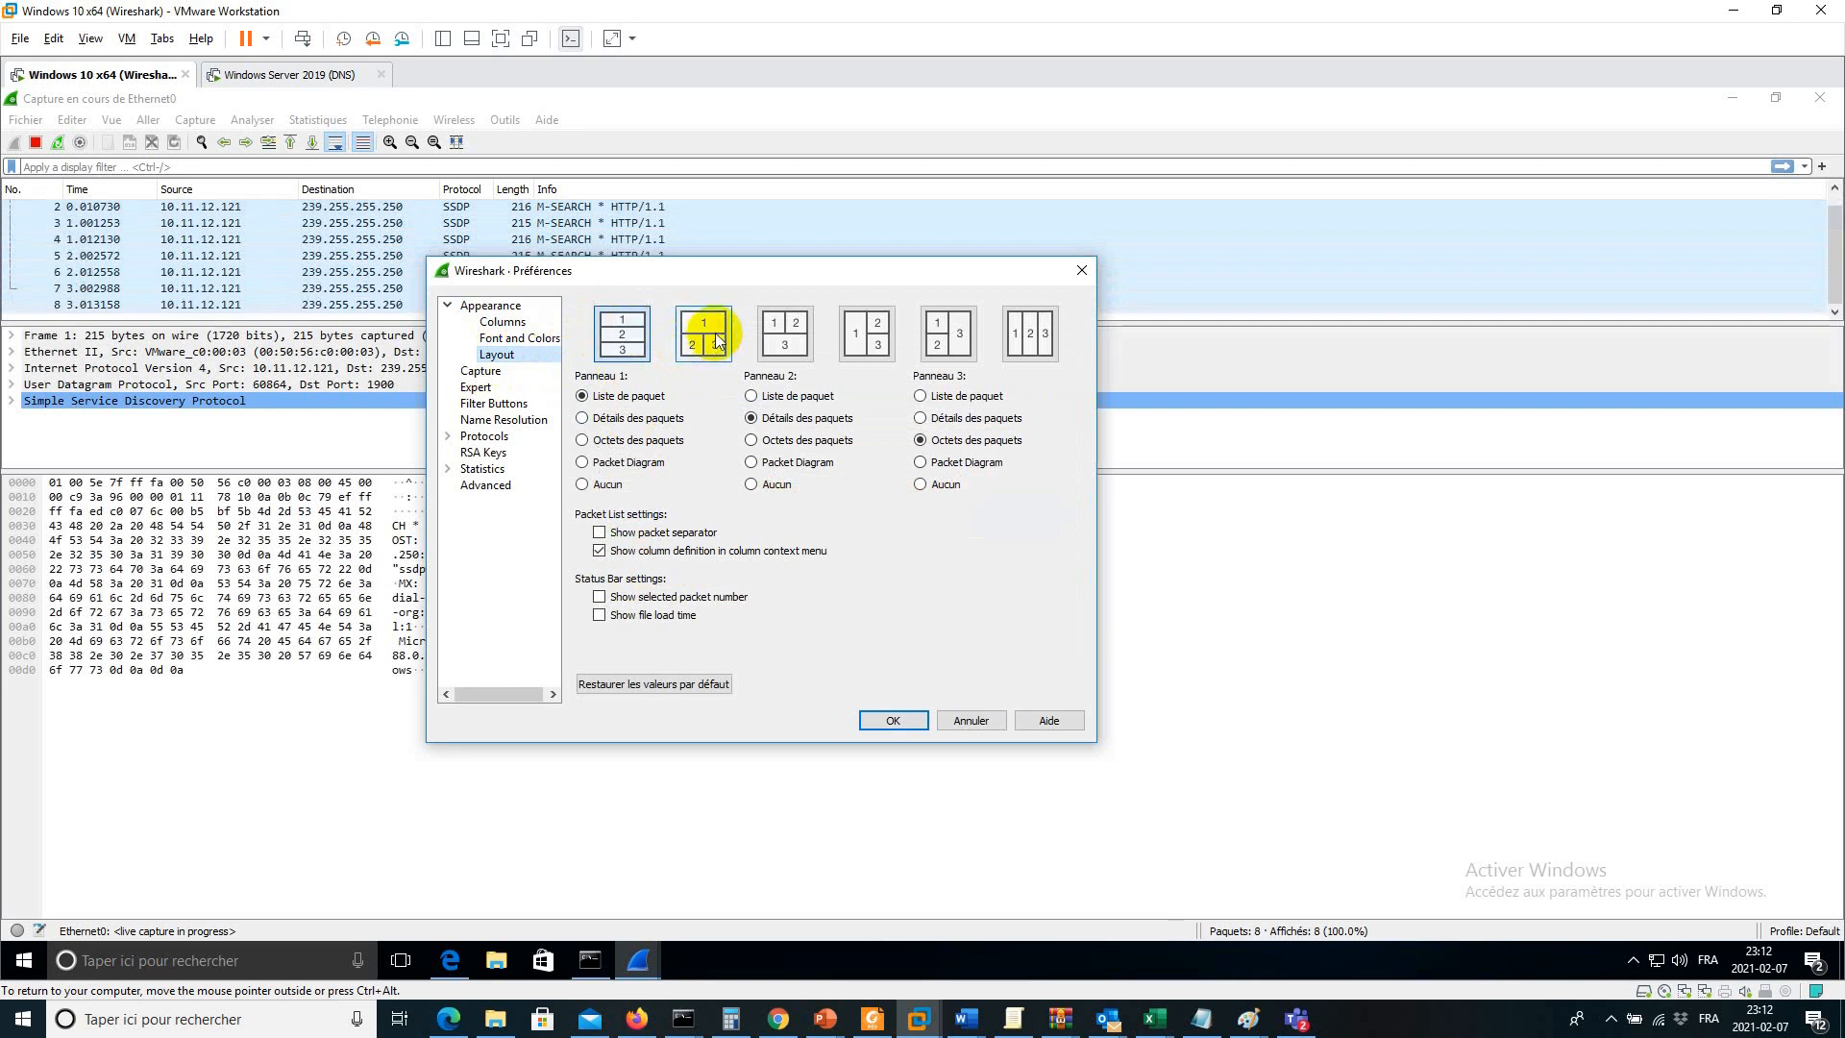
click(620, 331)
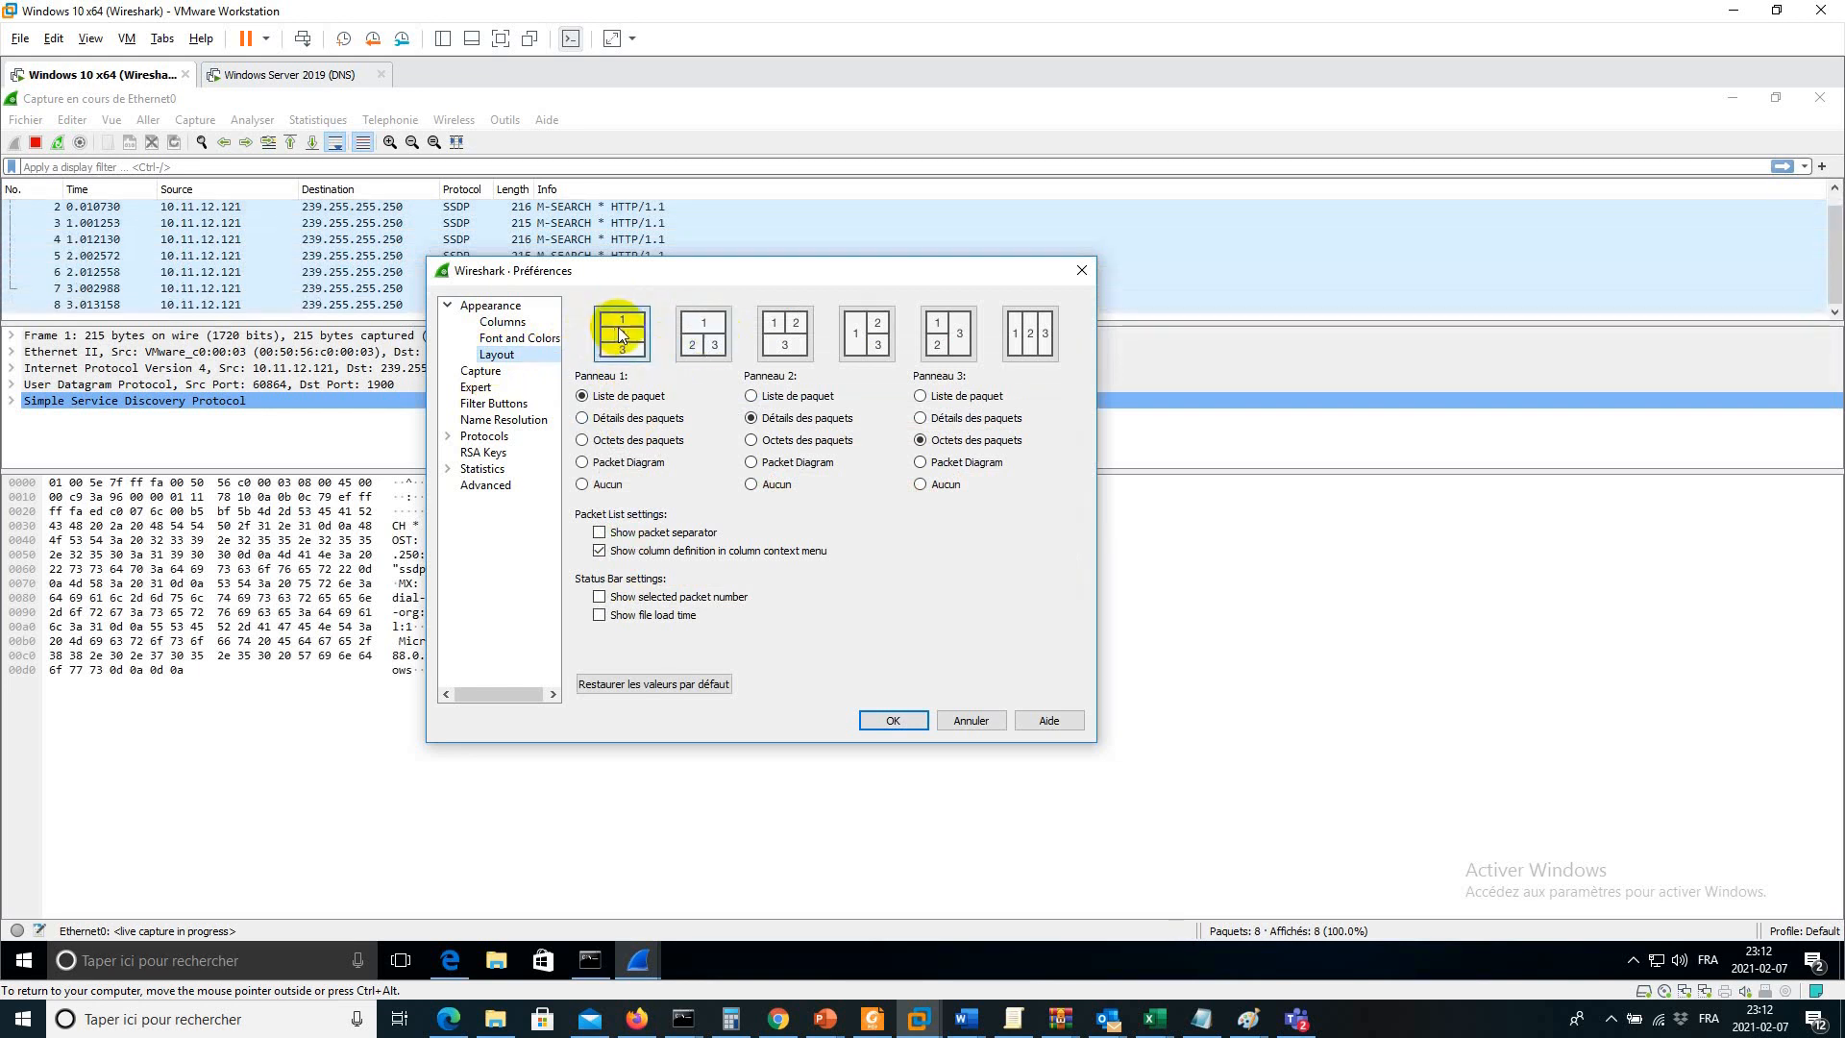
Step: Review the Capture, Expert, Filter Buttons, Name Resolution and Protocols pages of the preferences
click(490, 370)
click(504, 385)
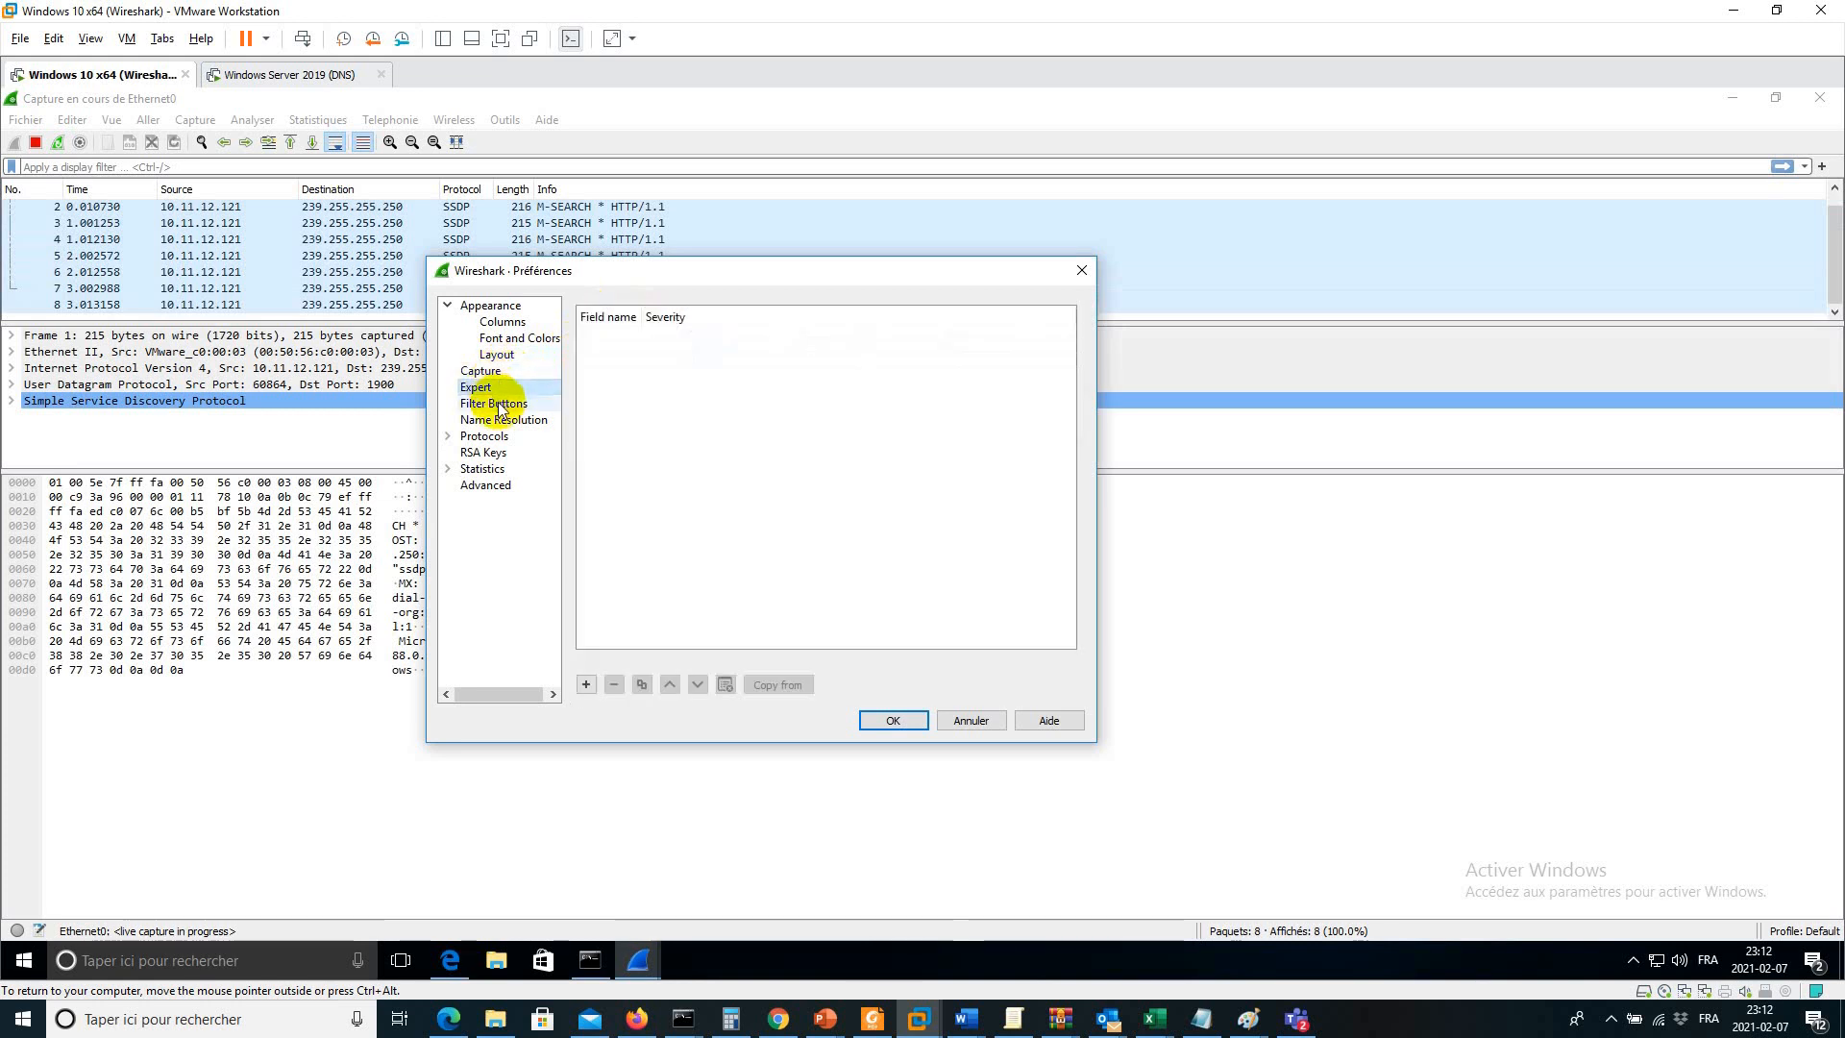
click(498, 404)
click(506, 421)
click(495, 437)
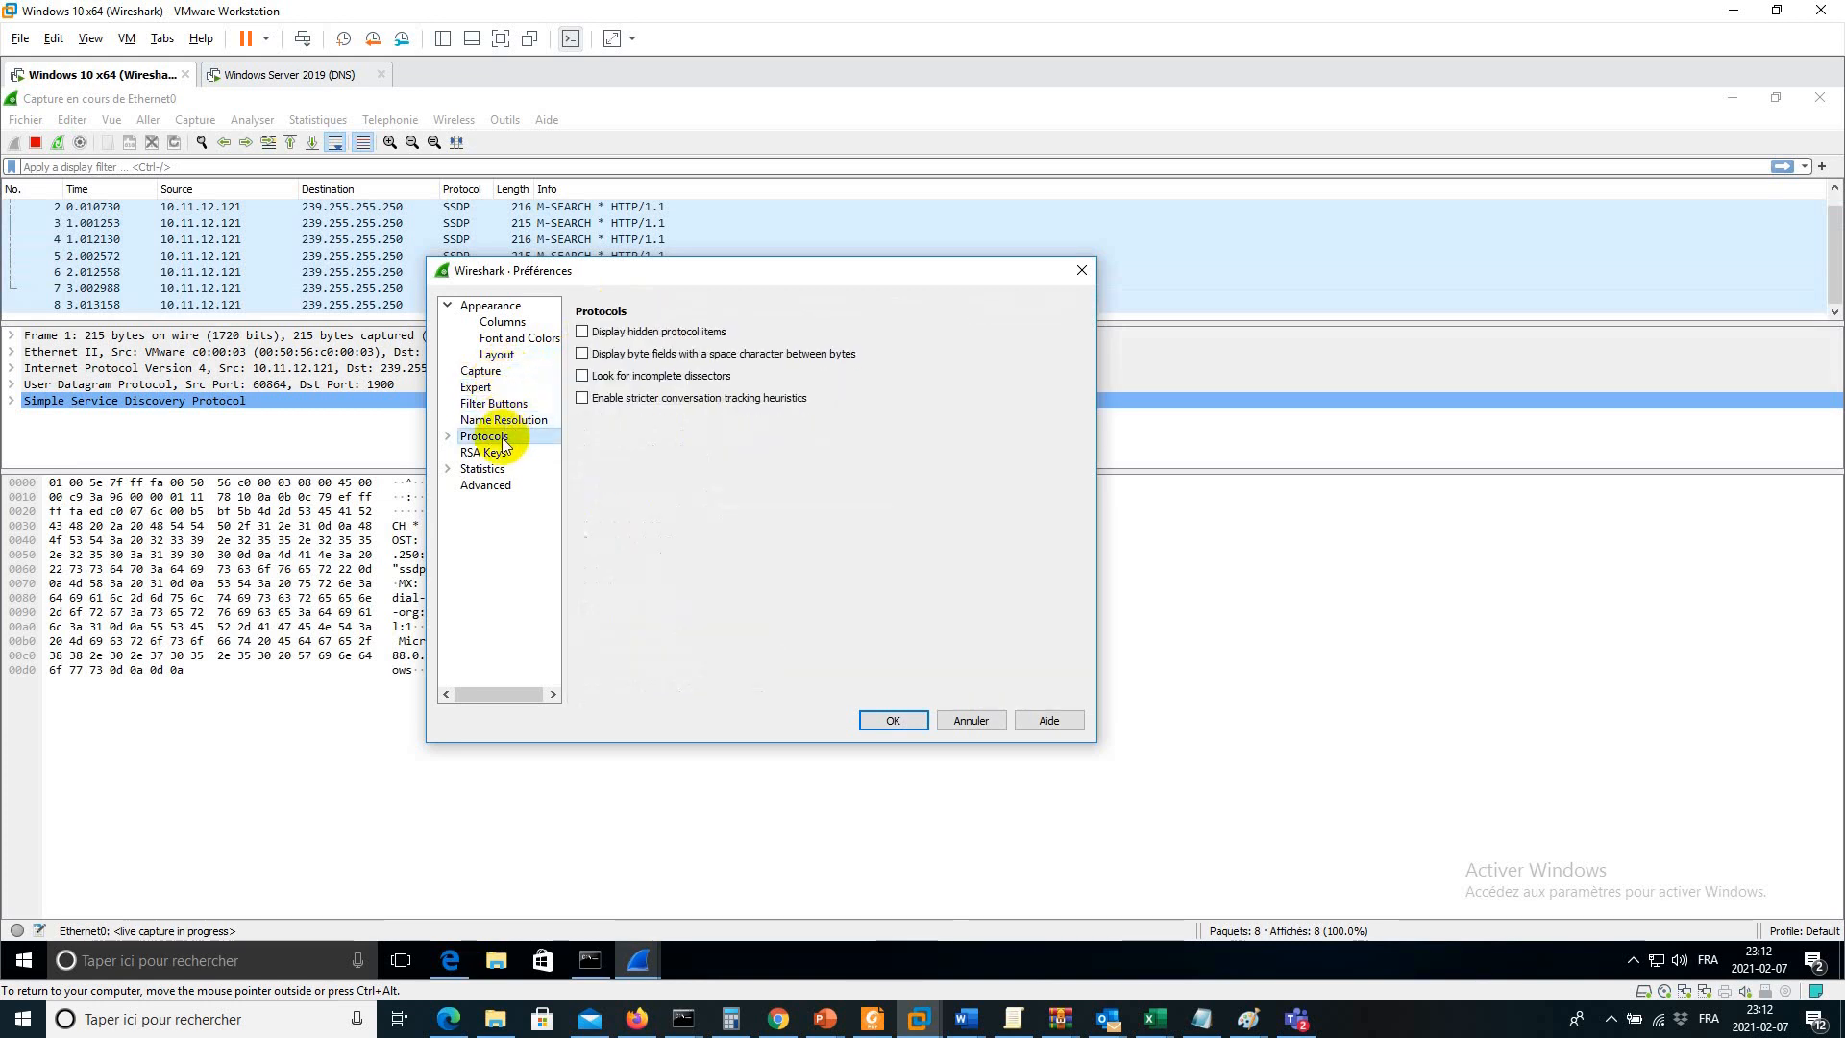
Step: Expand the protocol list in the preferences and examine the ACR 122, 3GPP2 A11, 2dparityfec and 29West entries
click(448, 436)
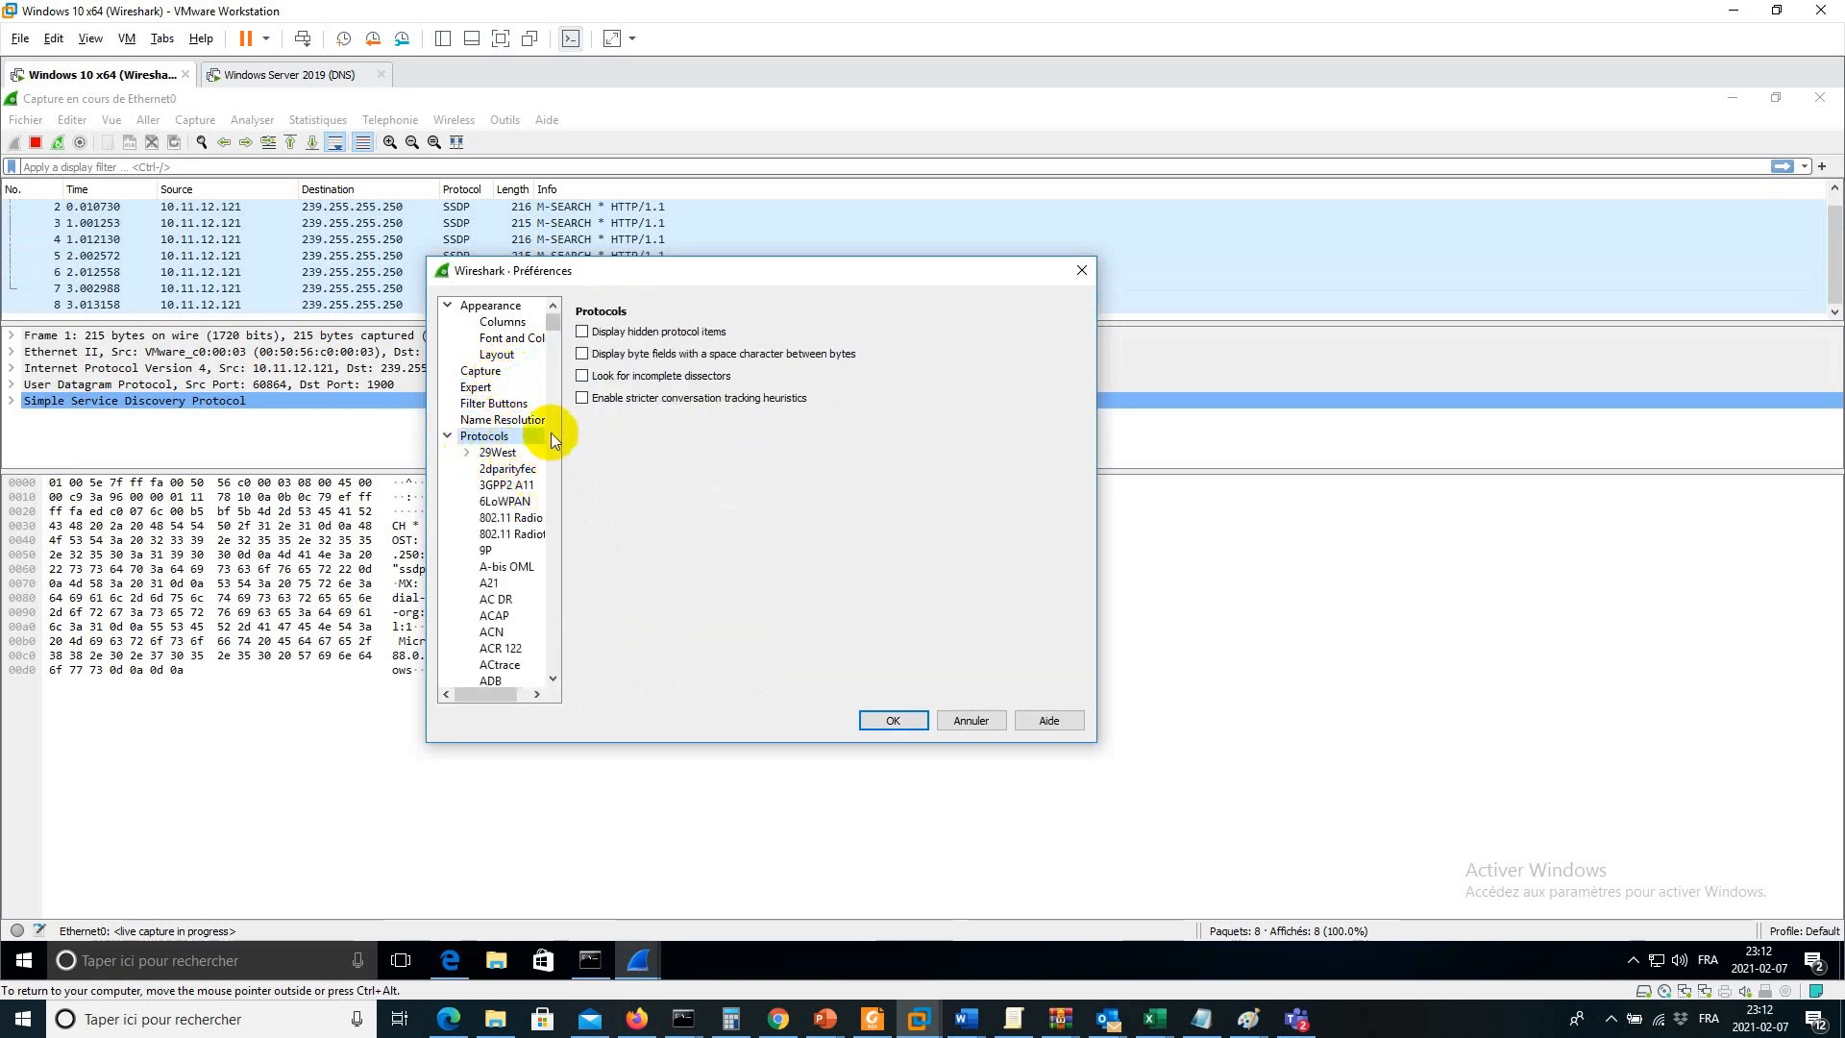
click(554, 678)
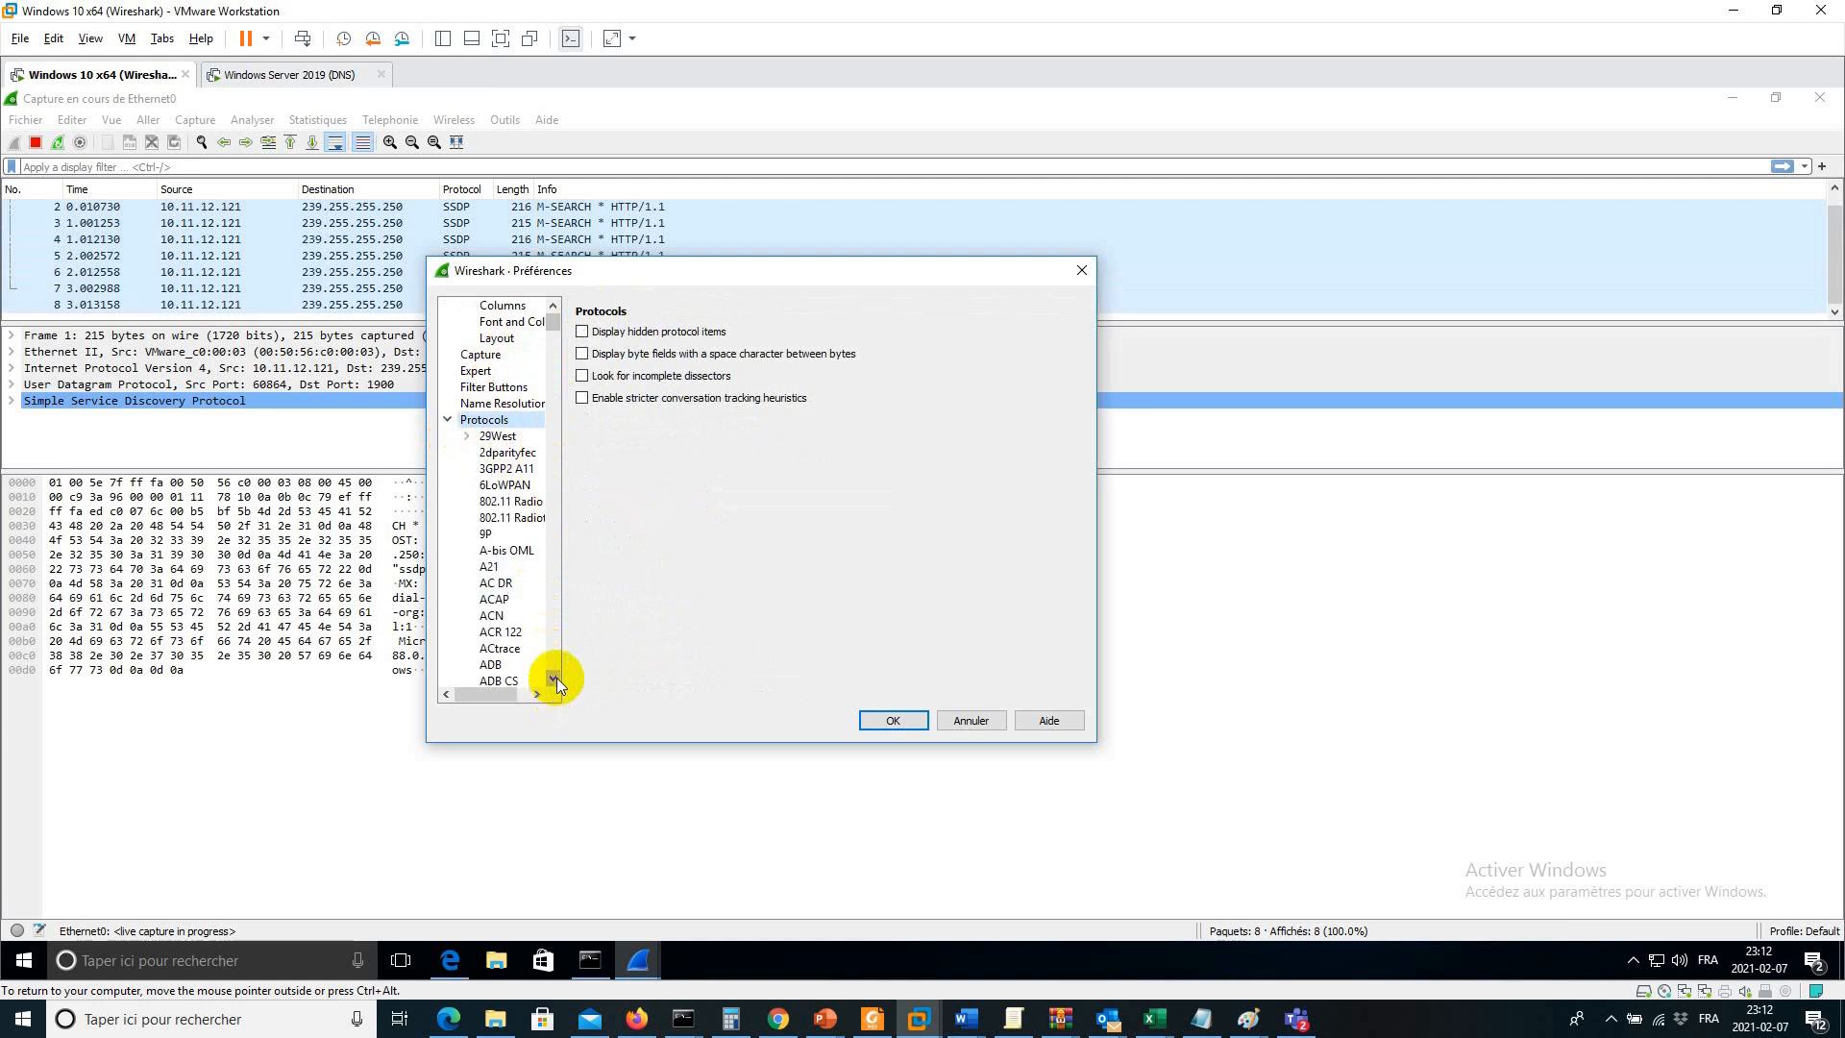
click(554, 678)
click(555, 678)
click(521, 603)
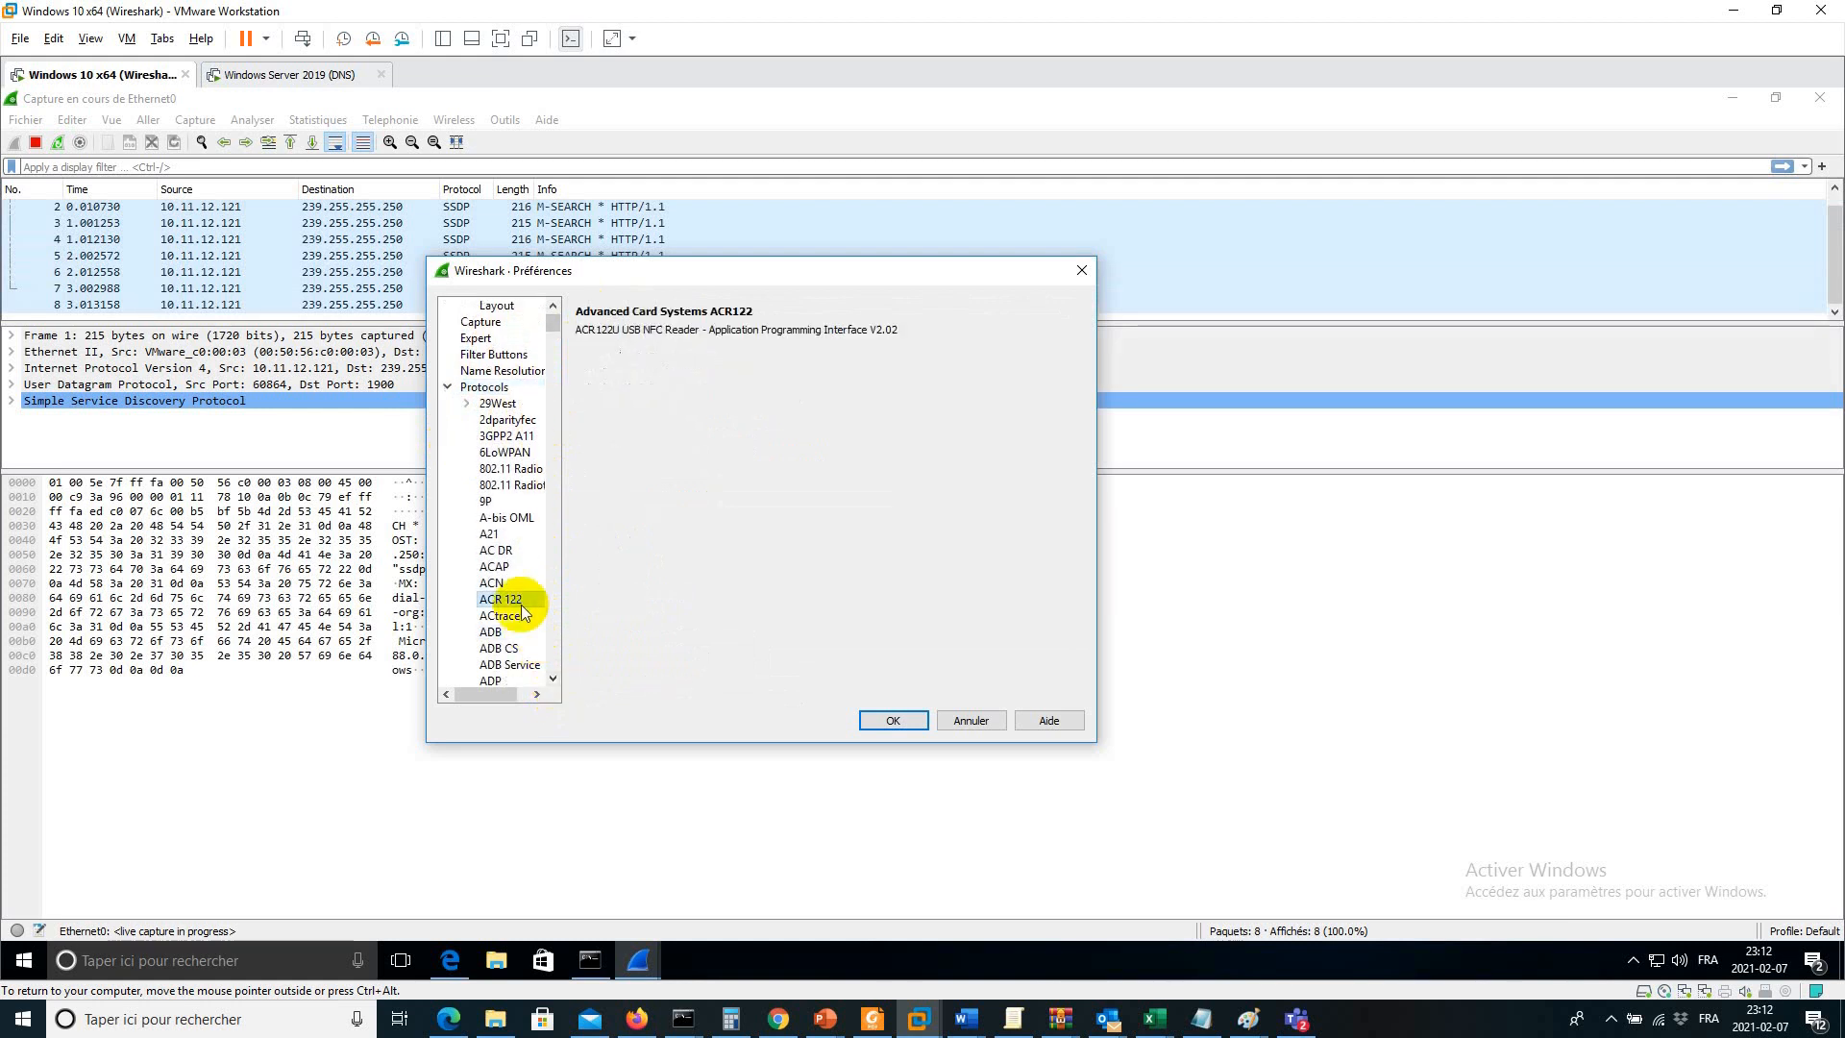
click(510, 435)
click(506, 420)
click(527, 403)
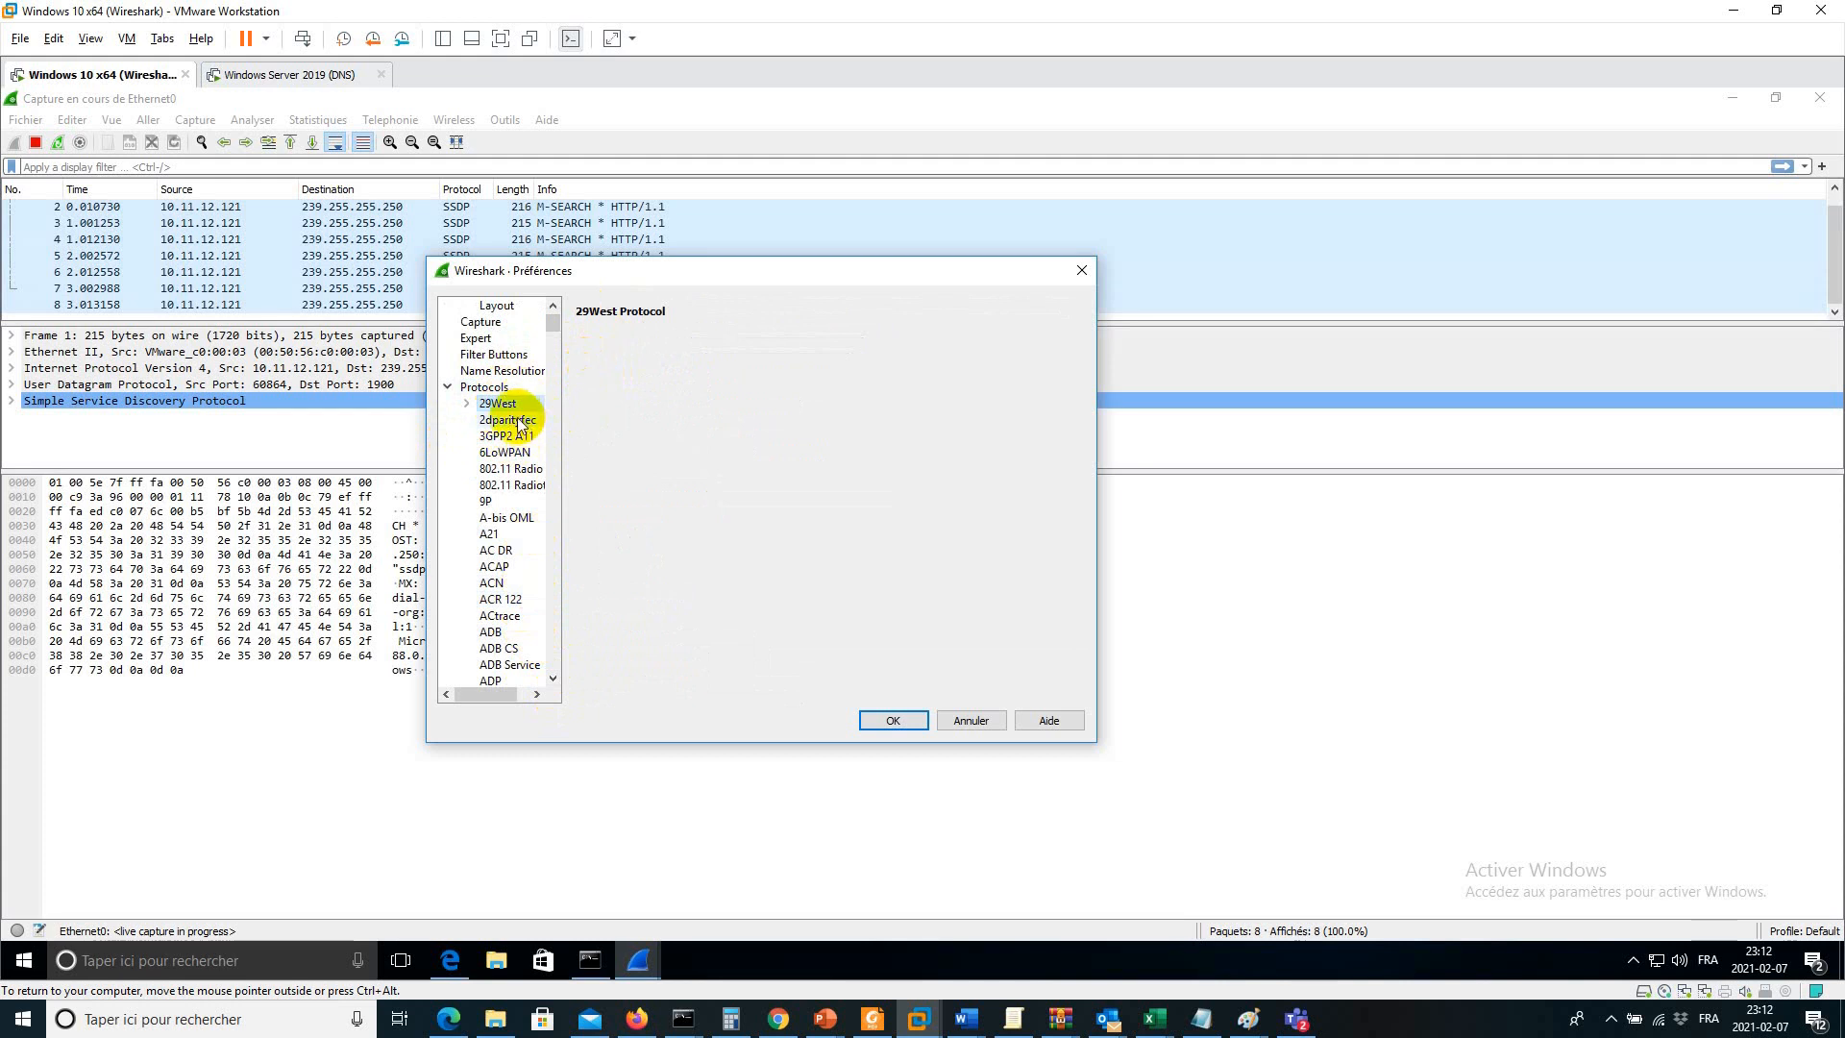
Step: Examine the 6LoWPAN and 802.11 Radio protocol settings, expand the Statistics category, and close the preferences without saving
click(516, 421)
click(507, 436)
click(509, 455)
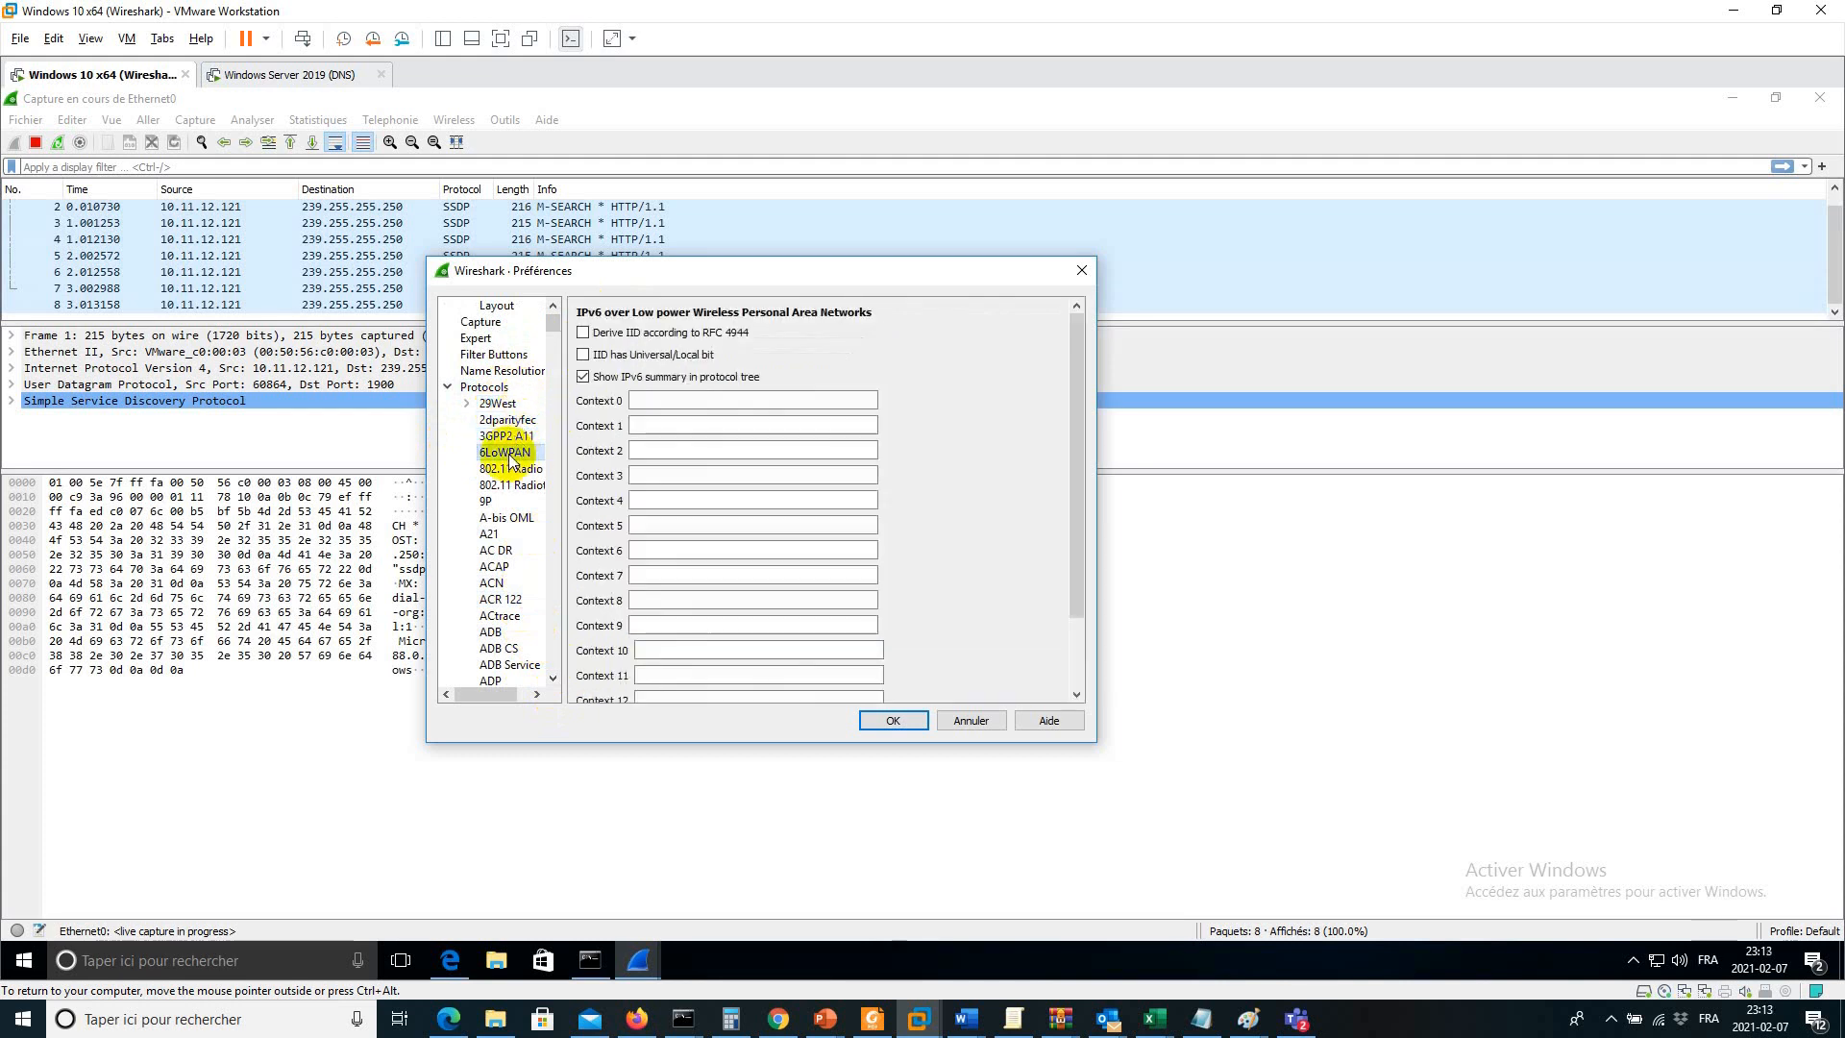
click(510, 469)
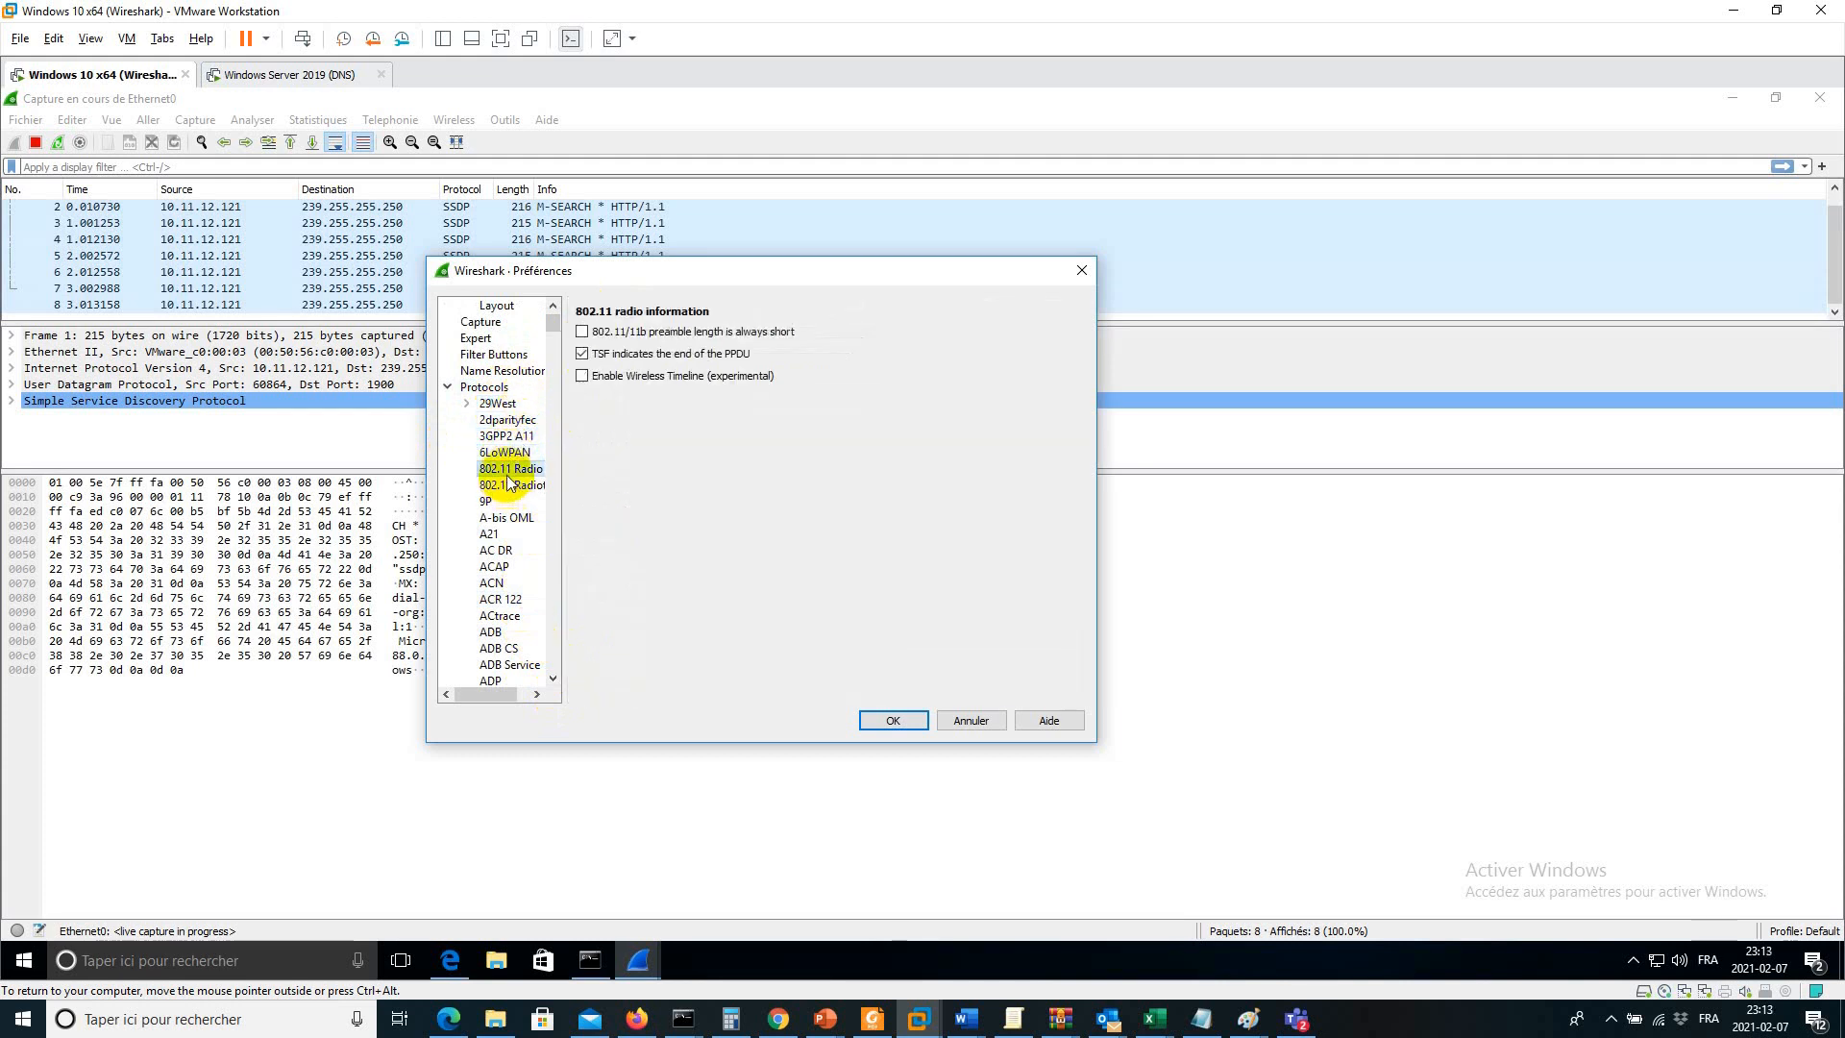
click(448, 387)
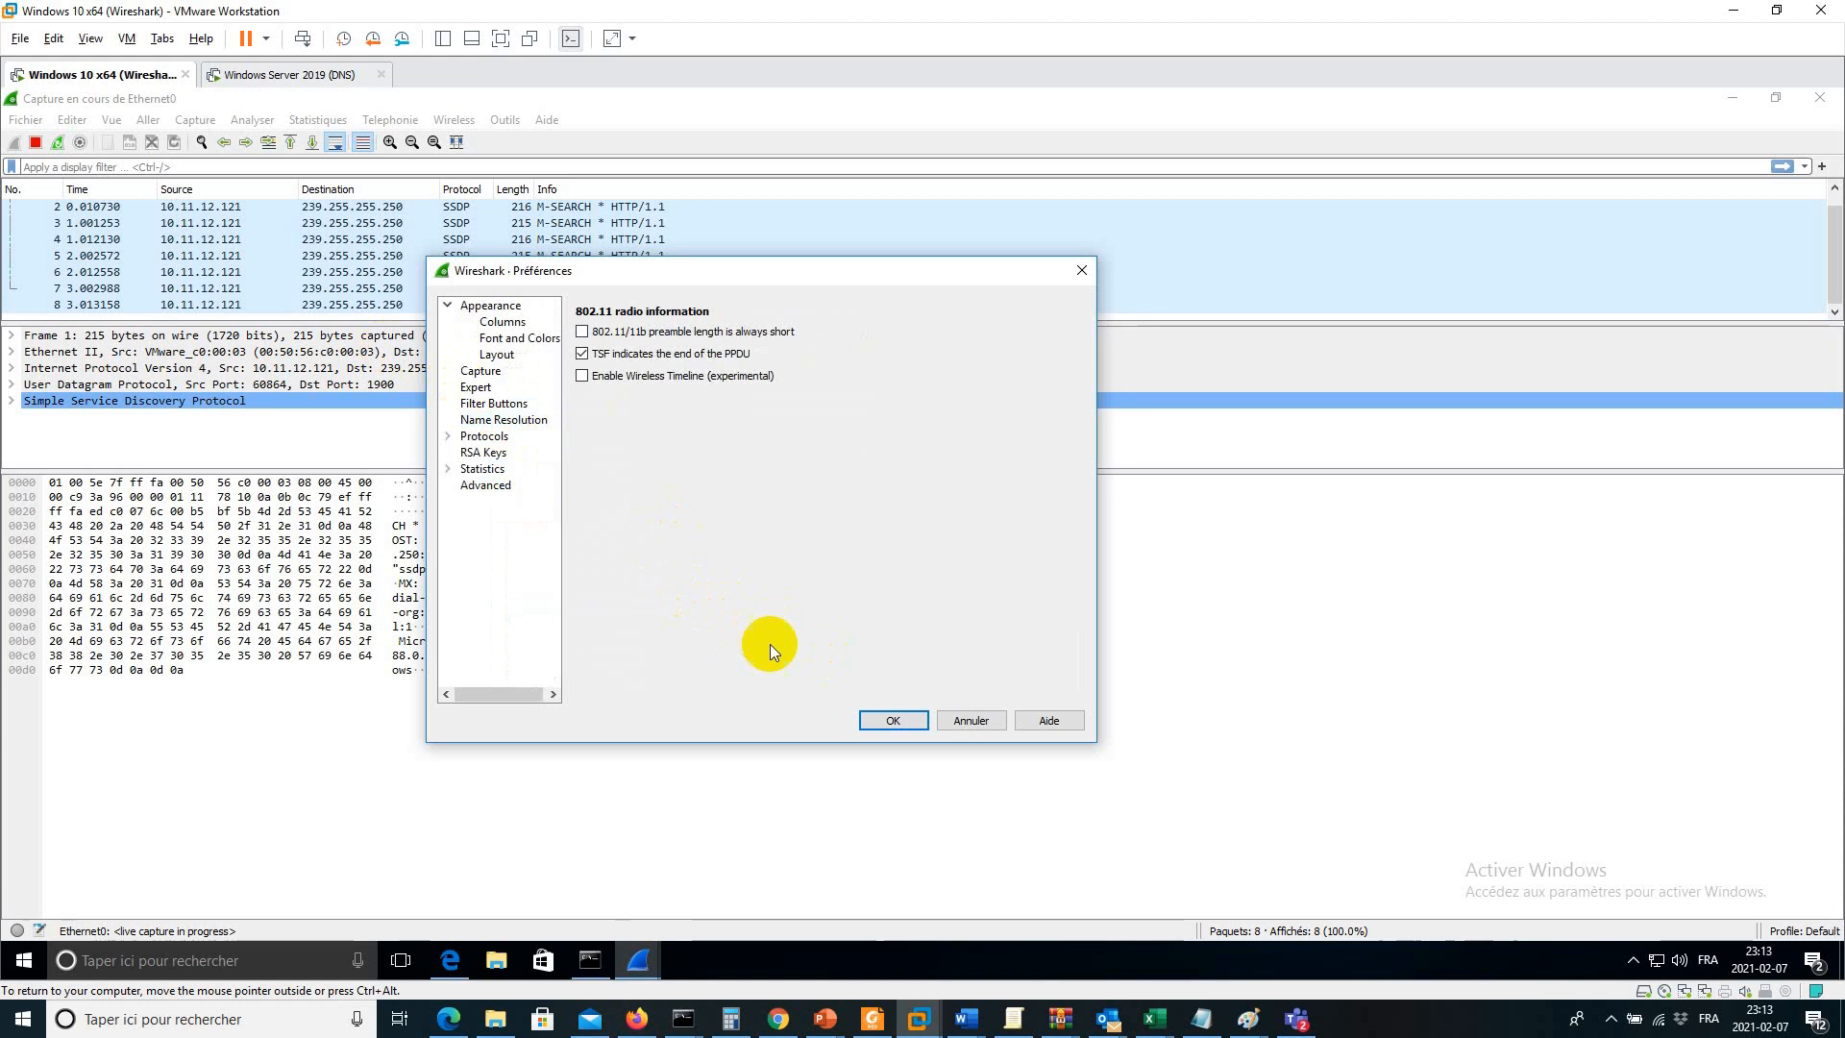
click(450, 469)
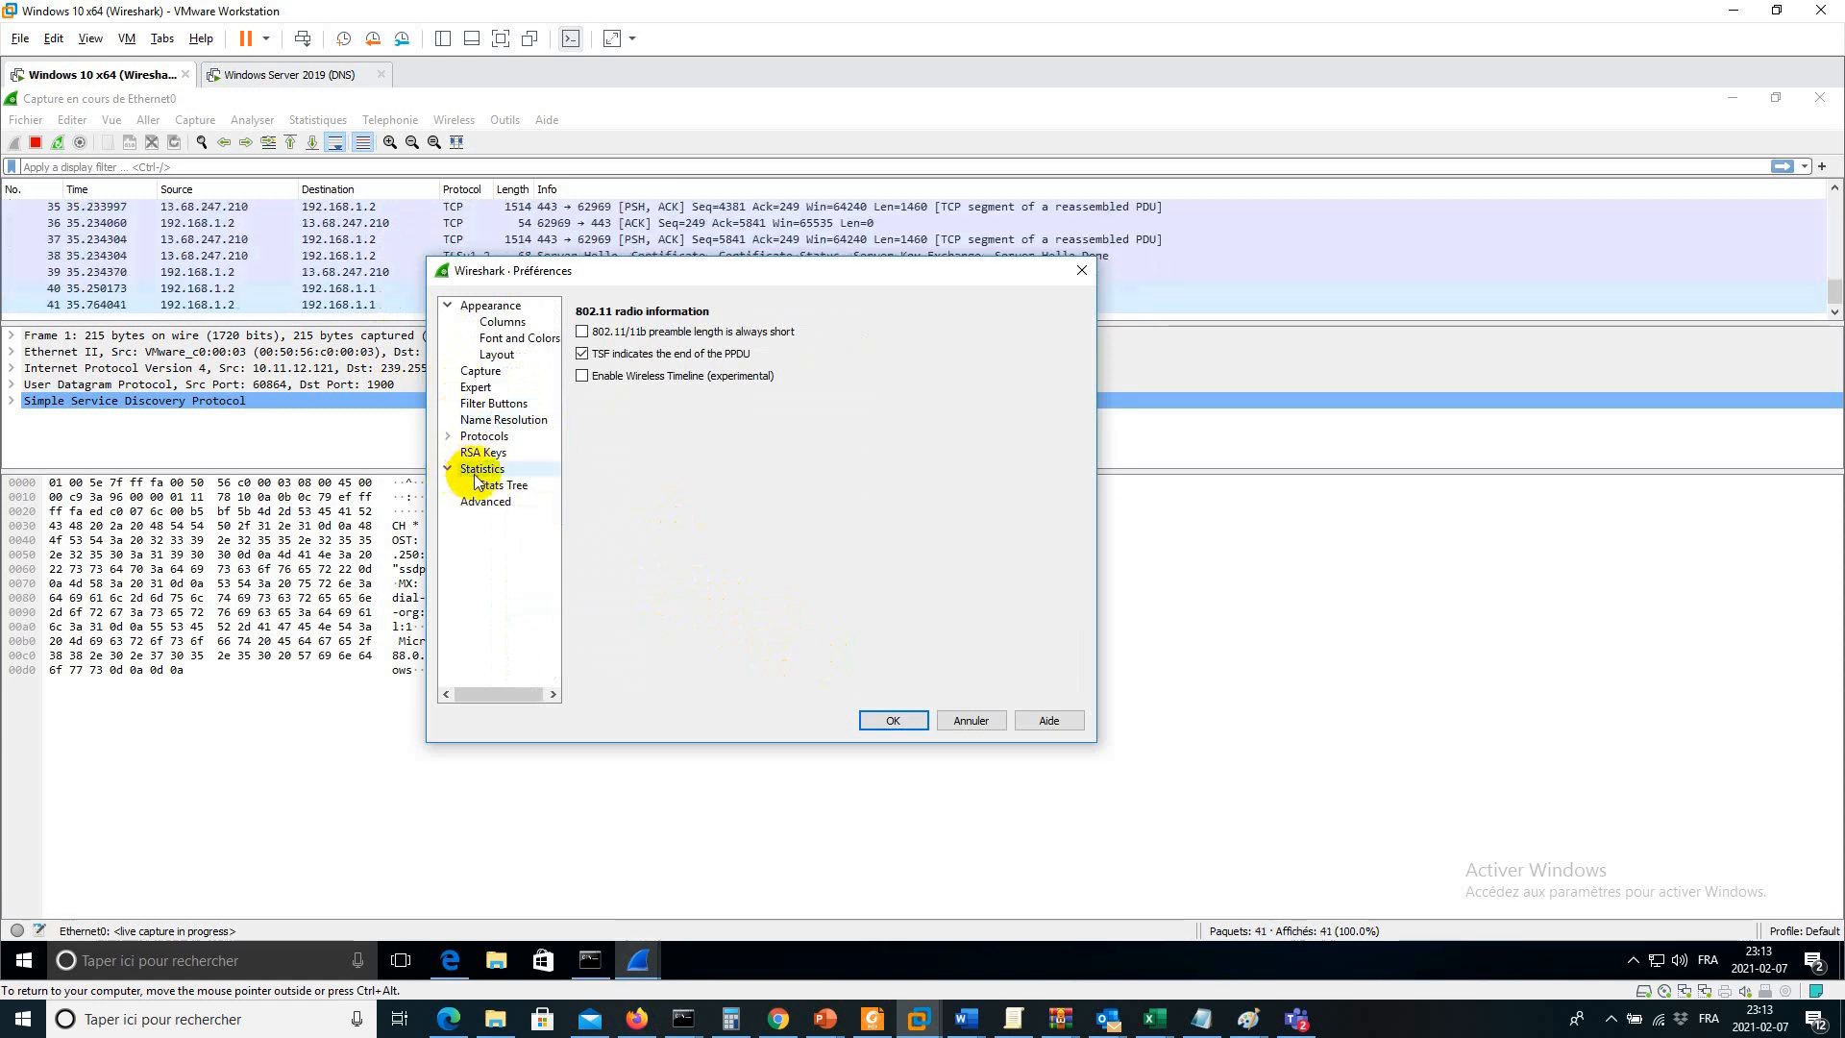
click(964, 723)
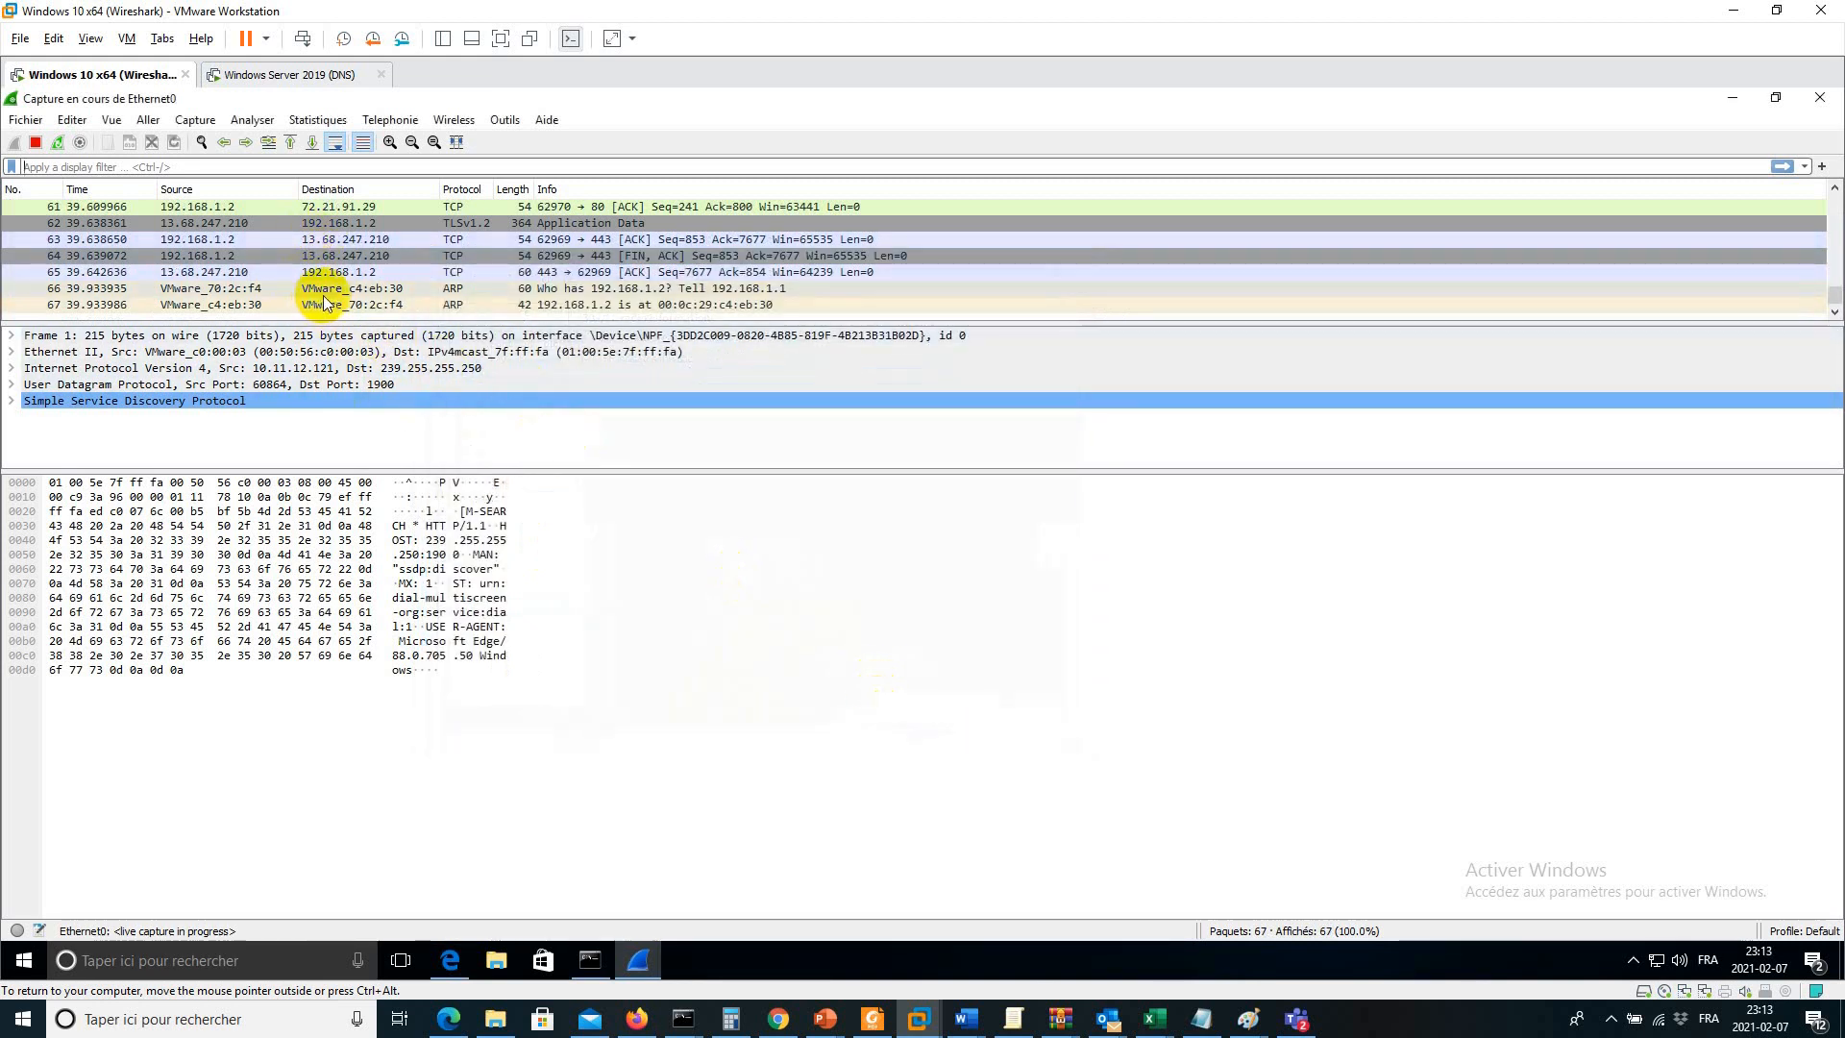
Step: Stop the running Ethernet0 capture and open the capture options
click(199, 120)
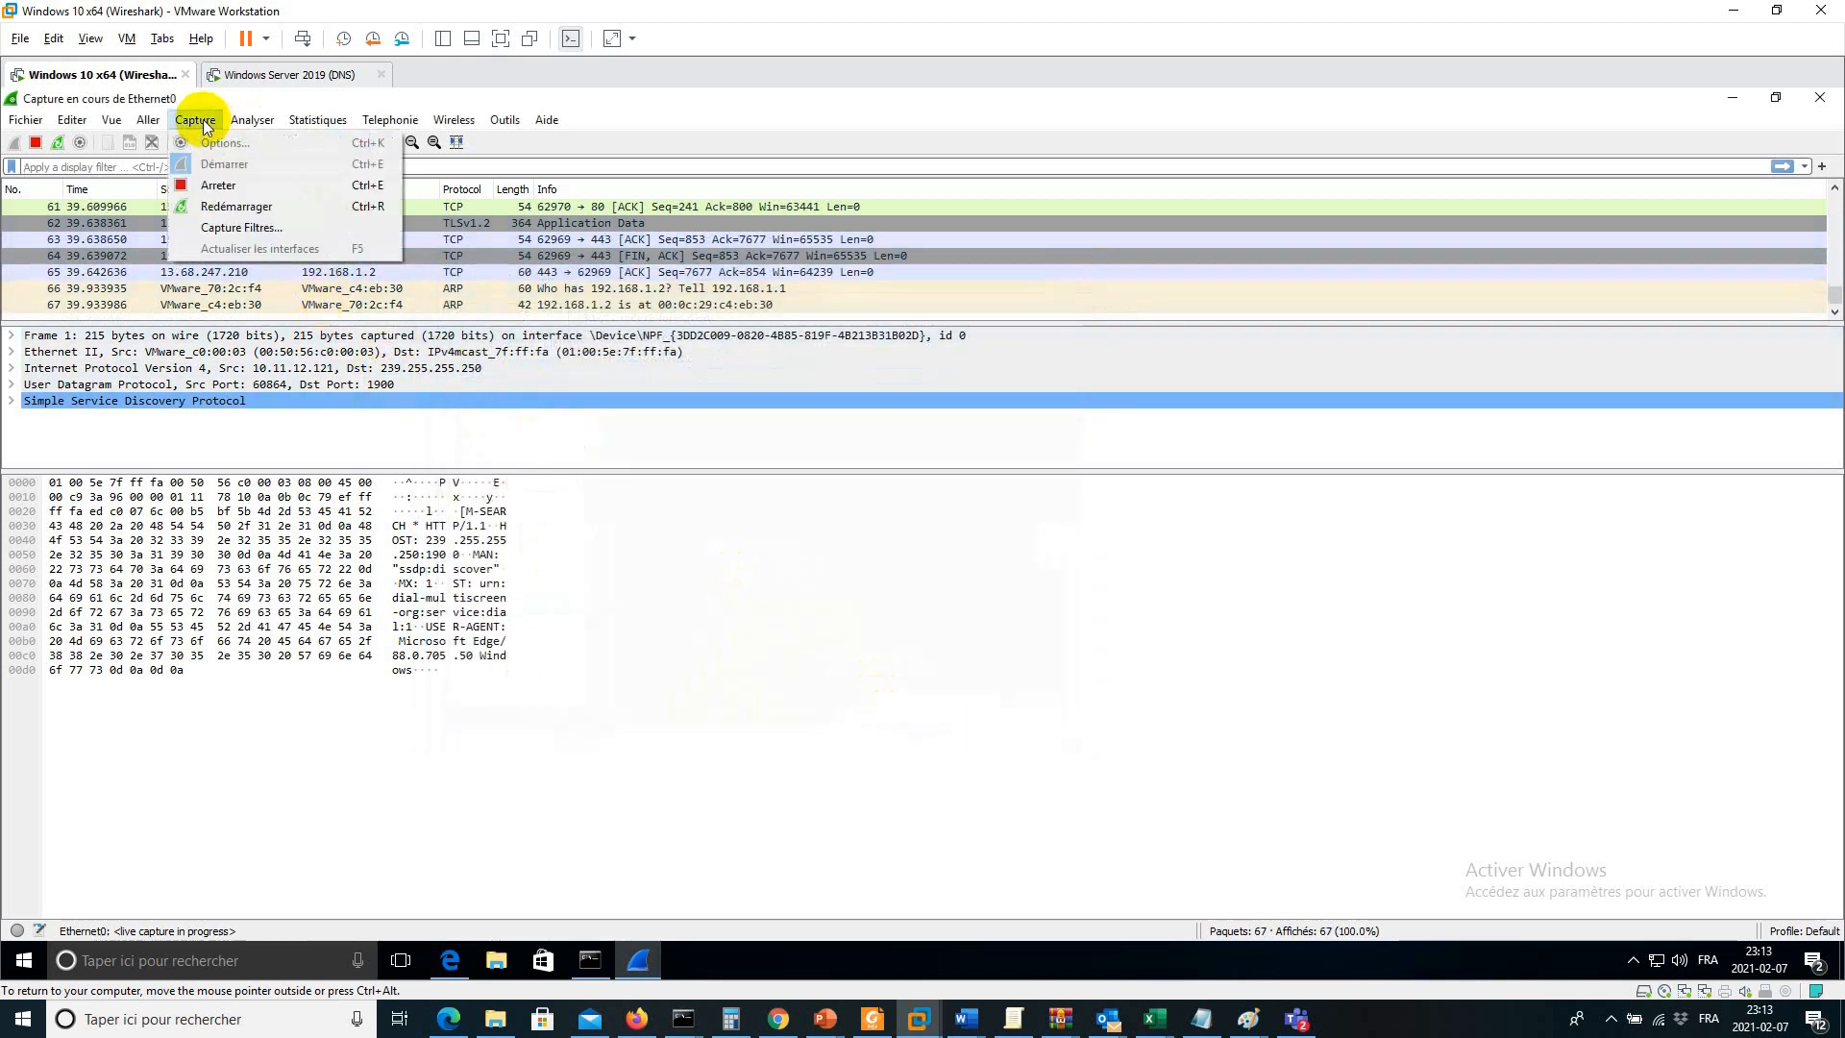
click(215, 183)
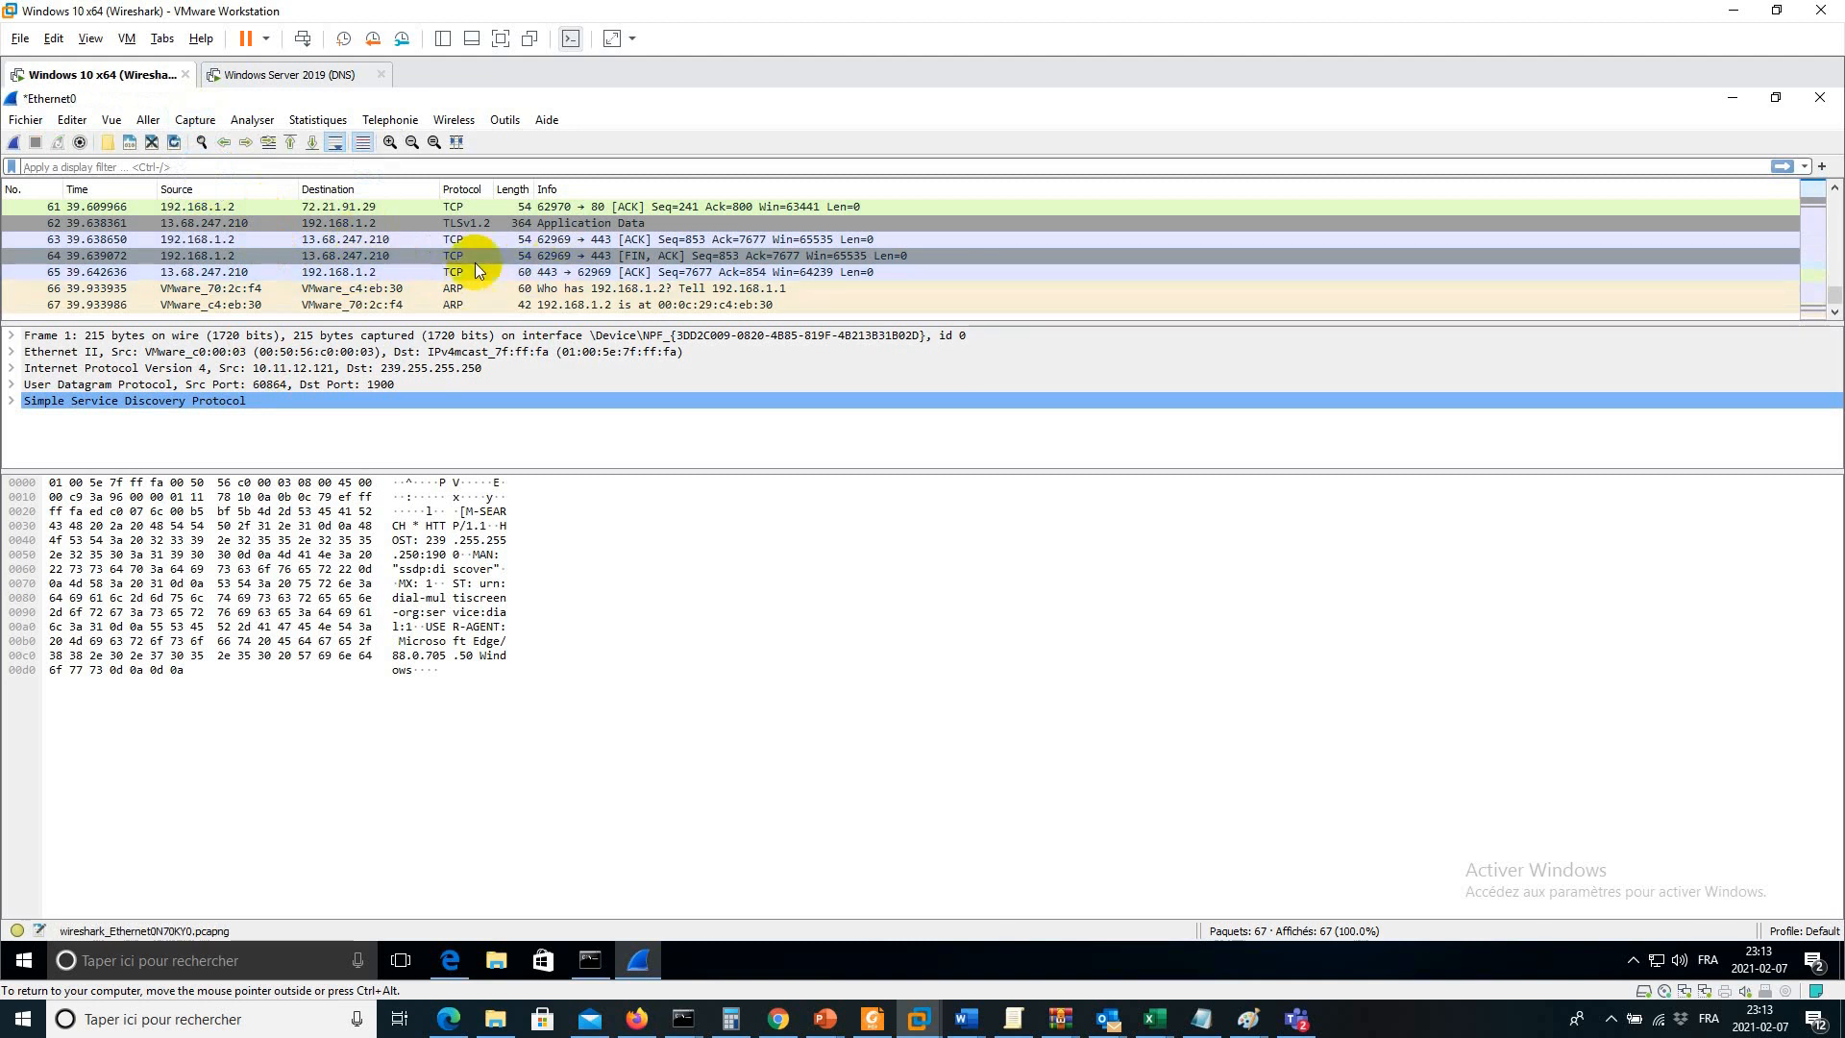
click(195, 120)
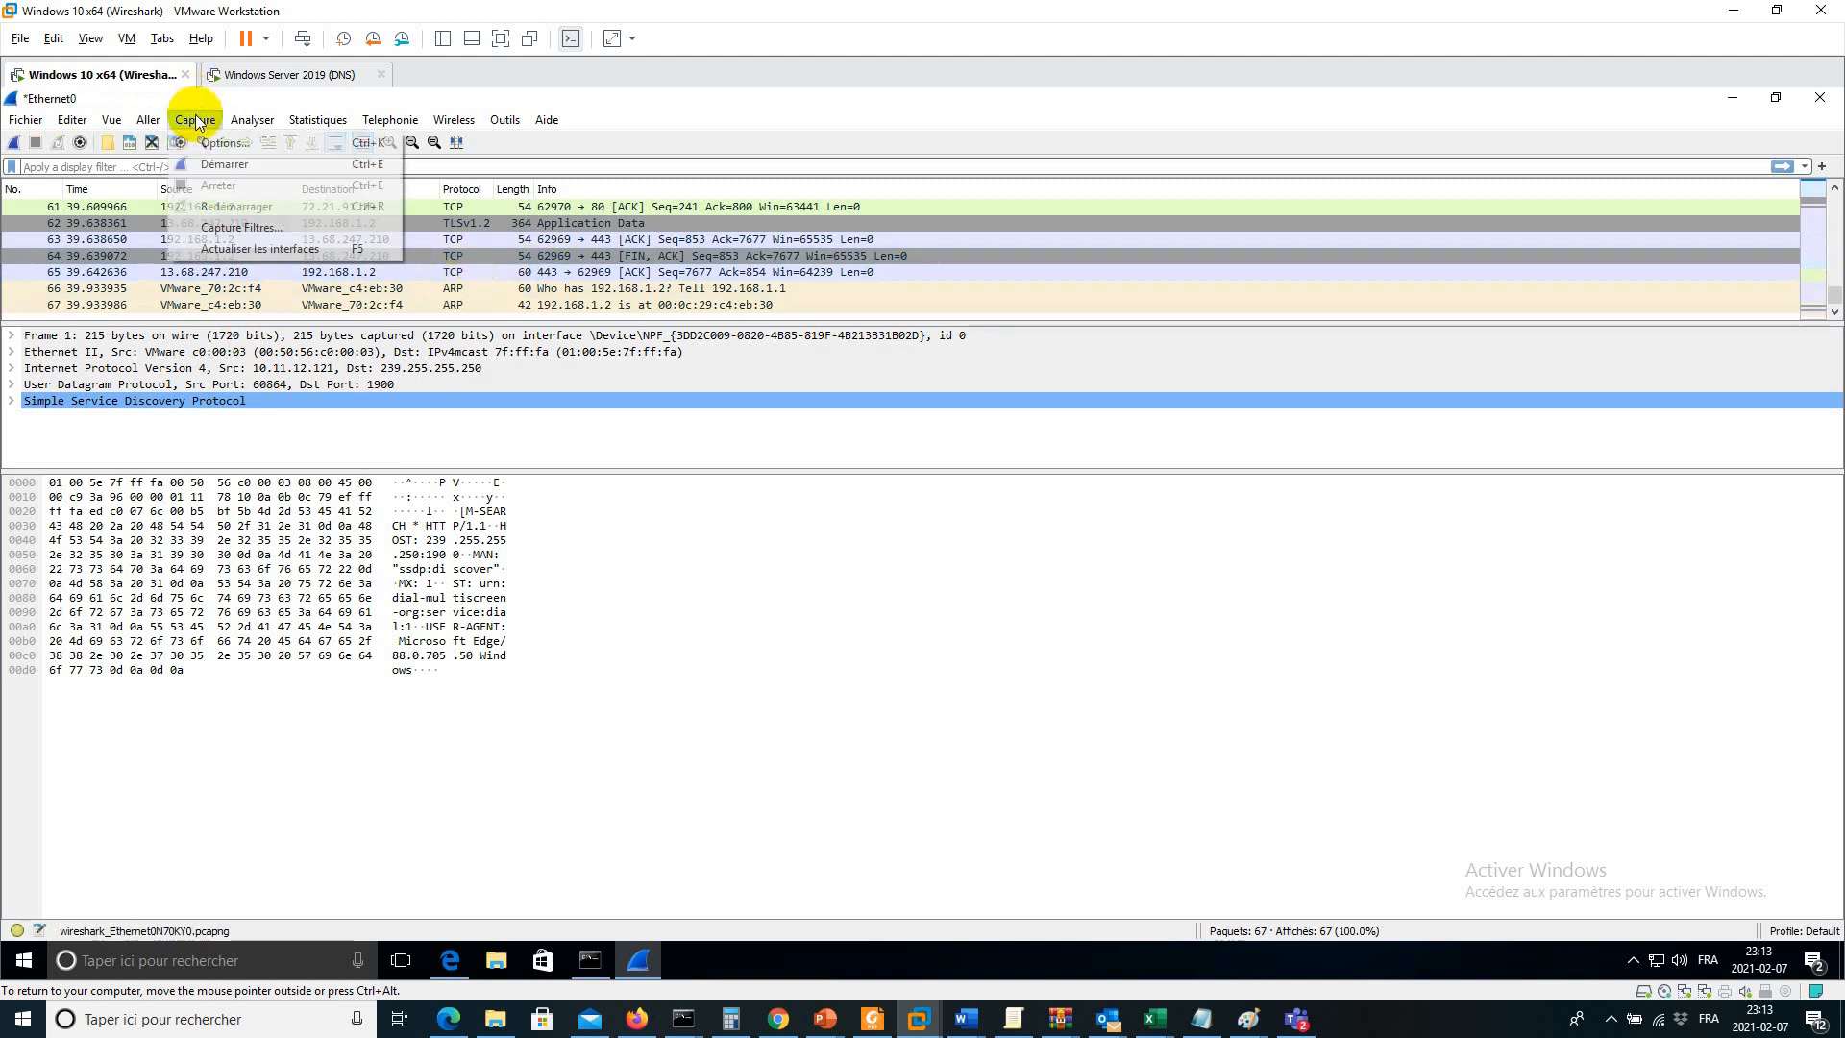
click(206, 135)
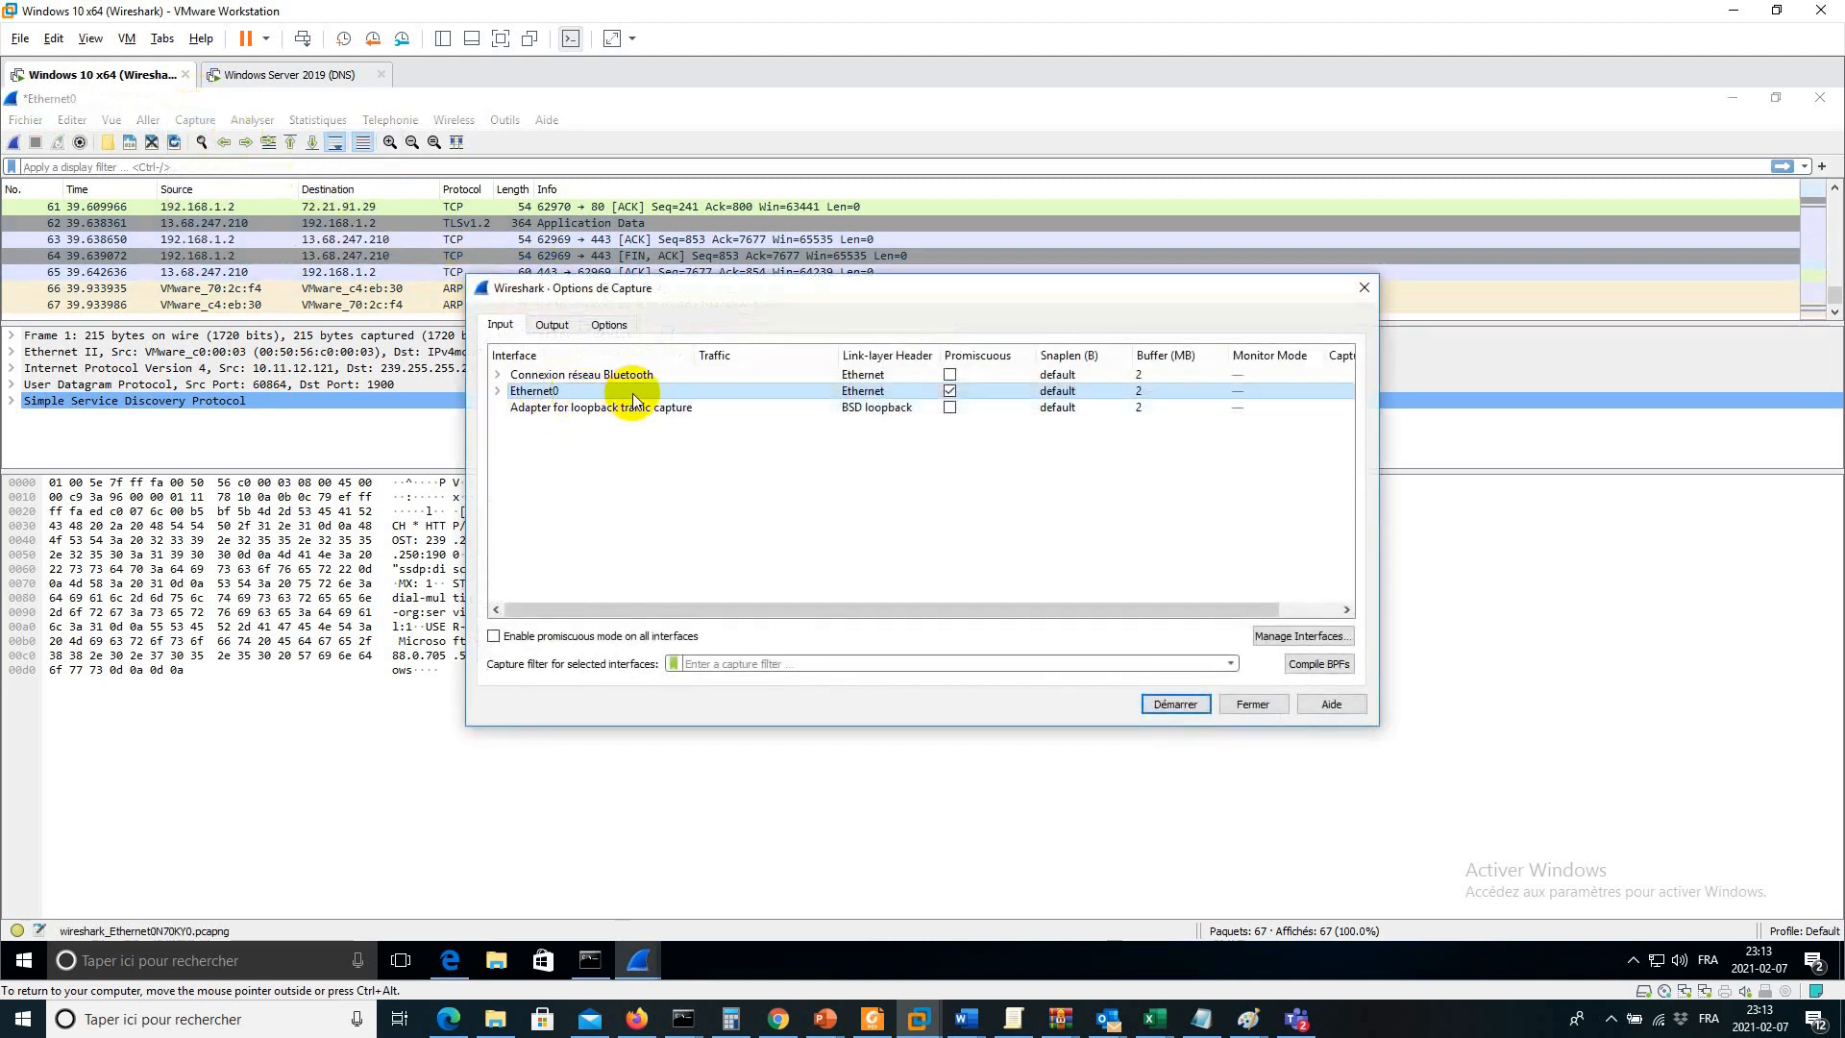
Step: Try enabling promiscuous mode on all interfaces, and turn it off again
mouse_move(569, 398)
click(946, 392)
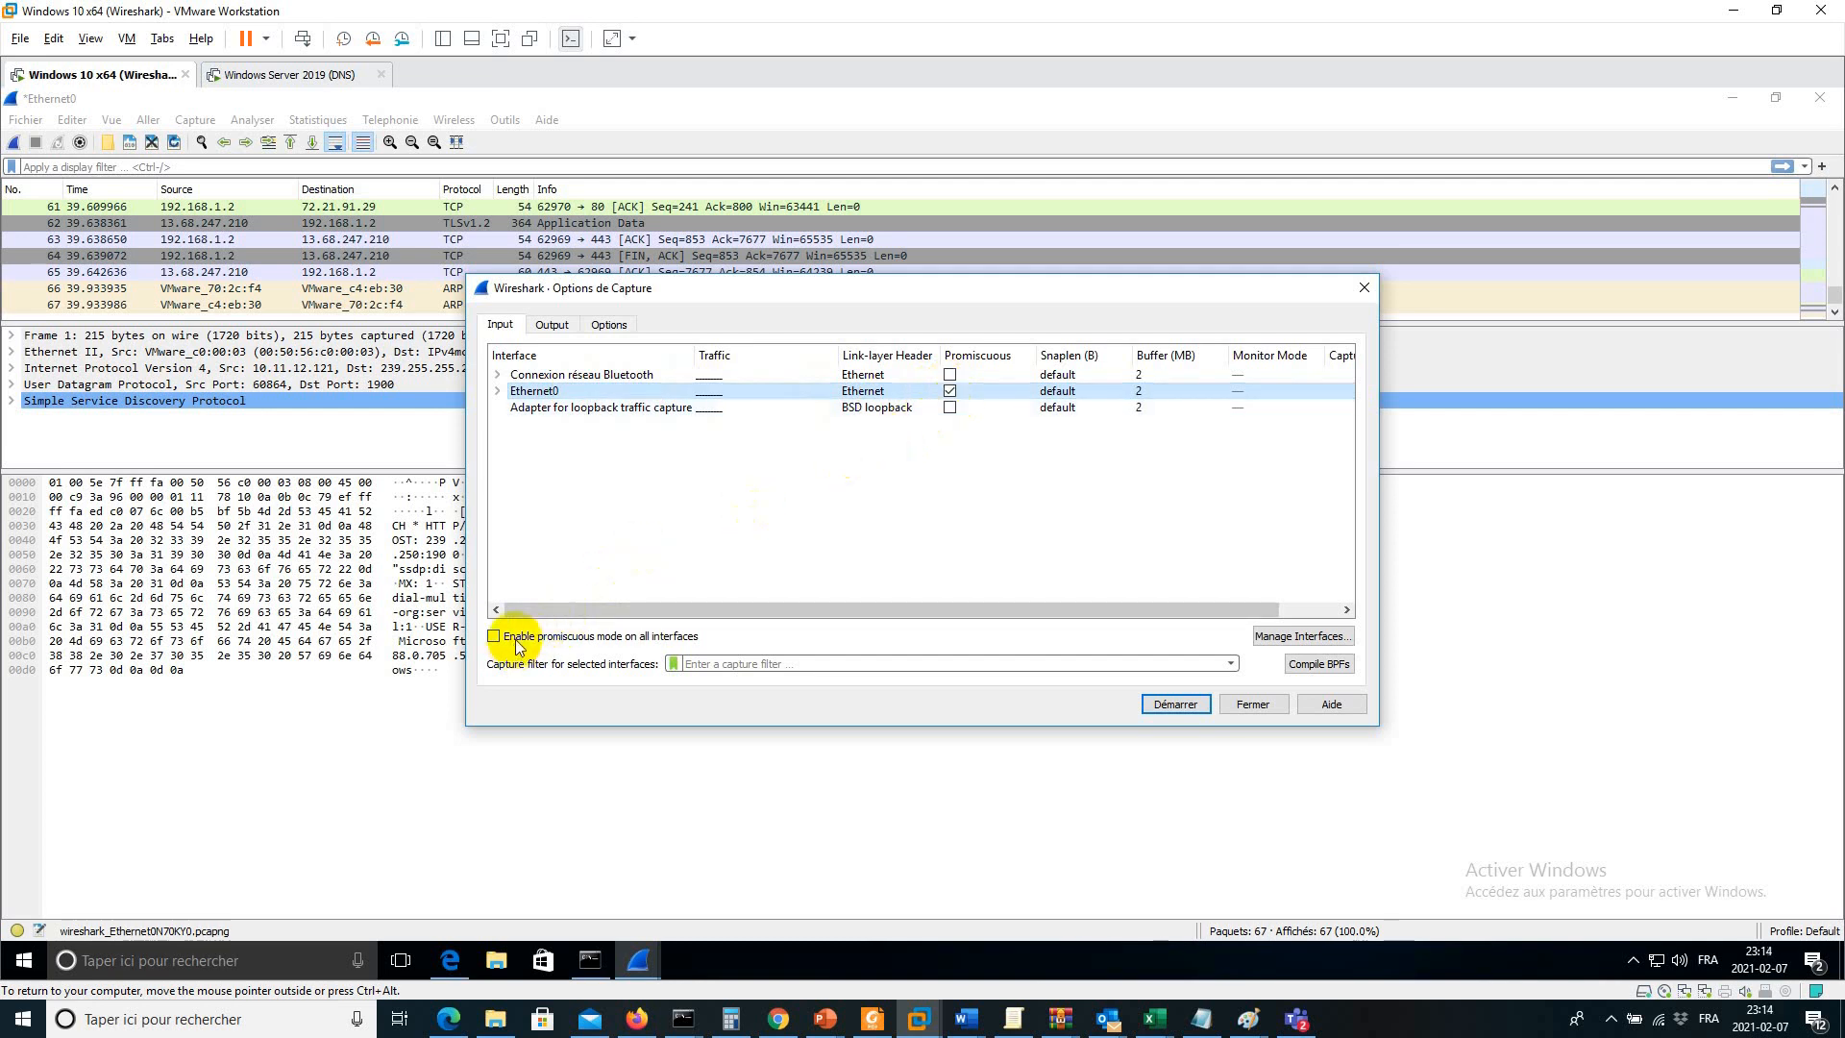
mouse_move(514, 650)
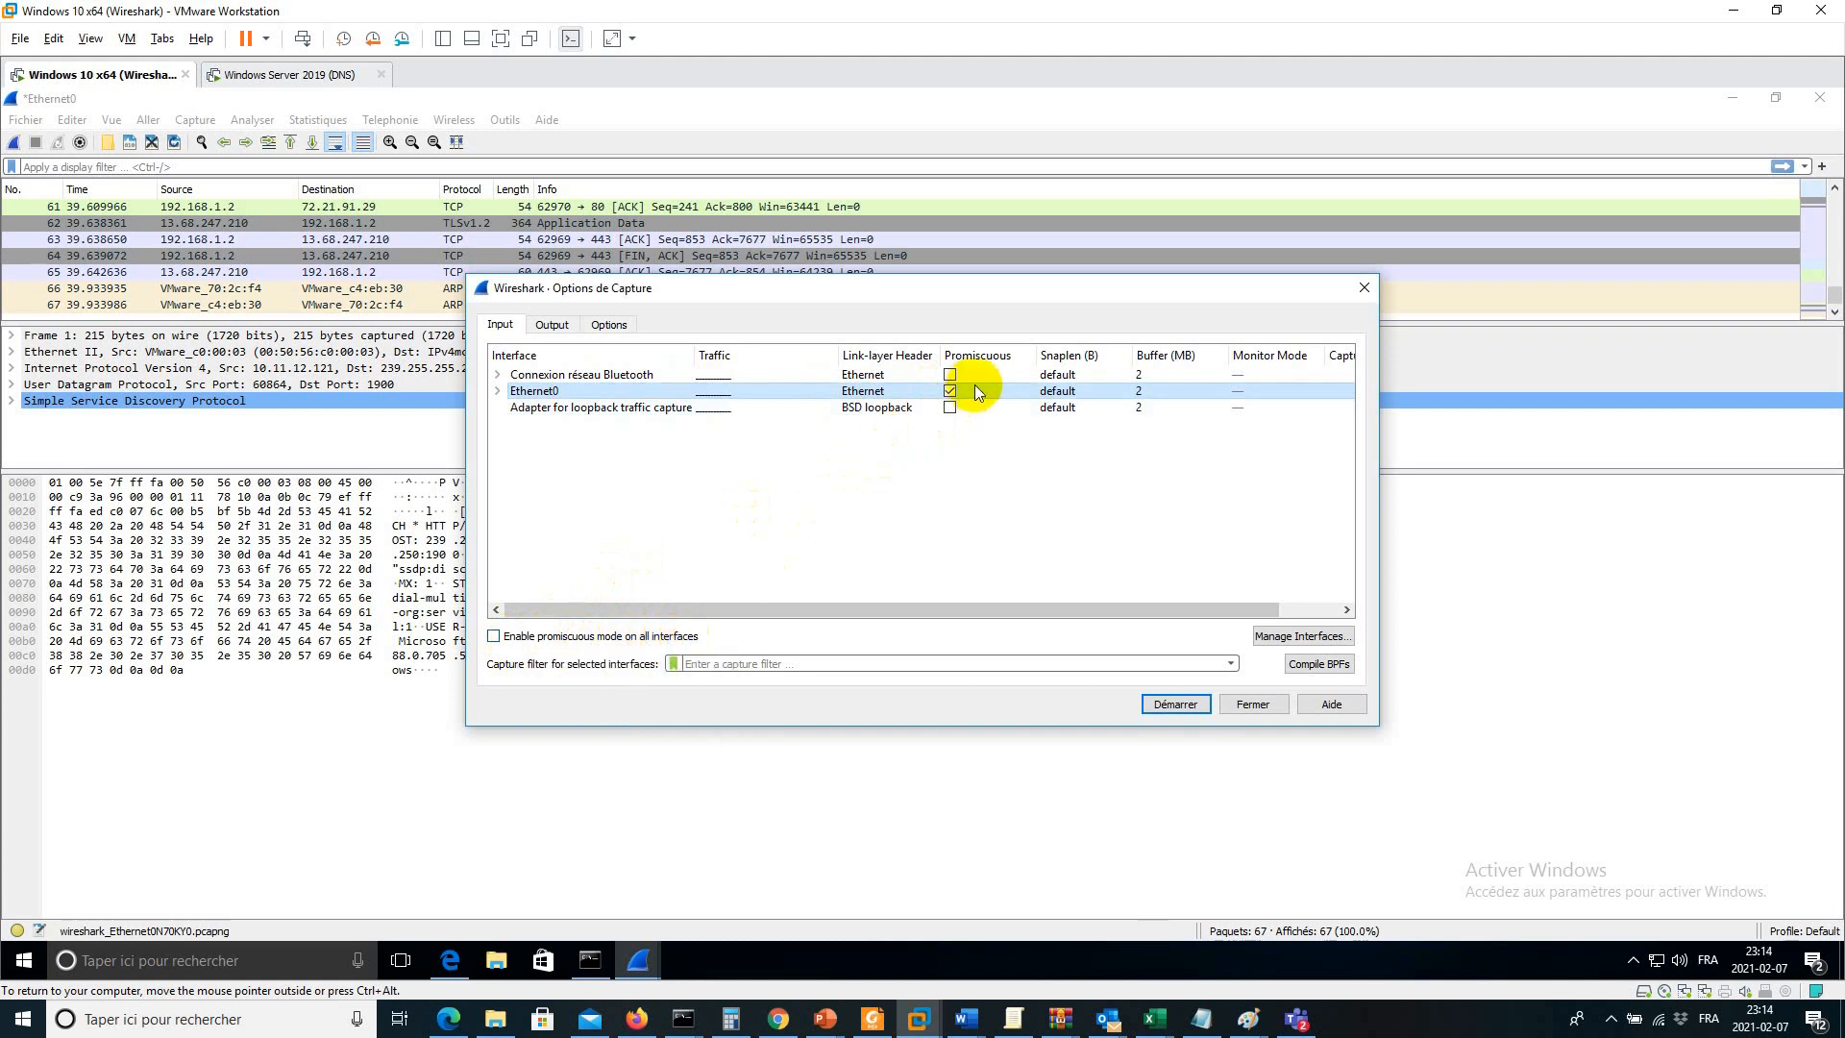
click(493, 638)
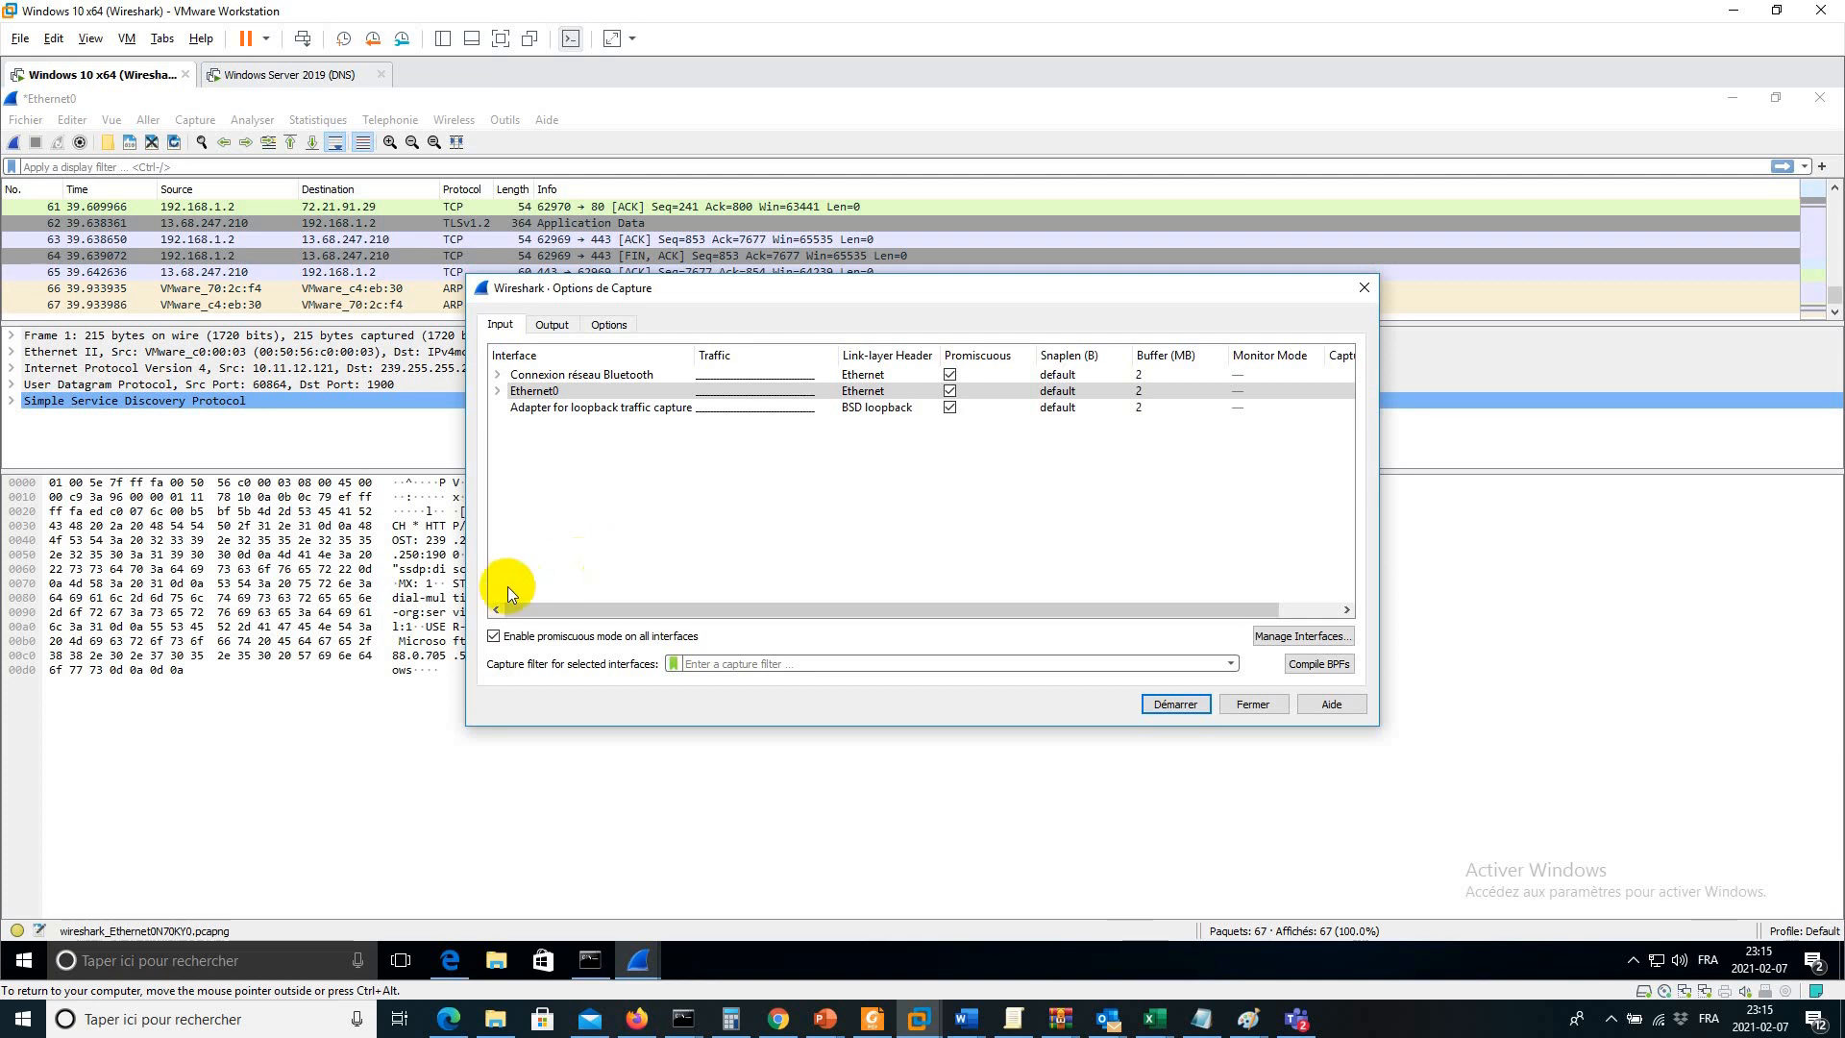
click(494, 636)
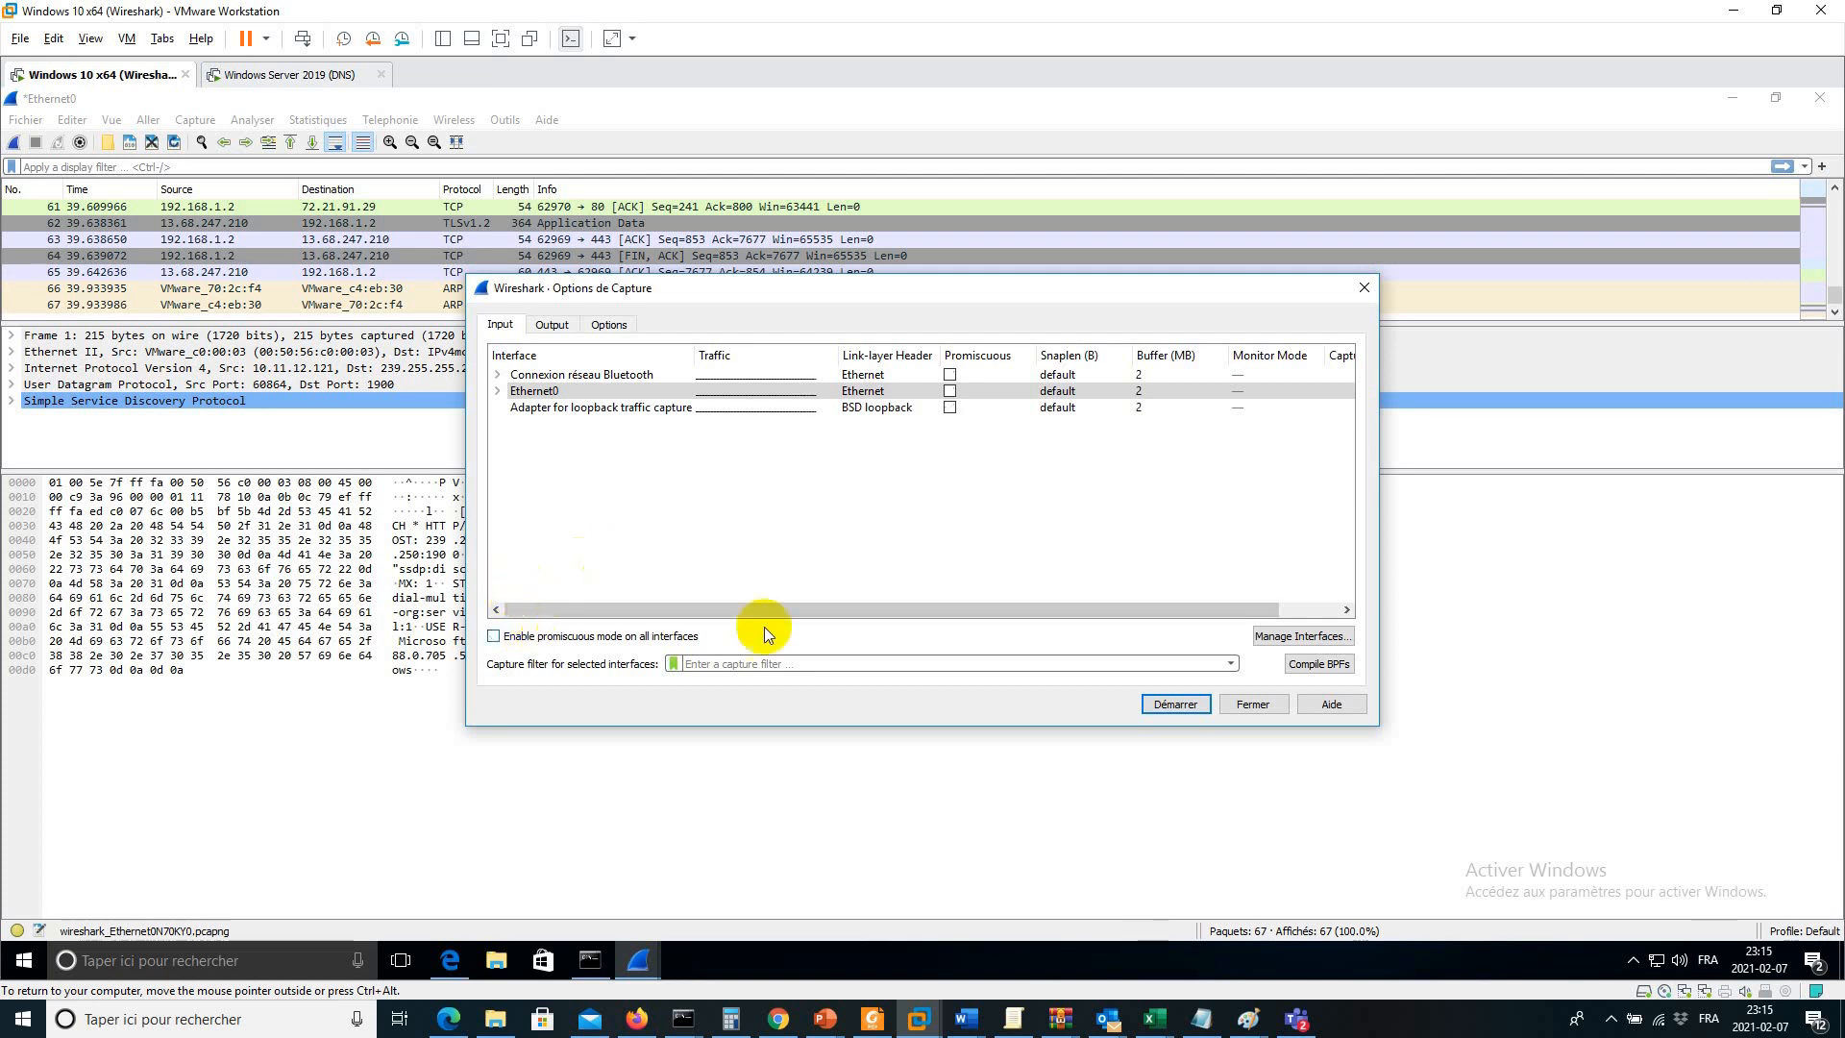
Step: Enable promiscuous mode for Ethernet0 only and start a new capture
click(949, 391)
click(1176, 704)
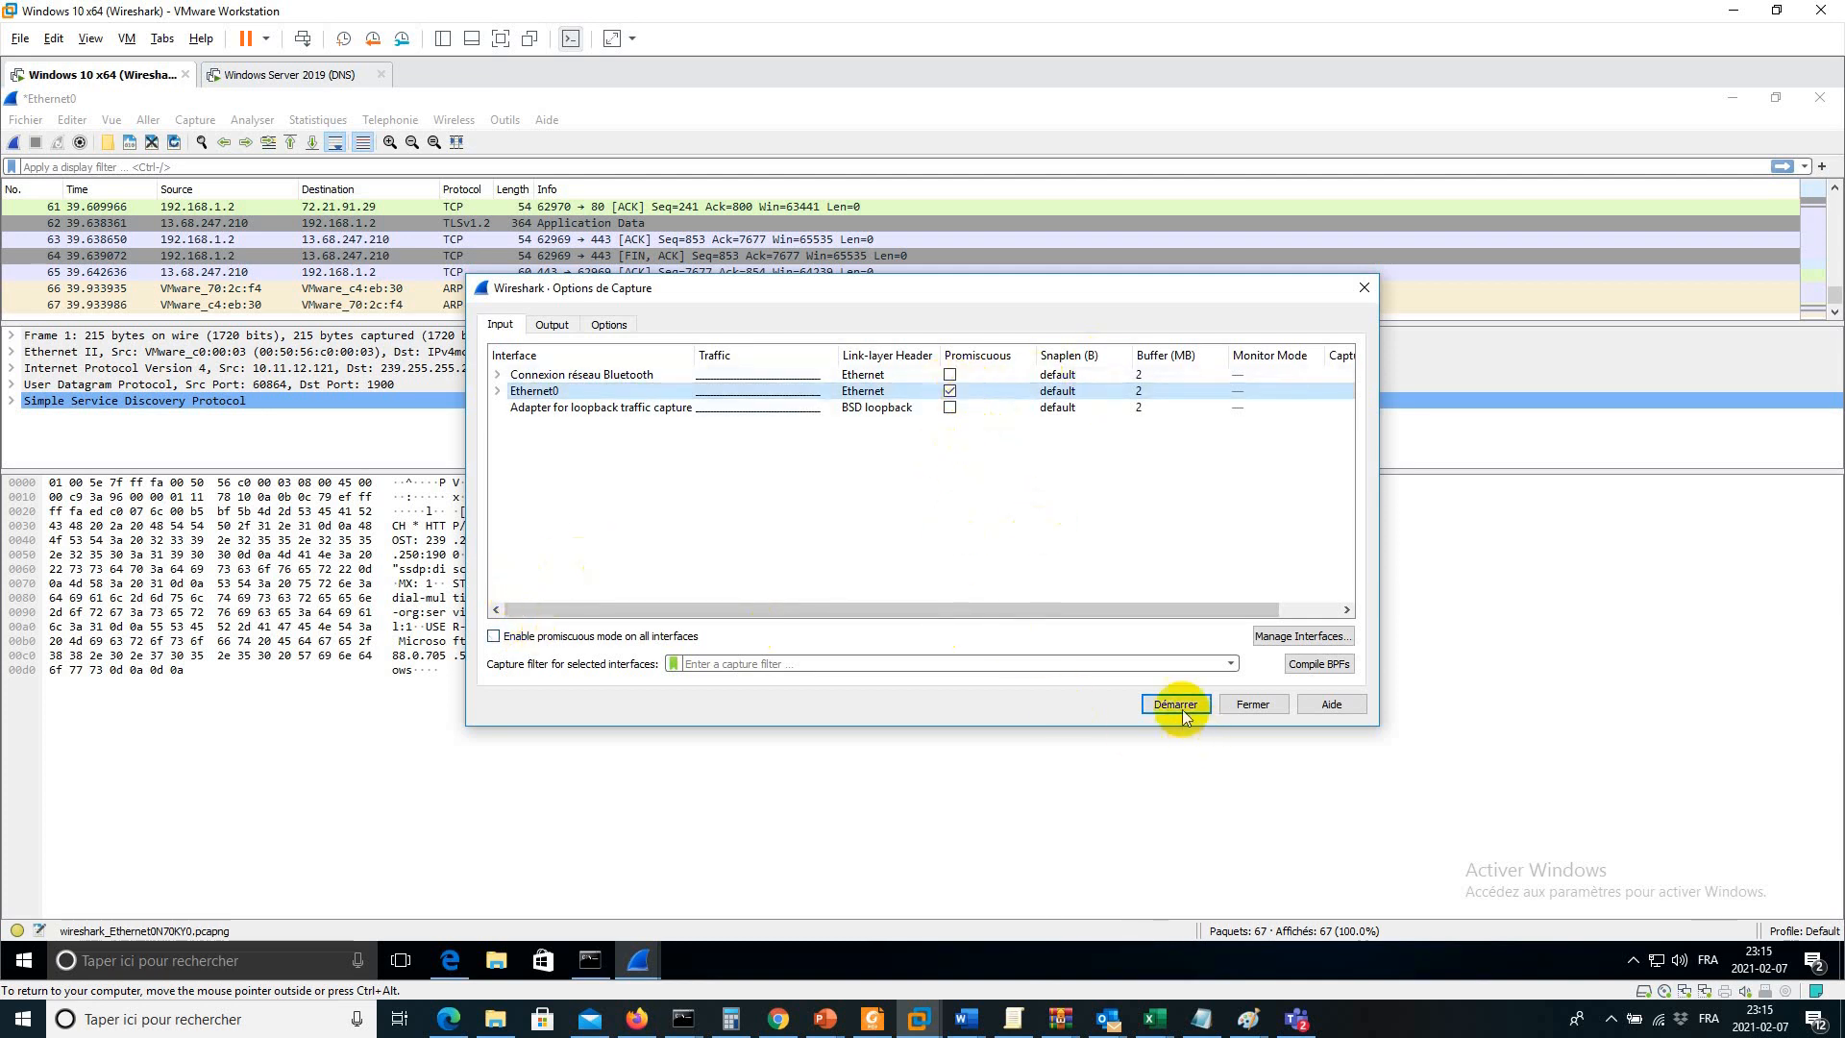
click(1004, 554)
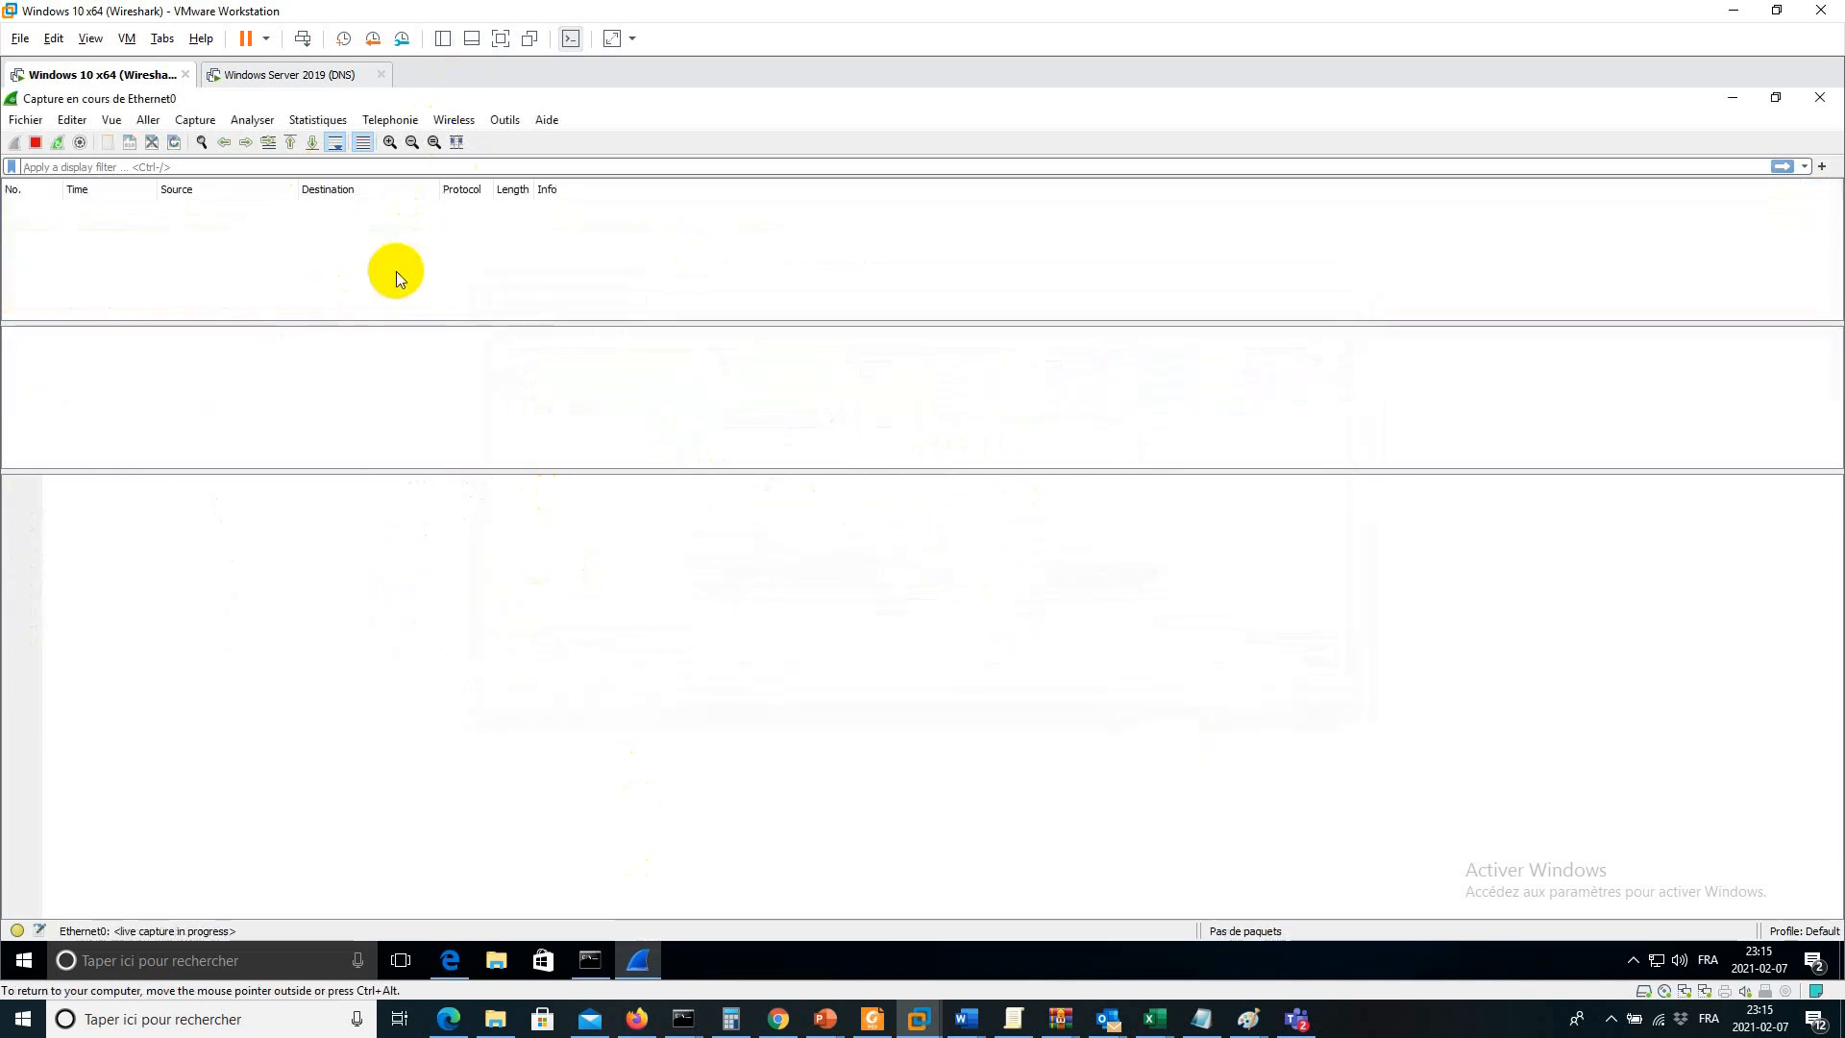
Step: Ping 192.168.1.1 from the Windows 10 machine's command prompt during the capture, moving its window away from the packet list
click(592, 961)
drag(556, 146, 1169, 227)
key(Return)
key(Return)
key(Return)
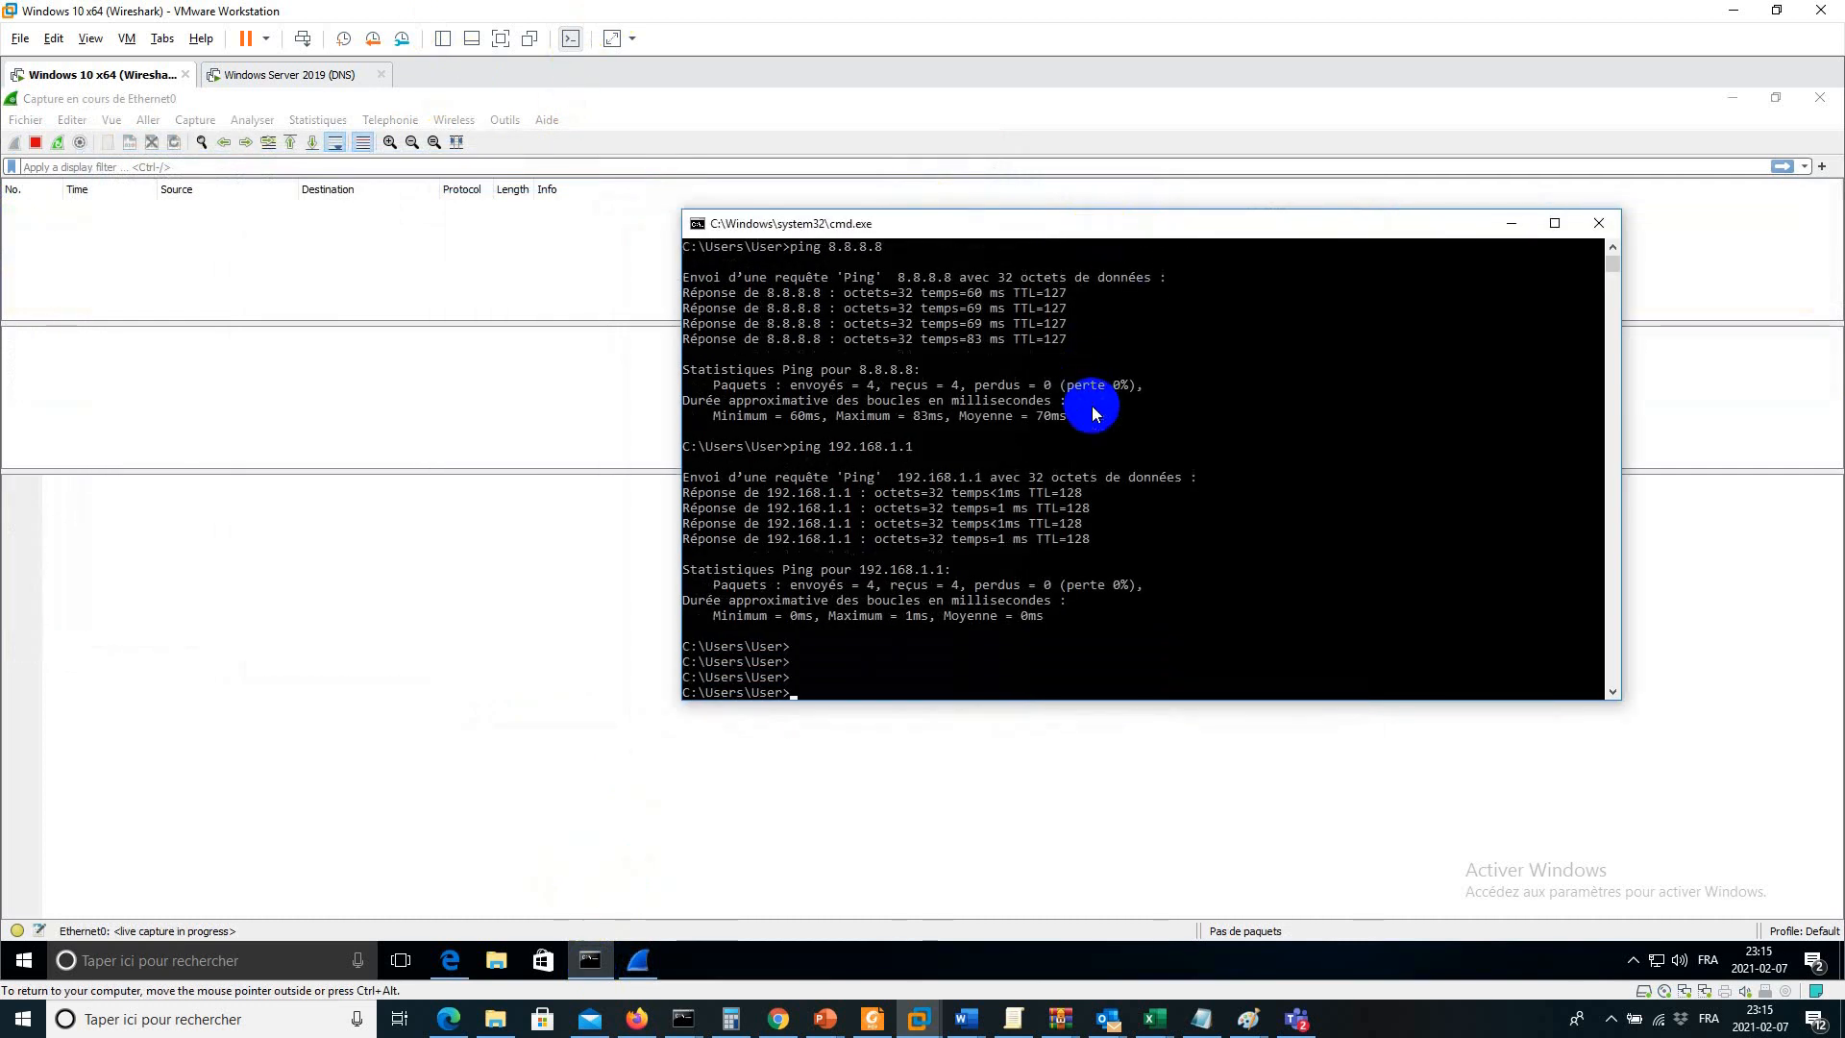
text(ping 192.168.1.1)
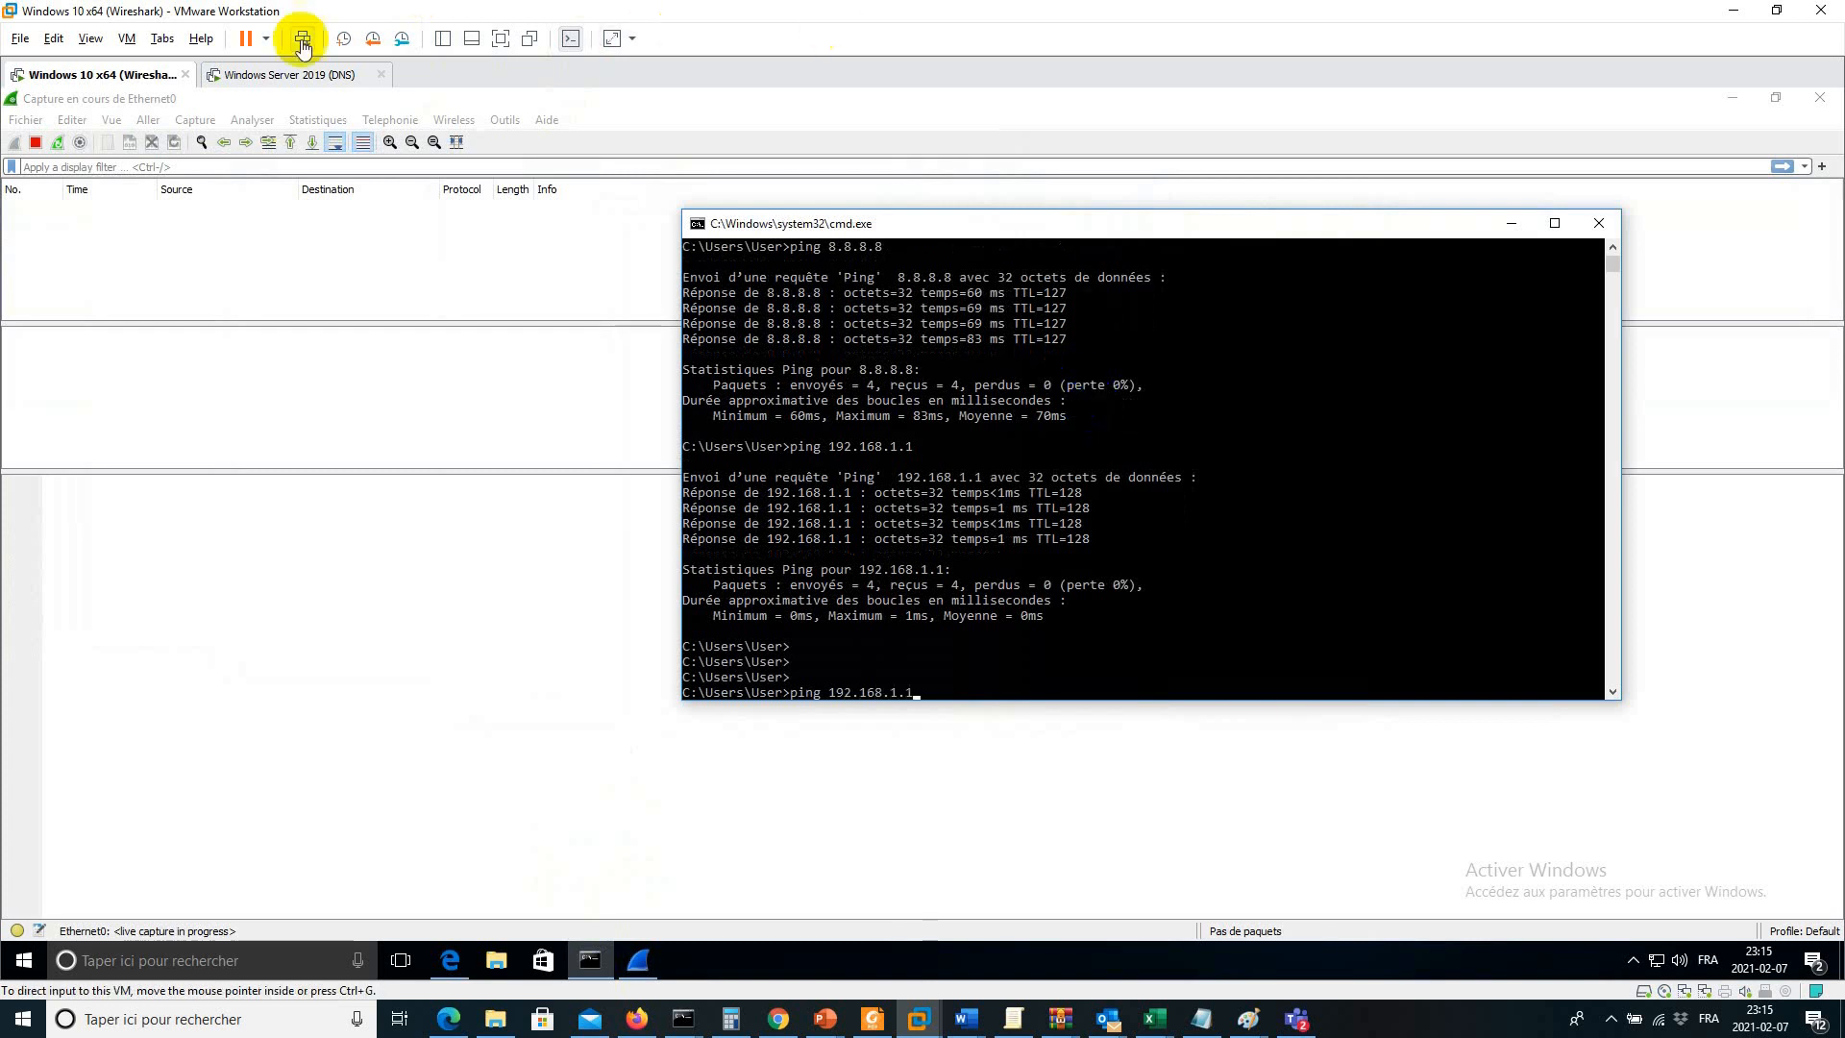
click(288, 77)
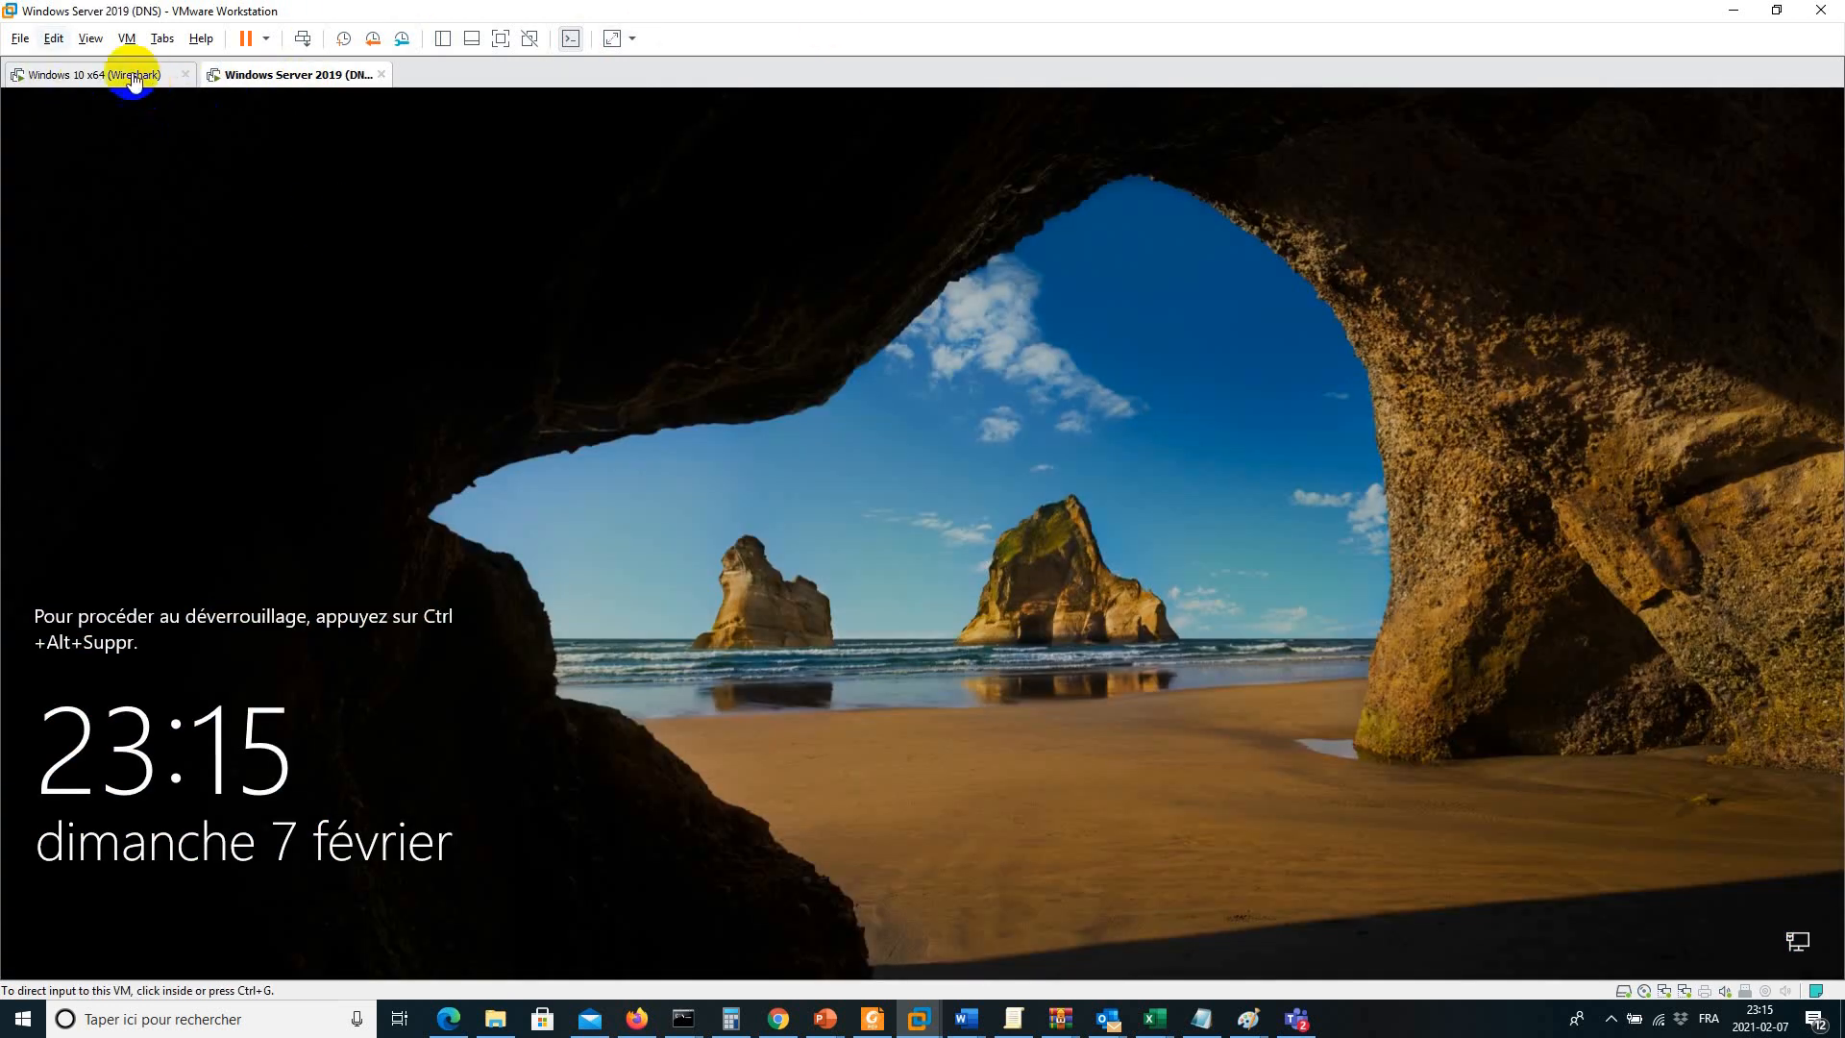
click(135, 74)
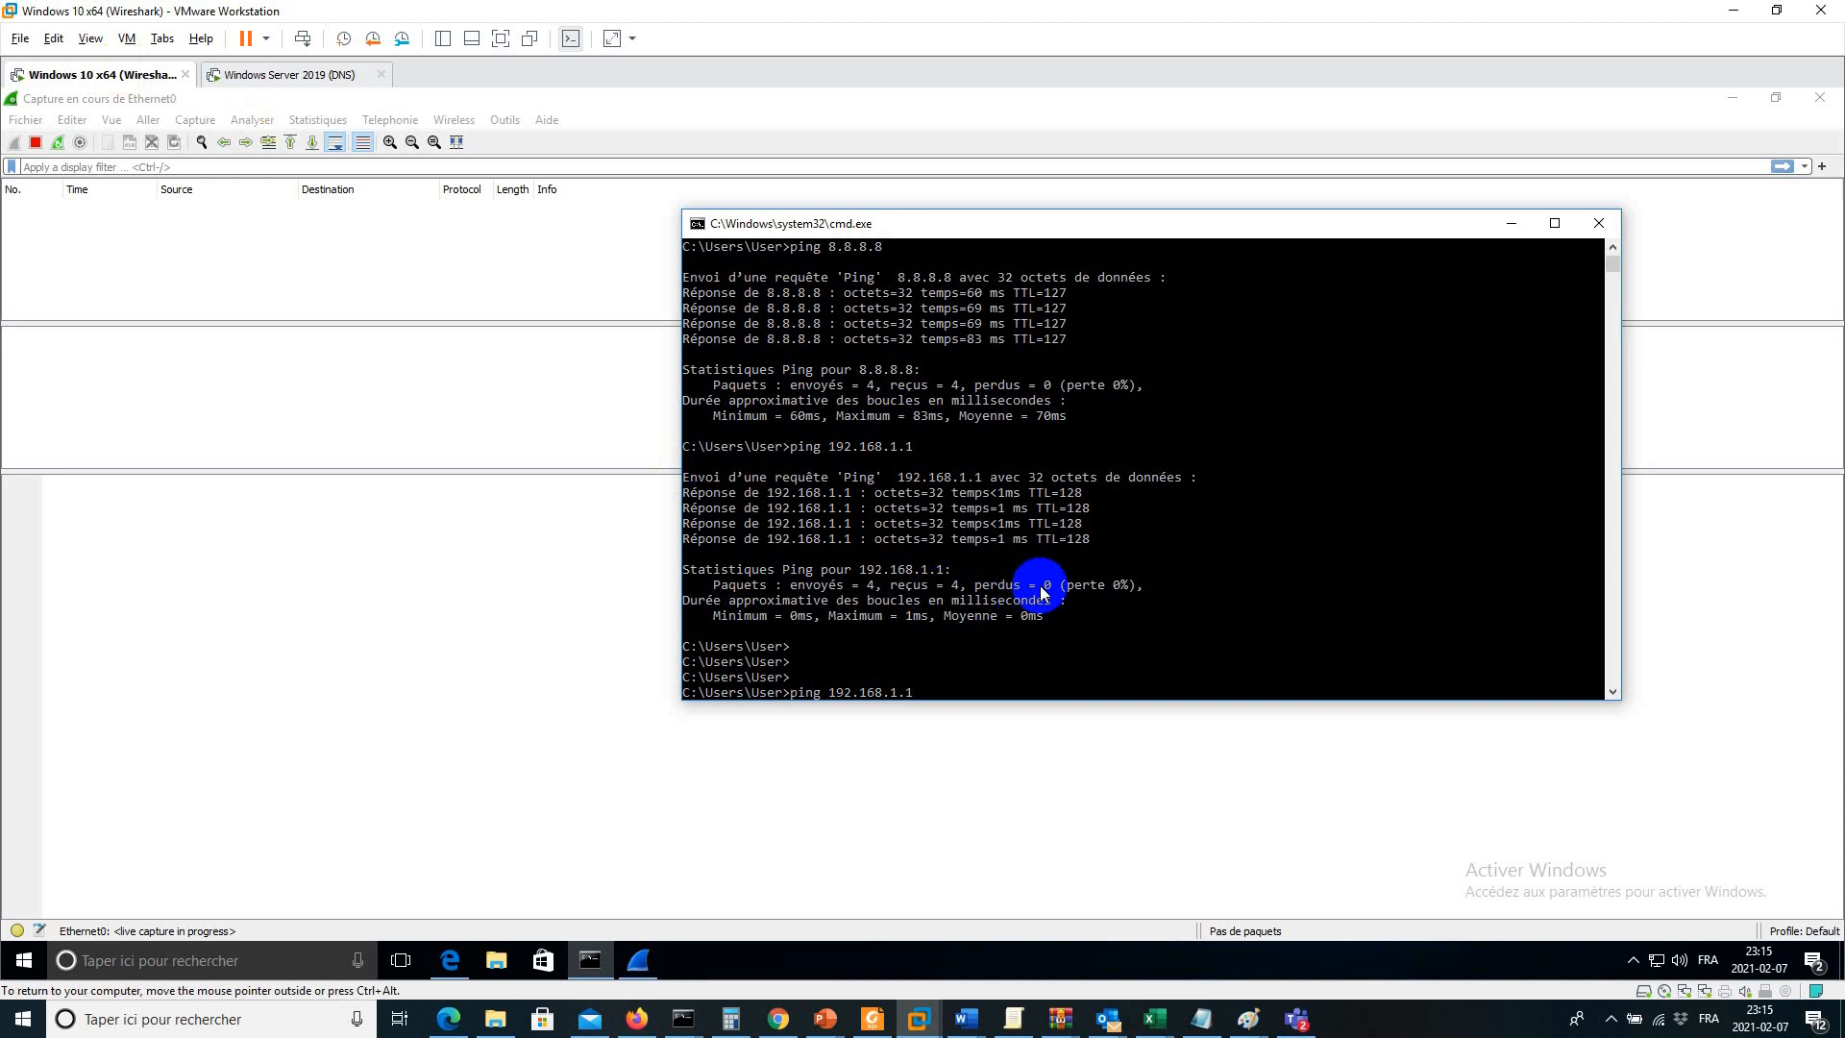
key(Return)
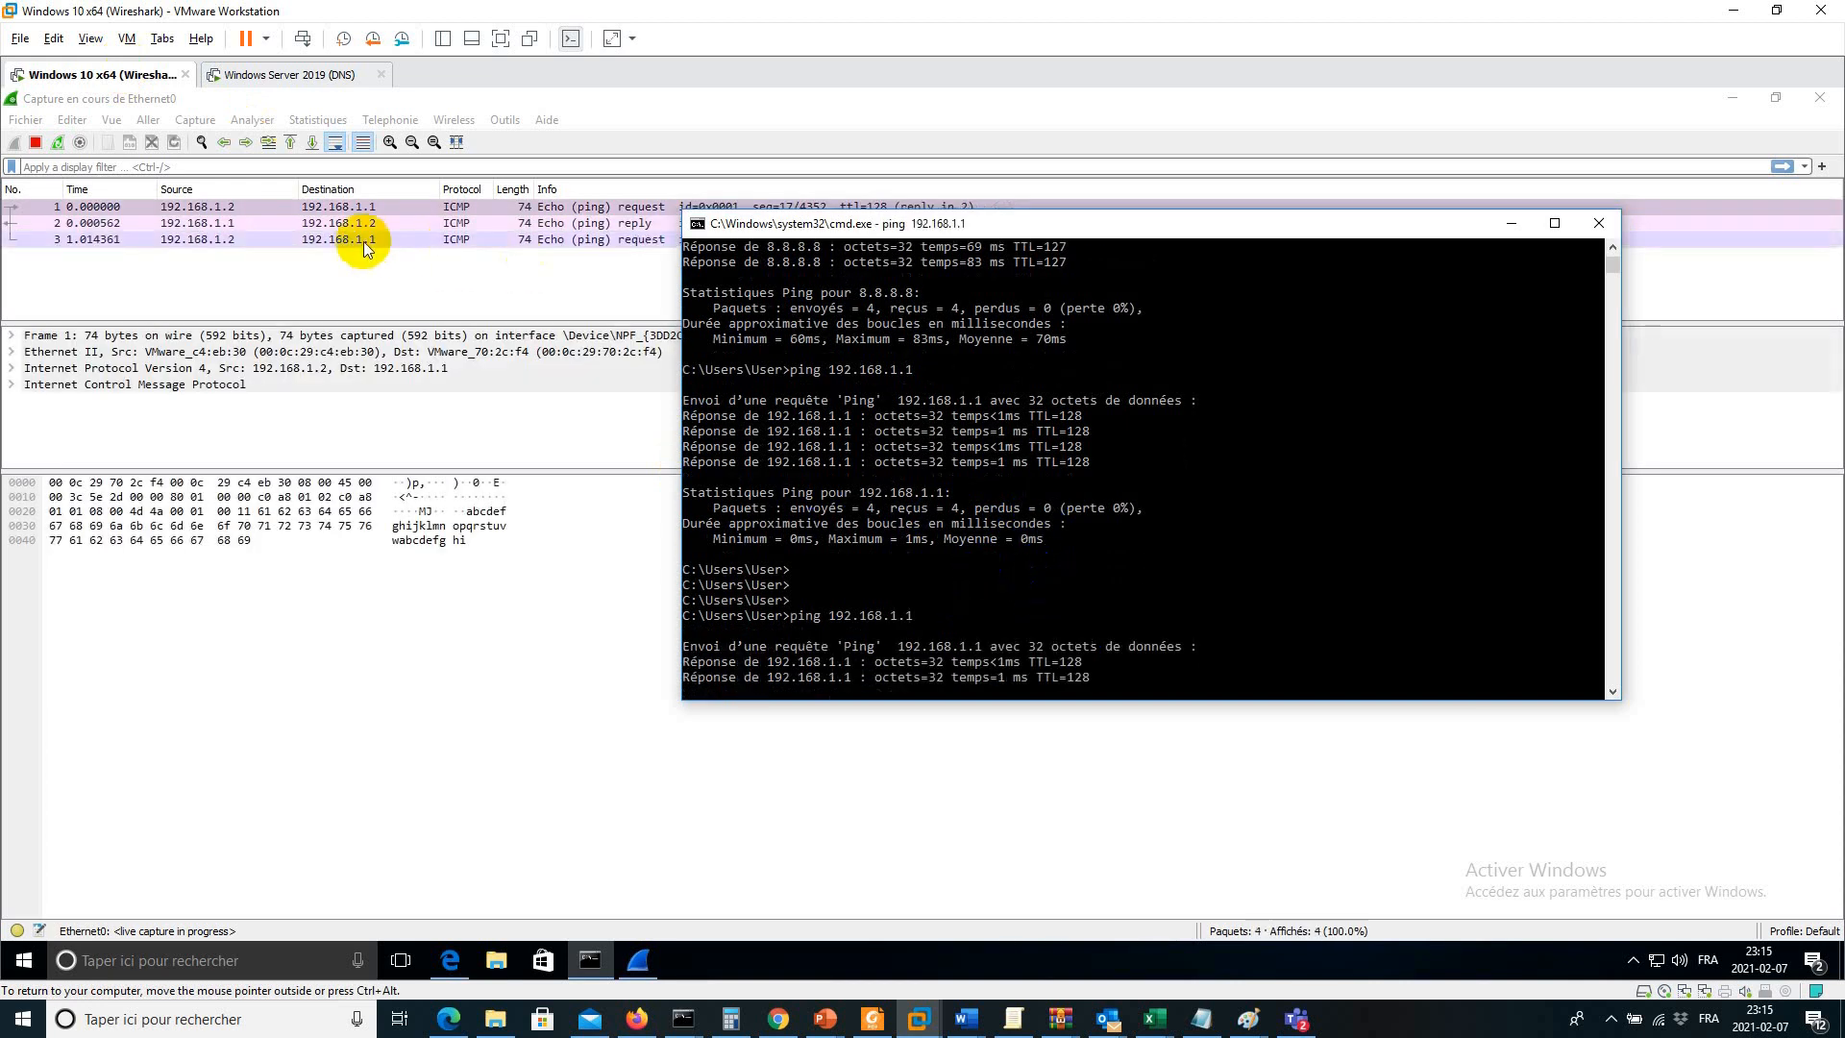
drag(856, 224, 1113, 441)
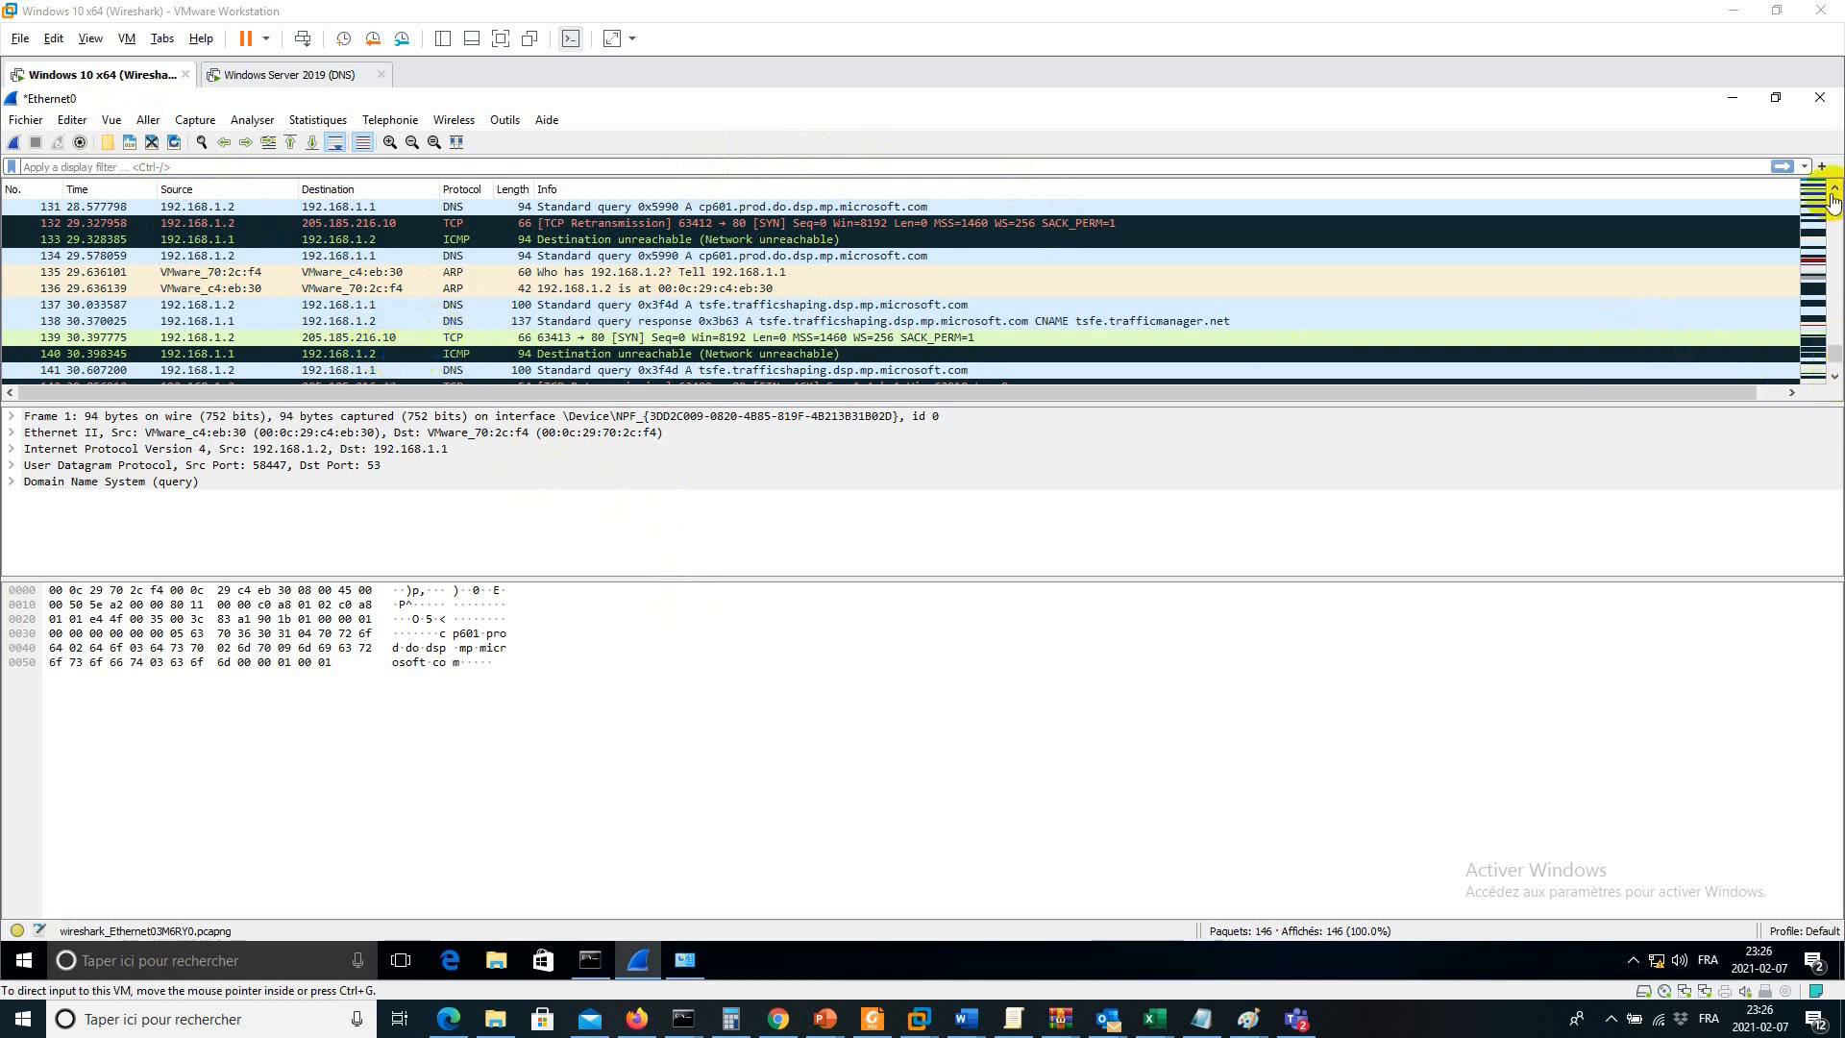
Step: Open the coloring rules, examine the TCP SYN/FIN rule's filter and font color, and cancel without changing anything
scroll(1812, 192, up, 3)
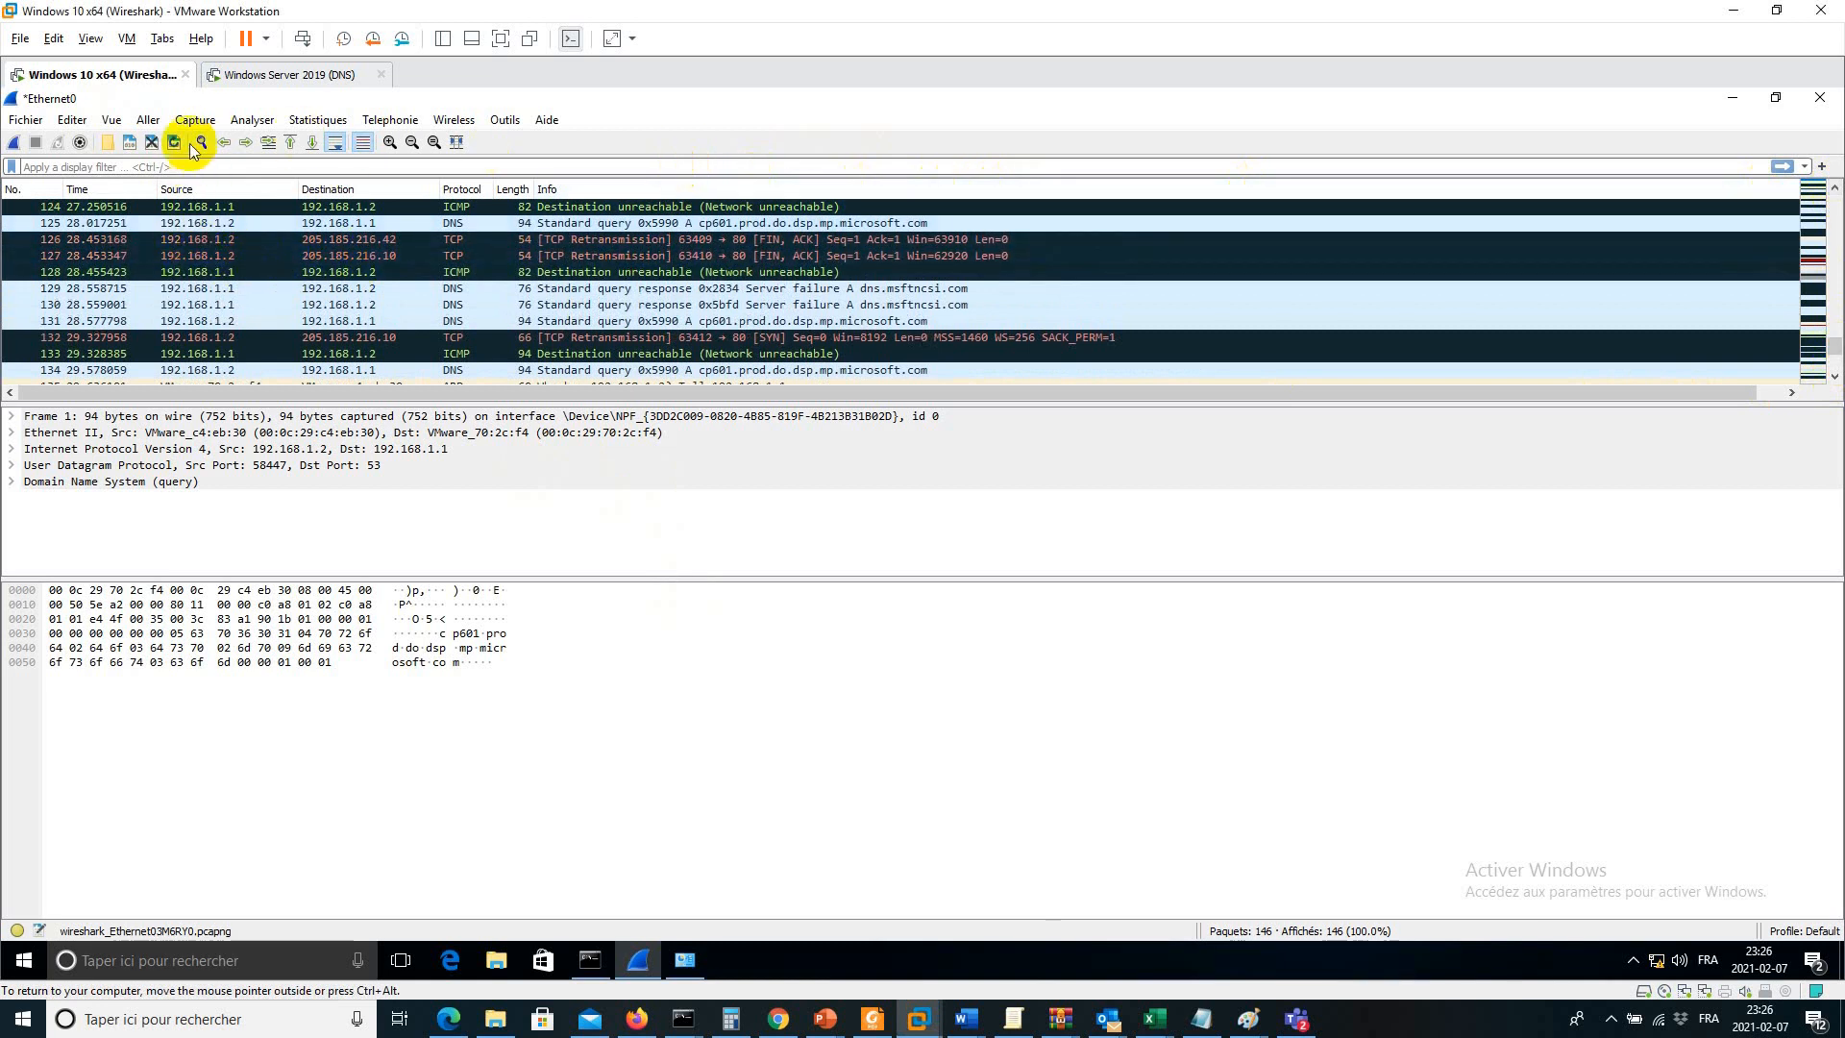
click(119, 117)
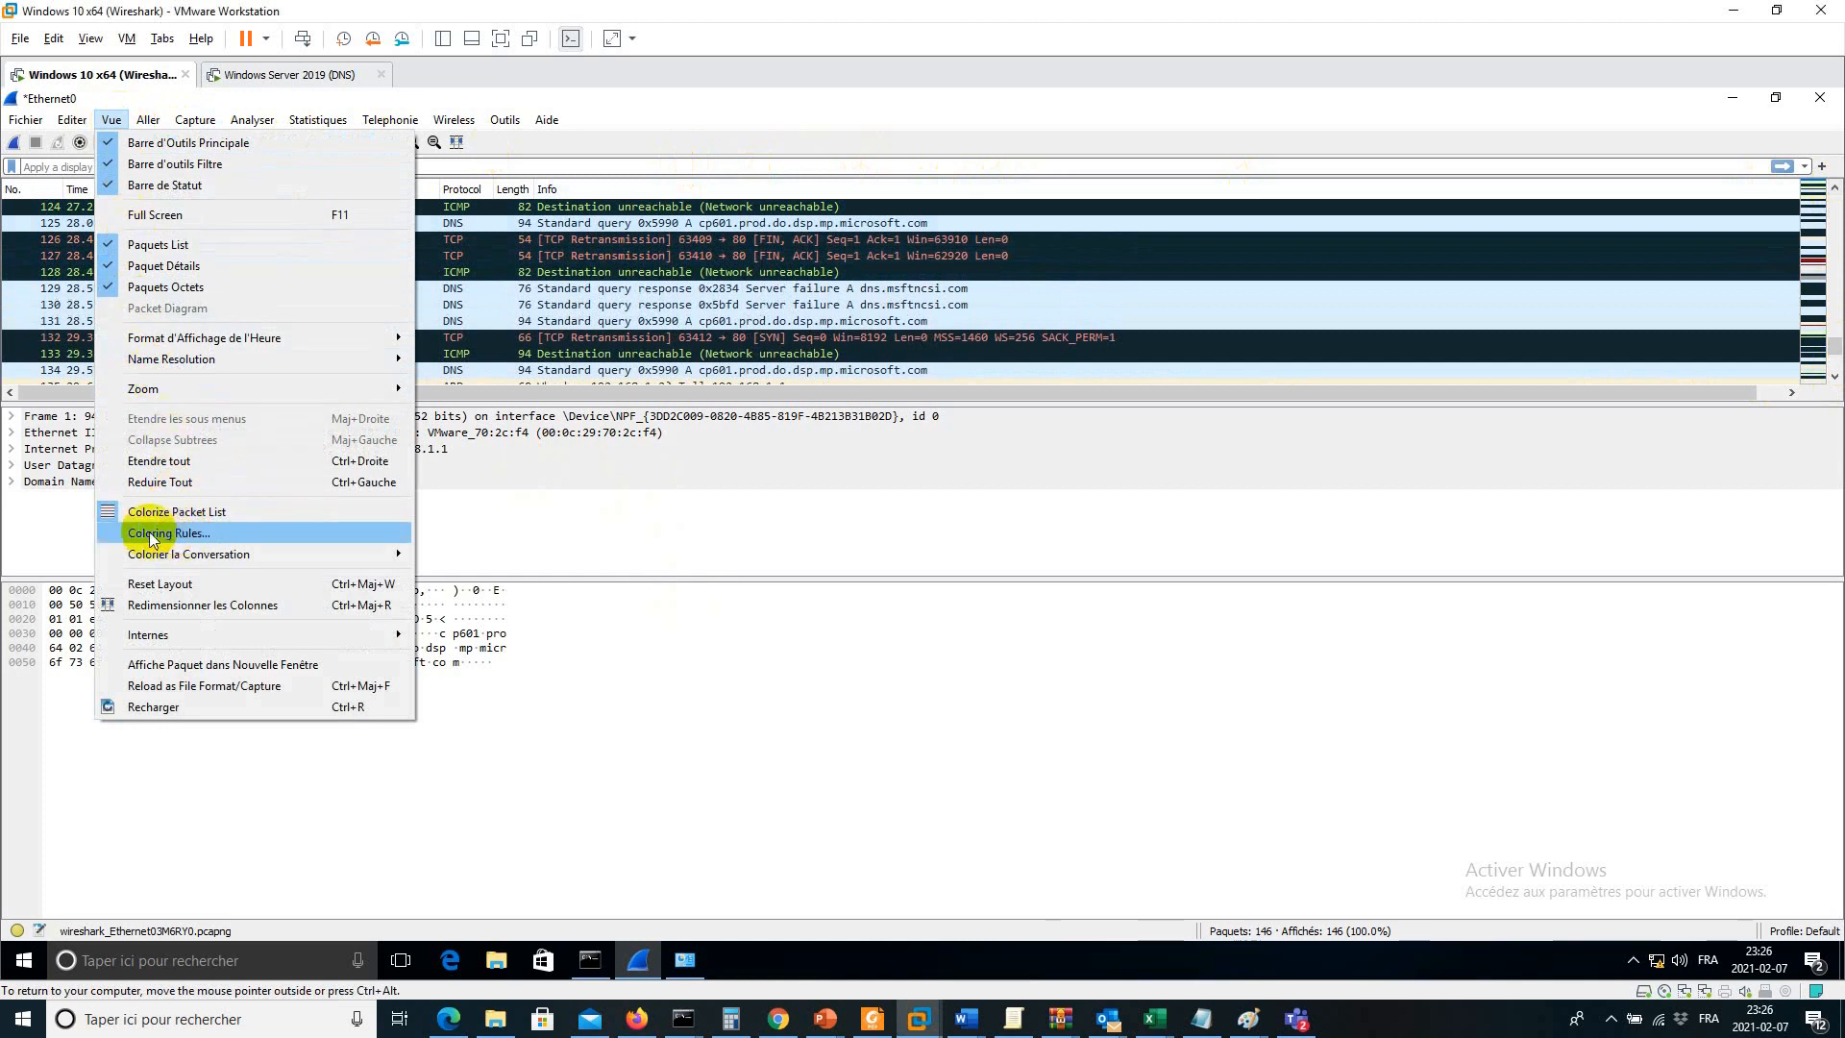
click(217, 536)
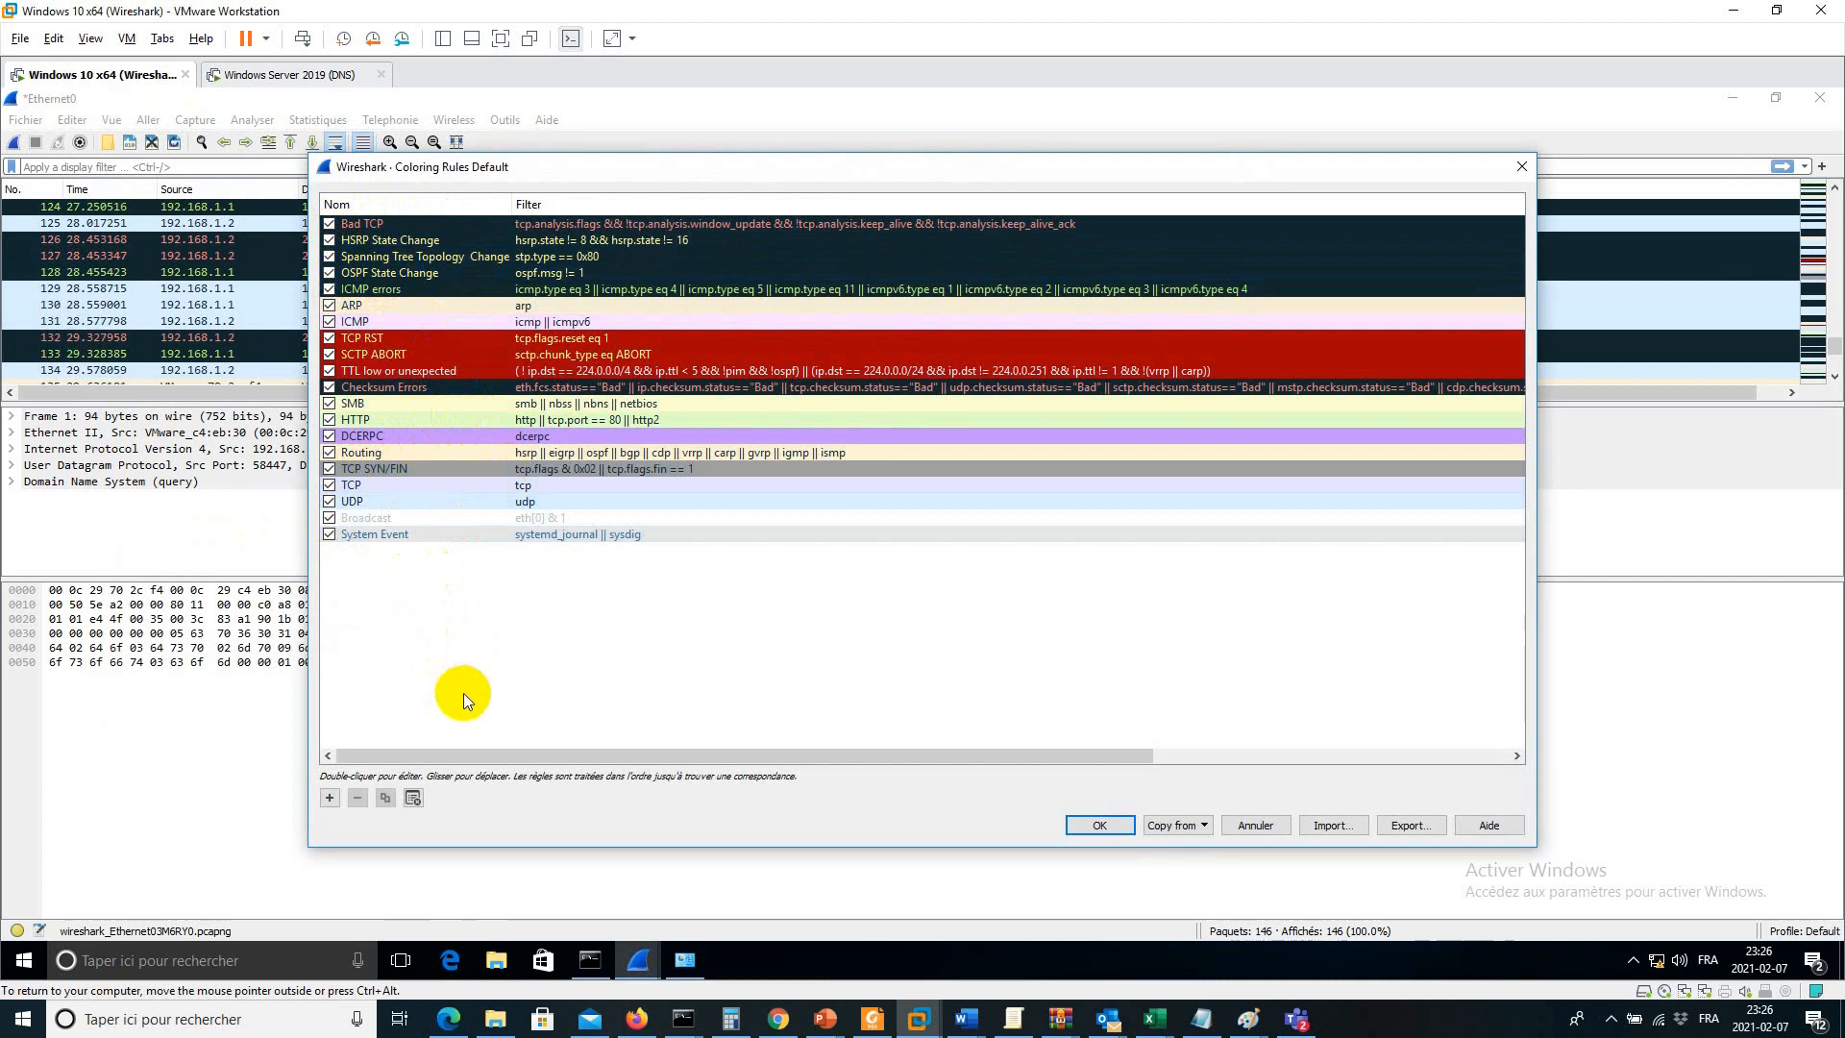
double_click(474, 468)
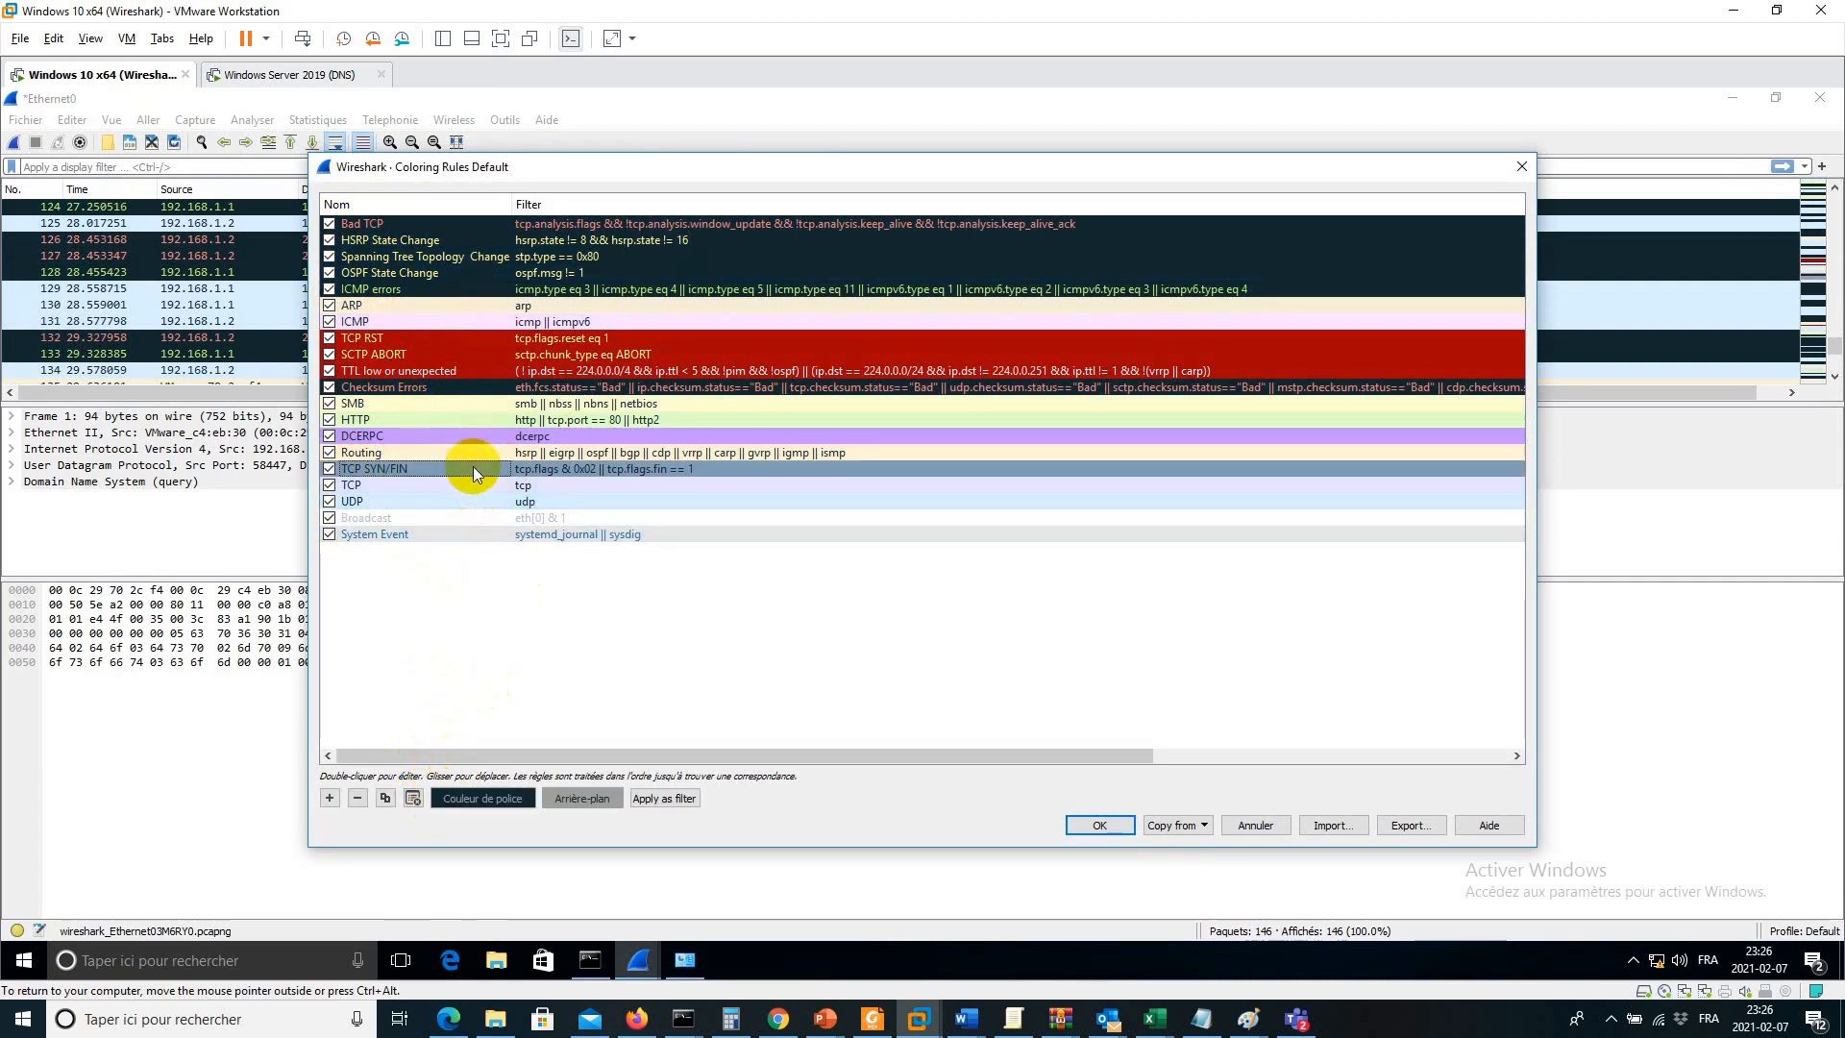
double_click(534, 469)
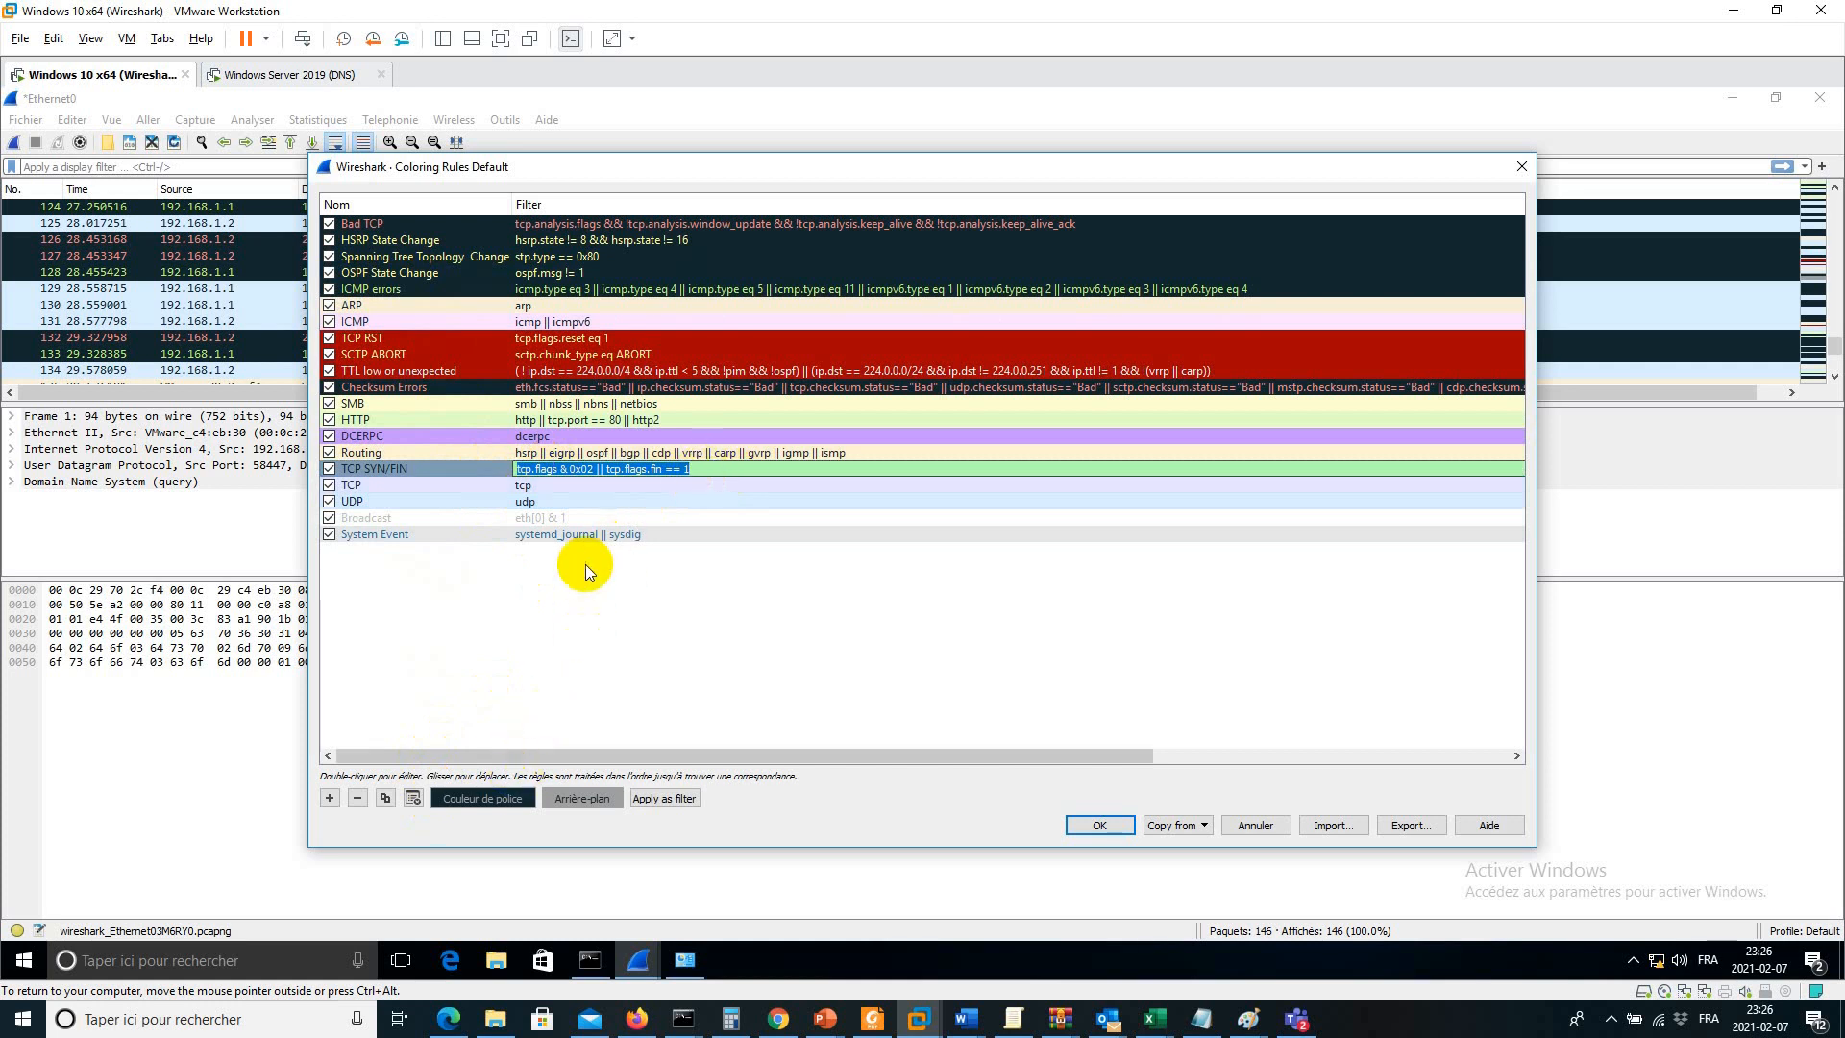
click(507, 798)
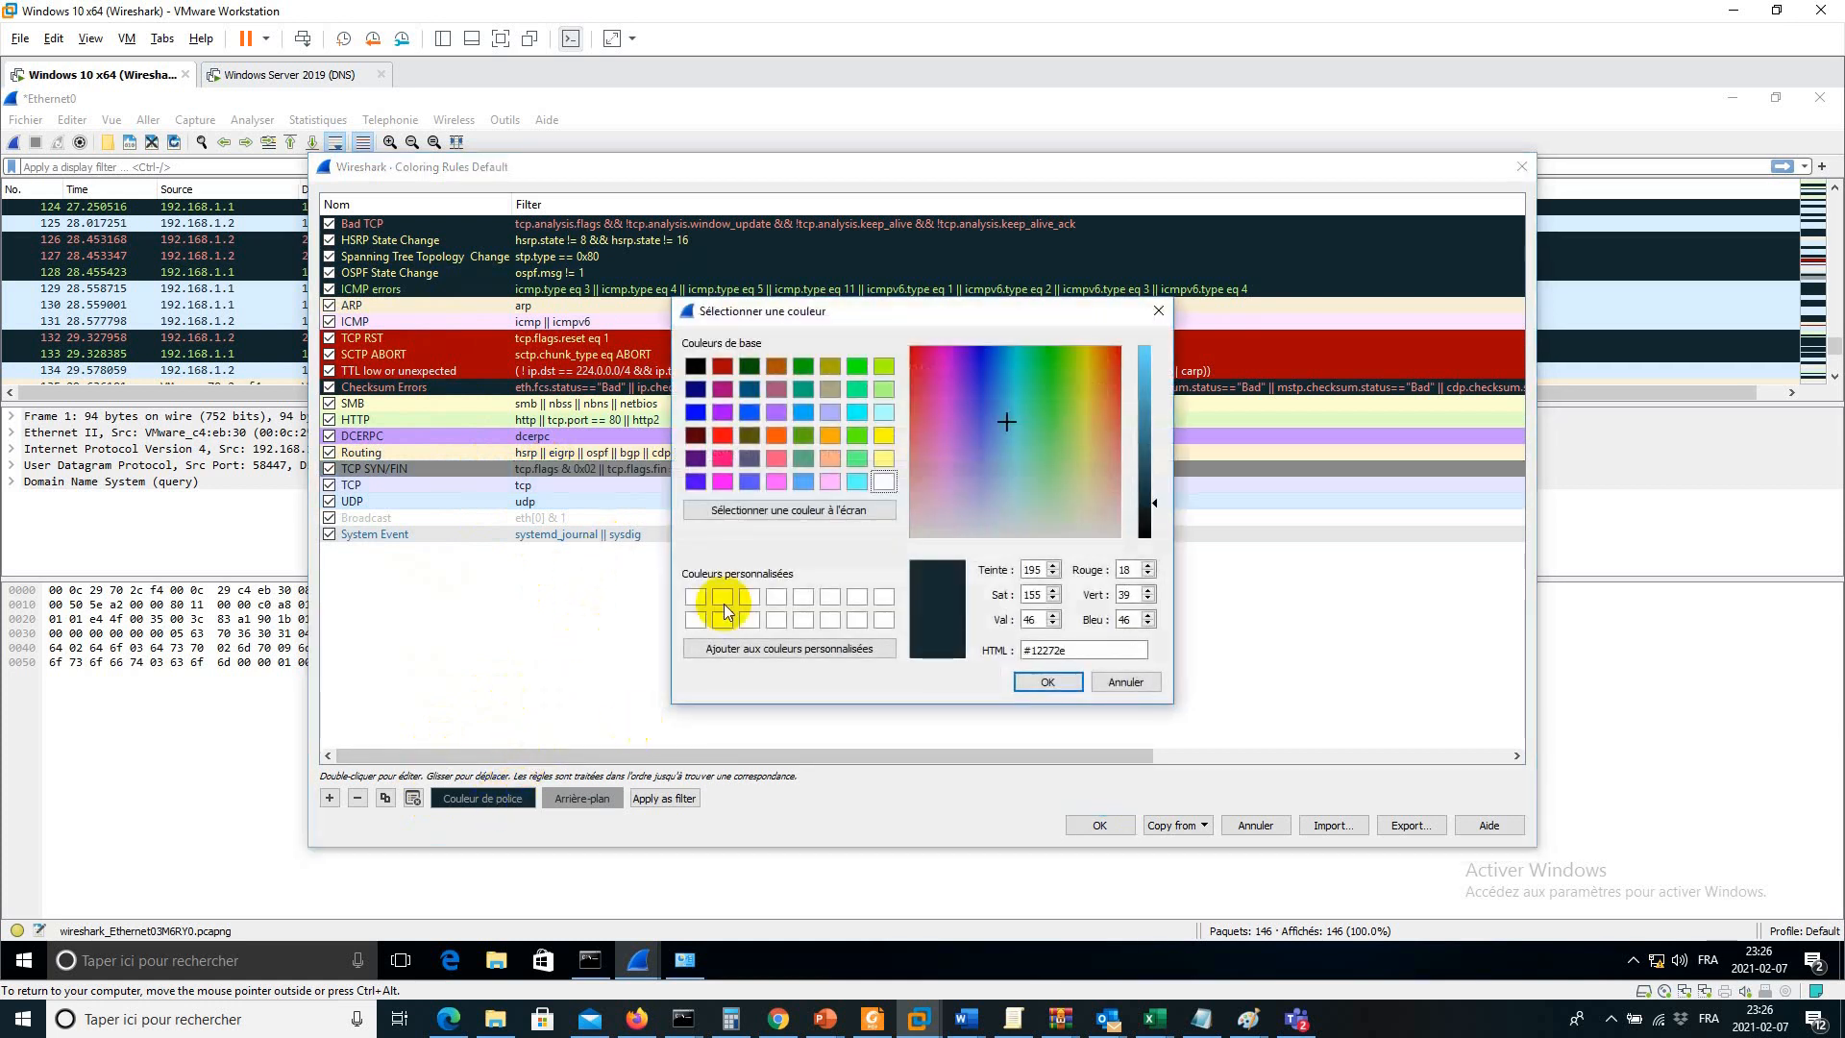
click(1128, 684)
click(1255, 825)
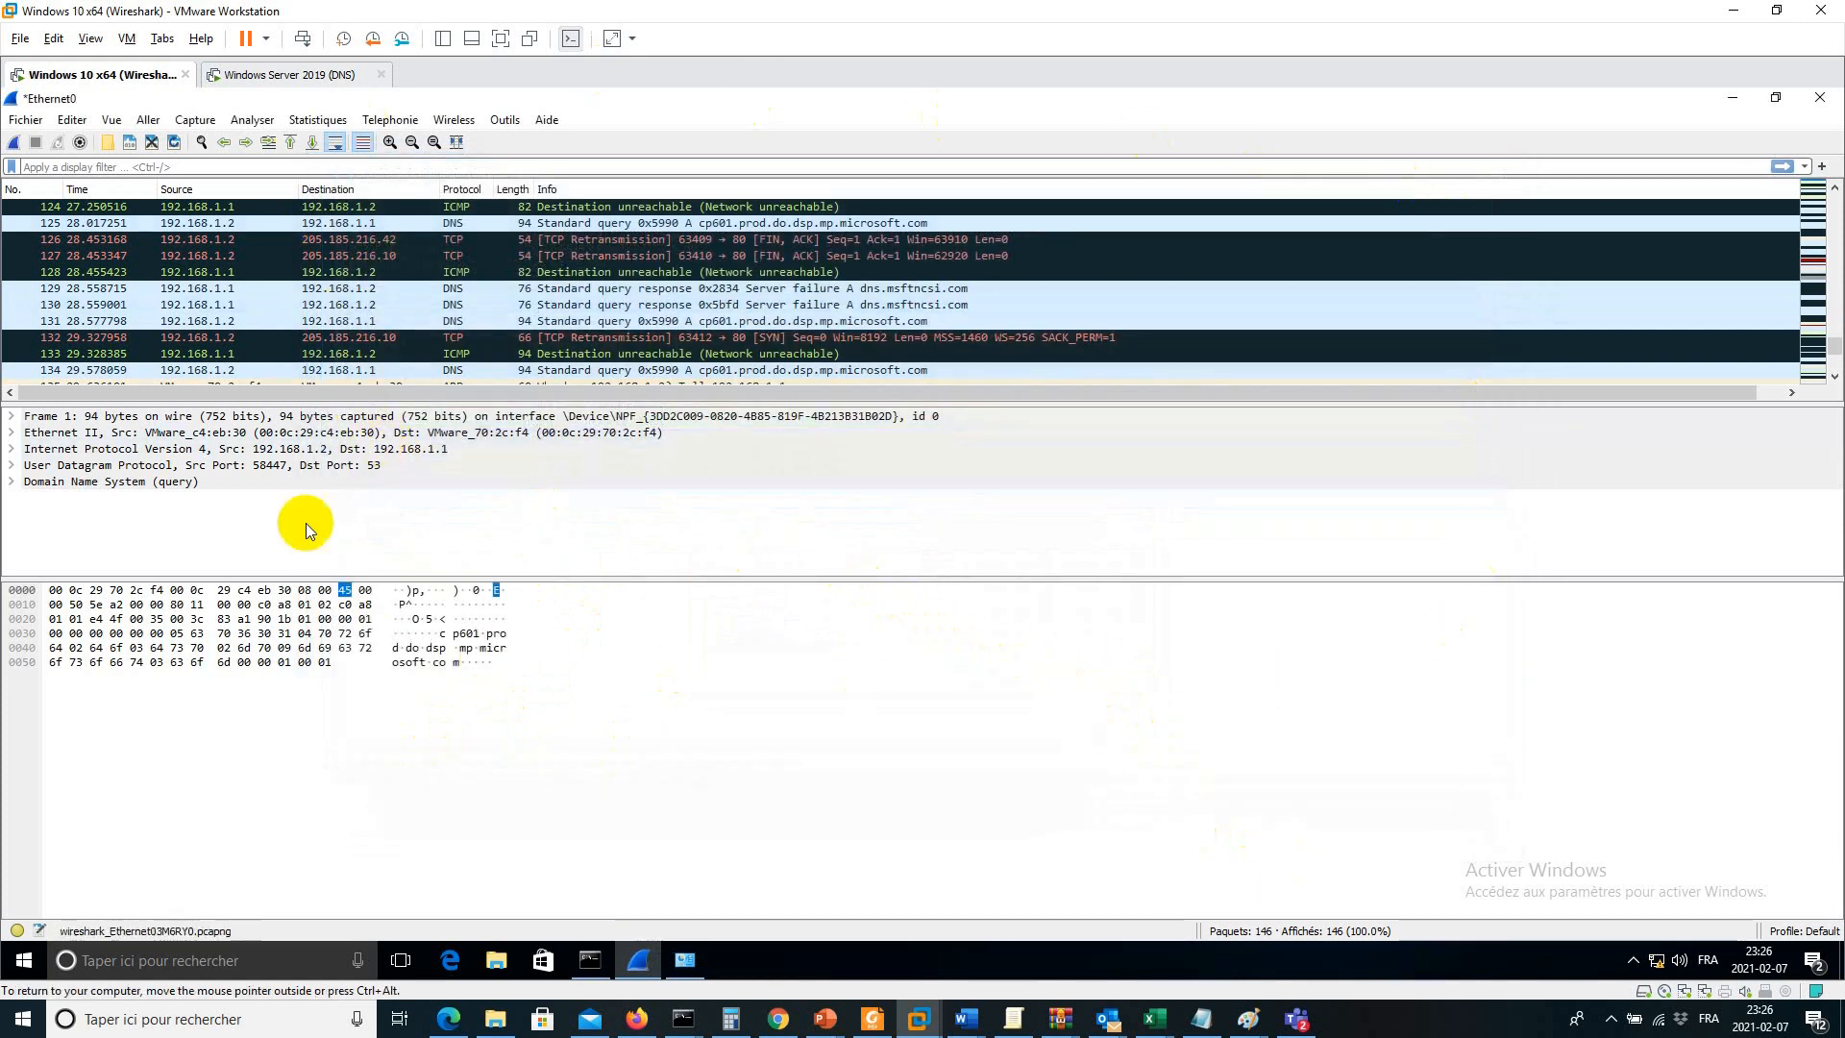
Step: Restore the maximized Wireshark window to its smaller size
click(1773, 99)
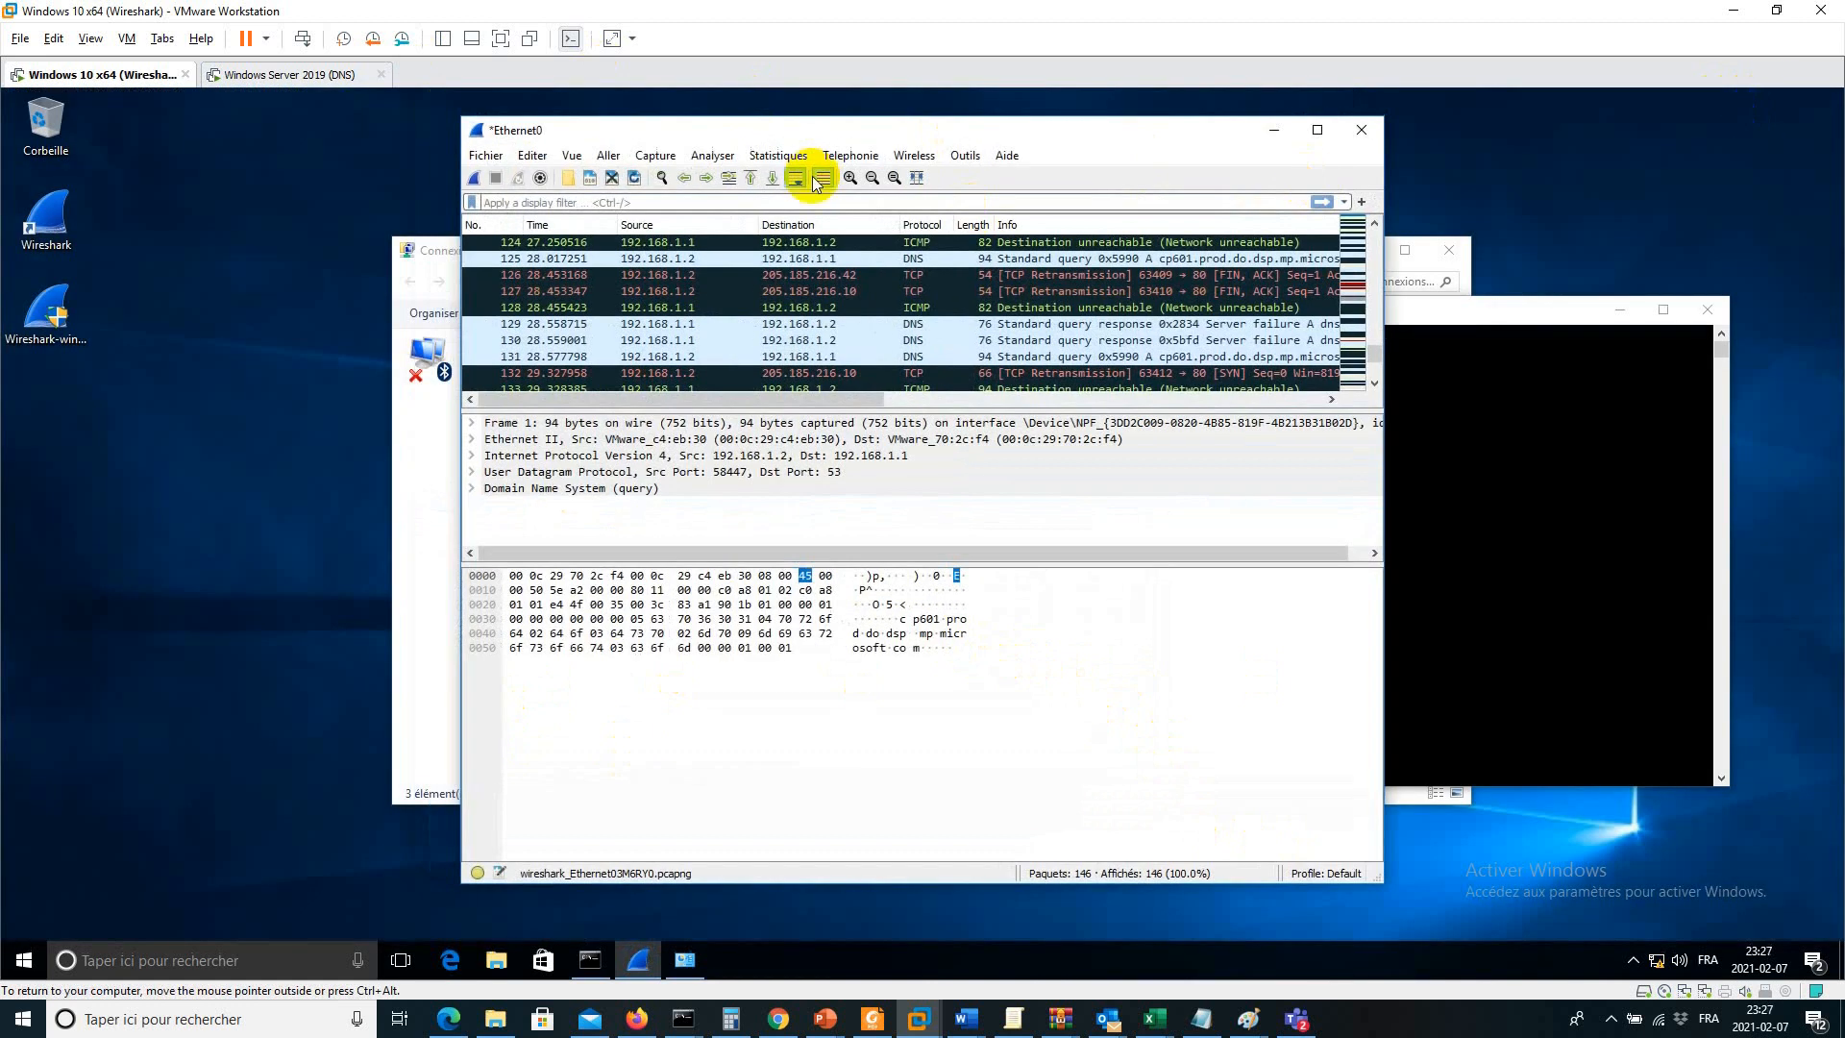
Step: Move the Wireshark window clear of the command prompt and compare ARP packets 144 and 145 with DNS packet 146 at the end of the list
drag(619, 133, 572, 129)
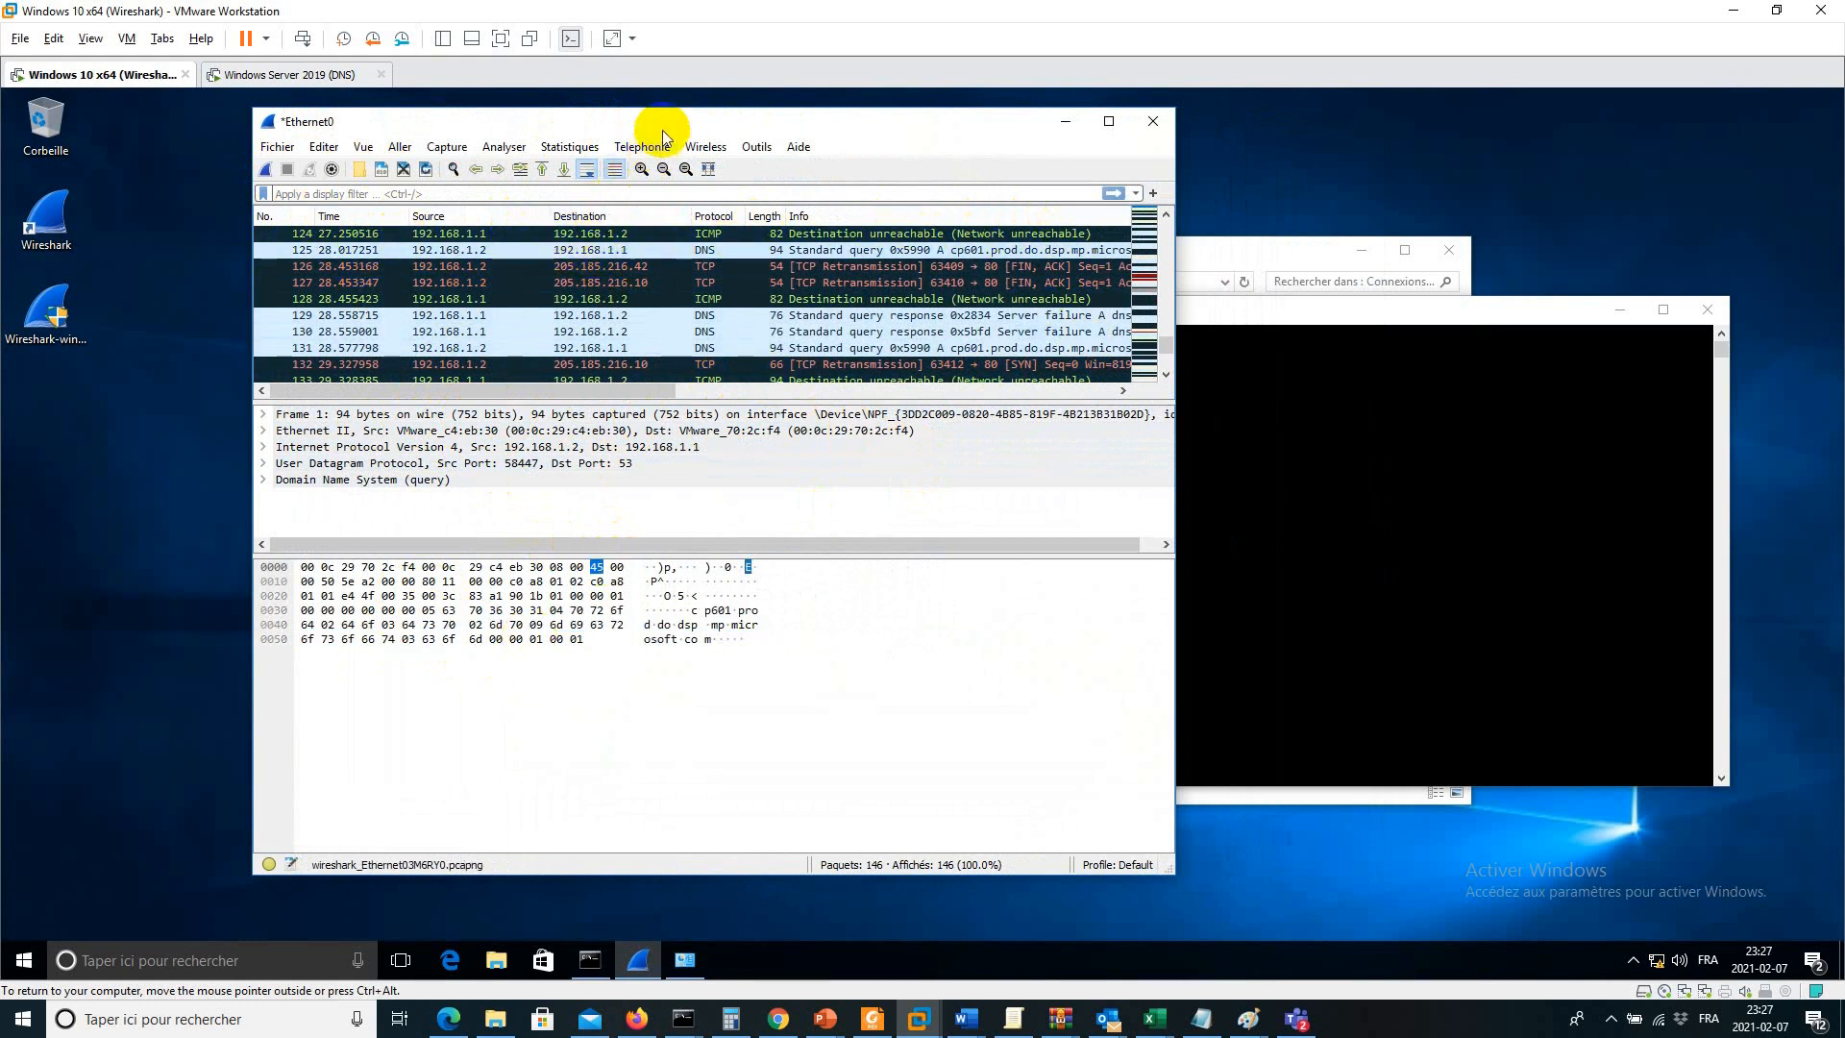
drag(661, 122, 562, 130)
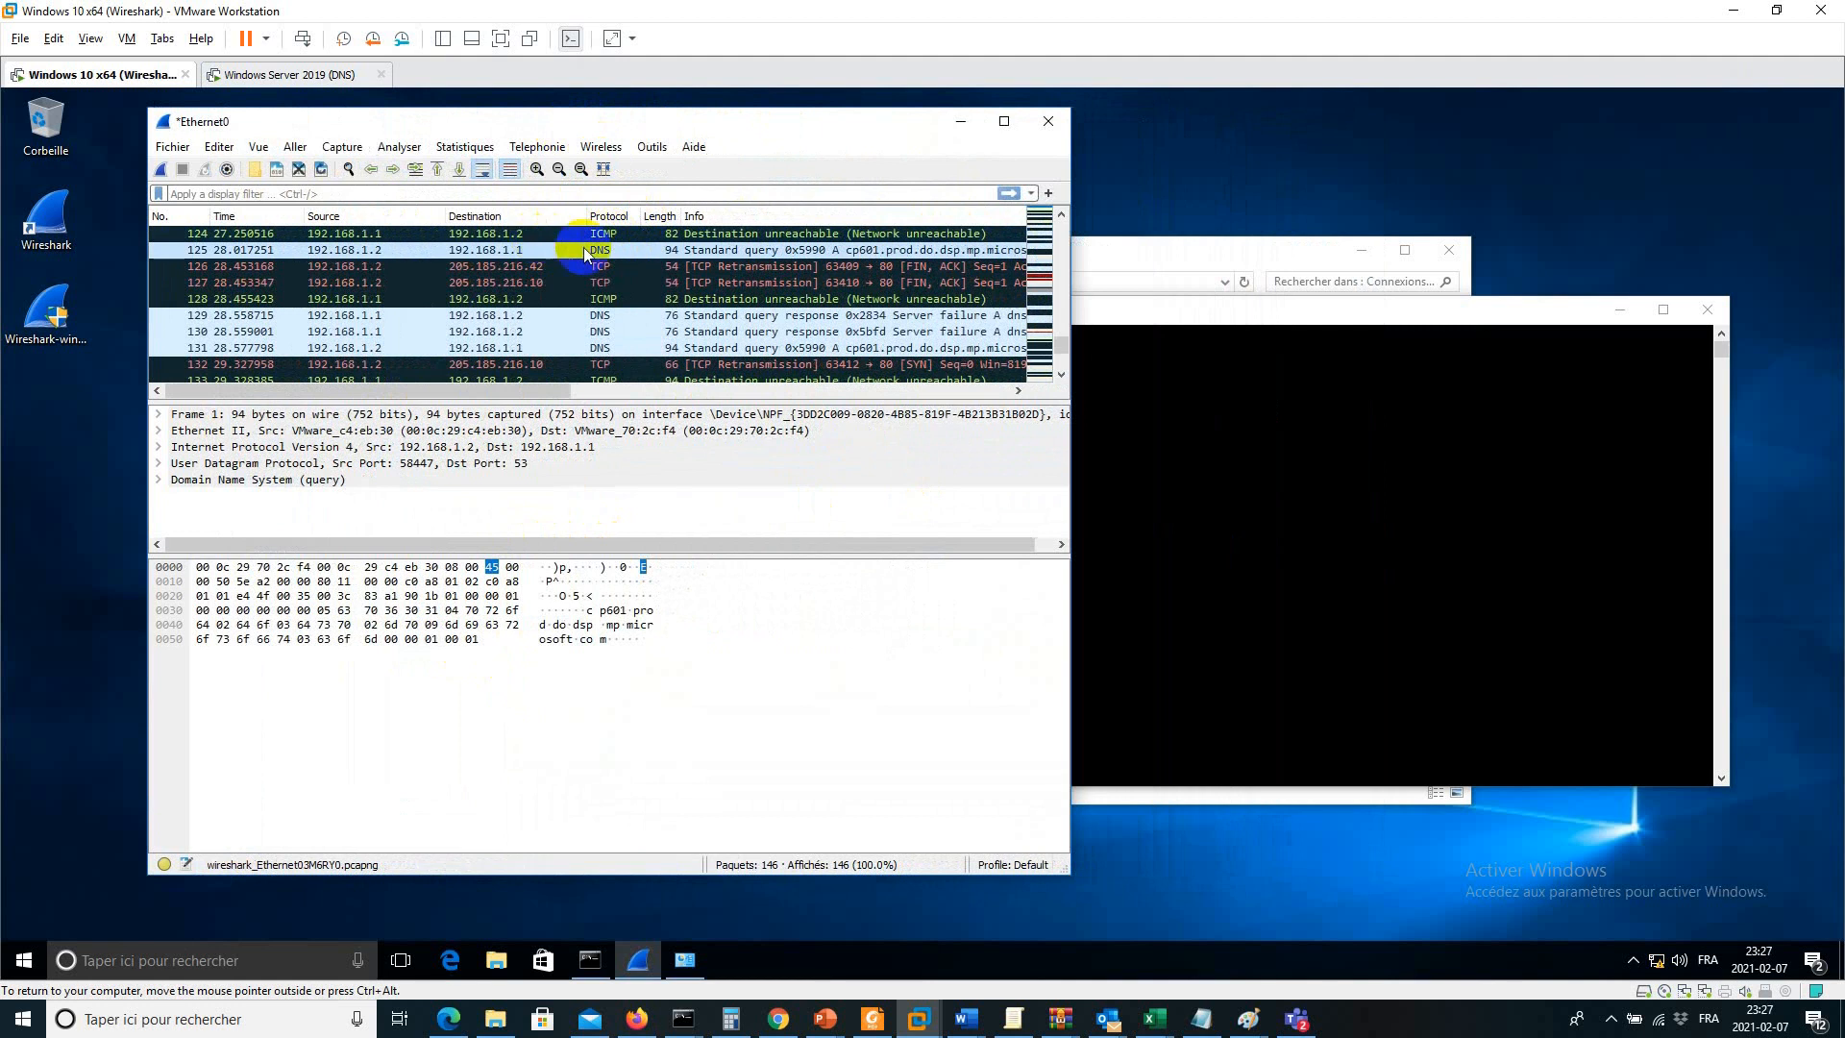
scroll(1060, 352, down, 2)
scroll(1060, 352, down, 3)
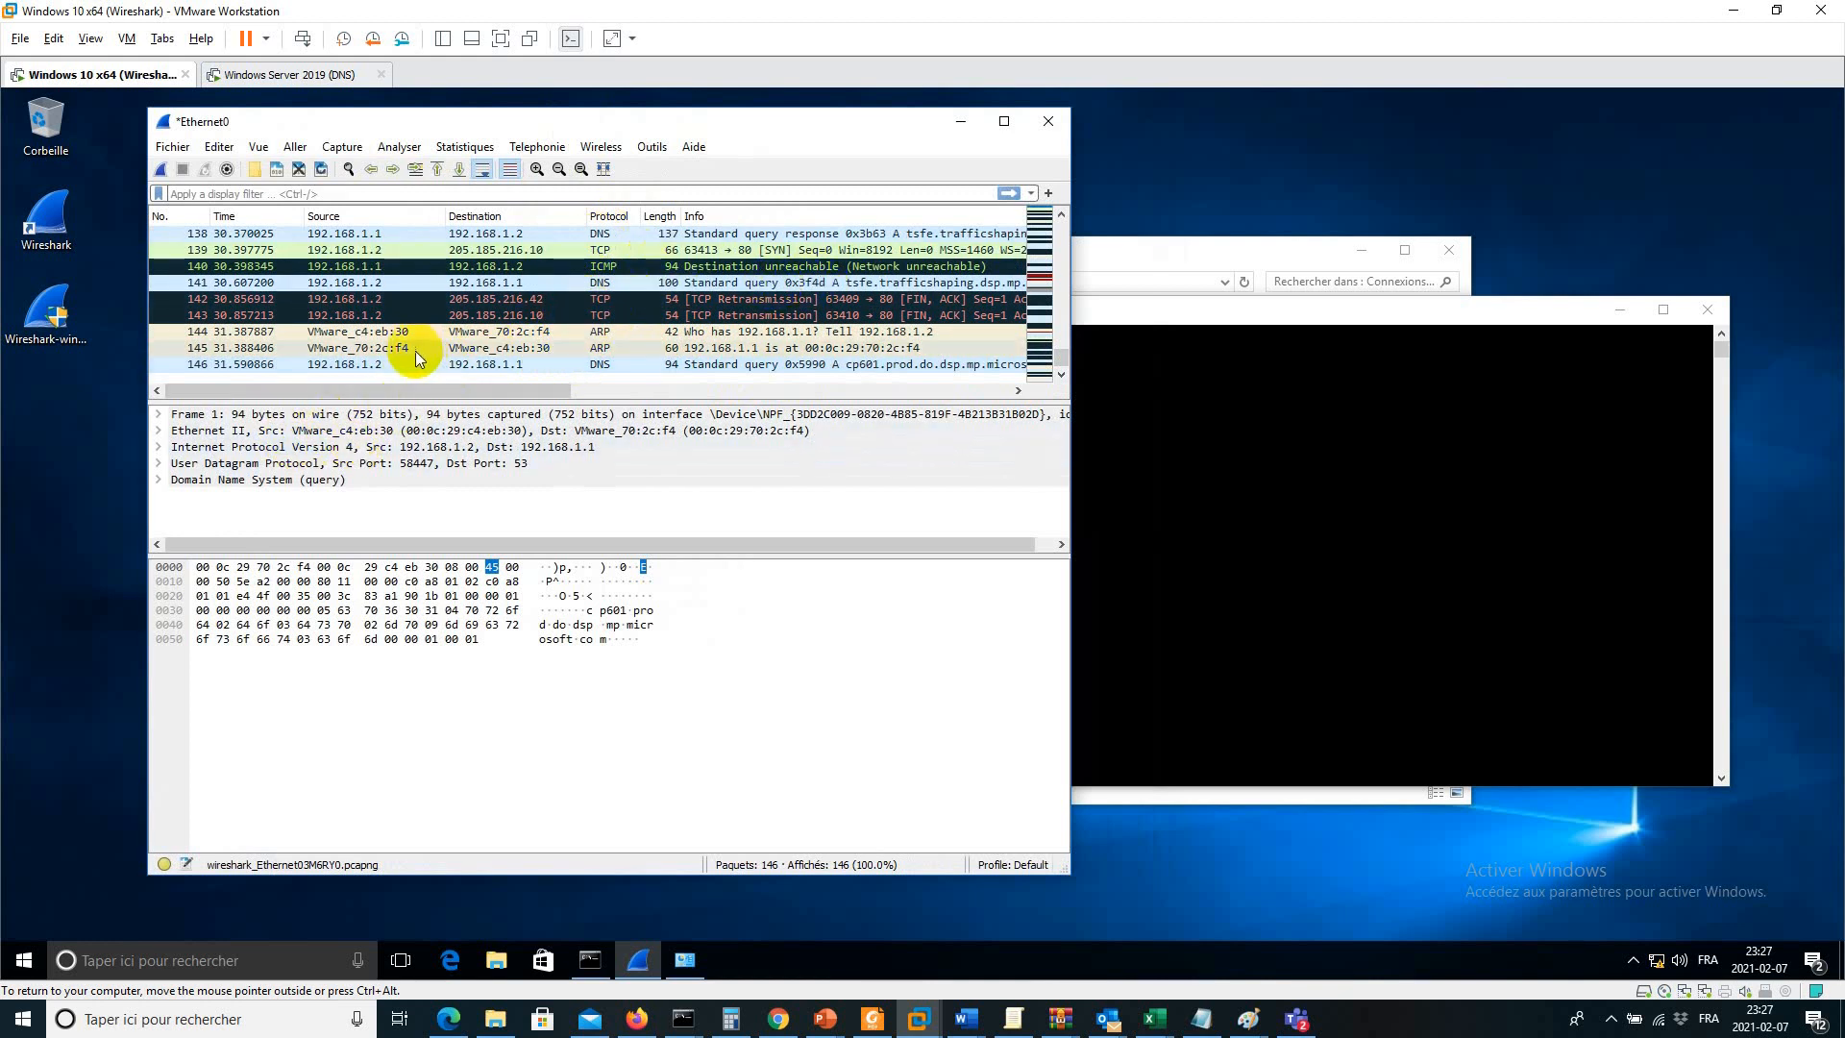
click(399, 348)
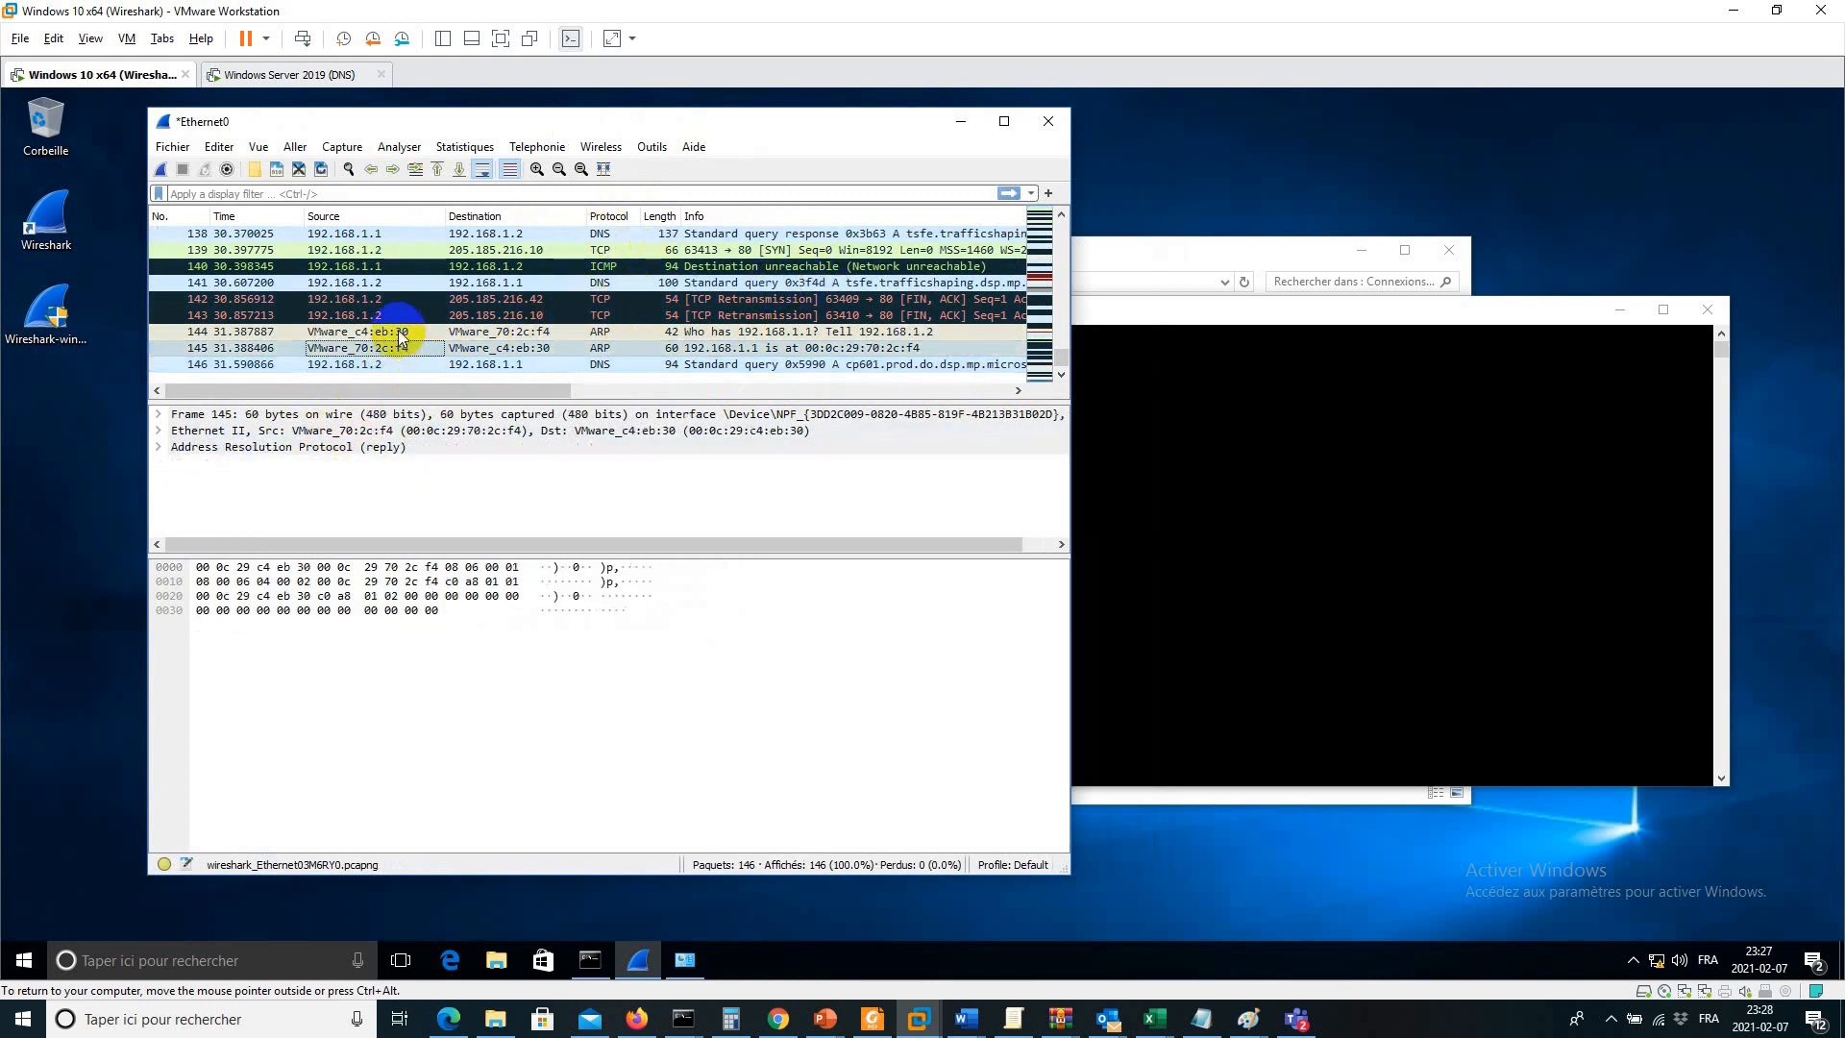
click(397, 333)
click(374, 348)
click(373, 364)
click(383, 349)
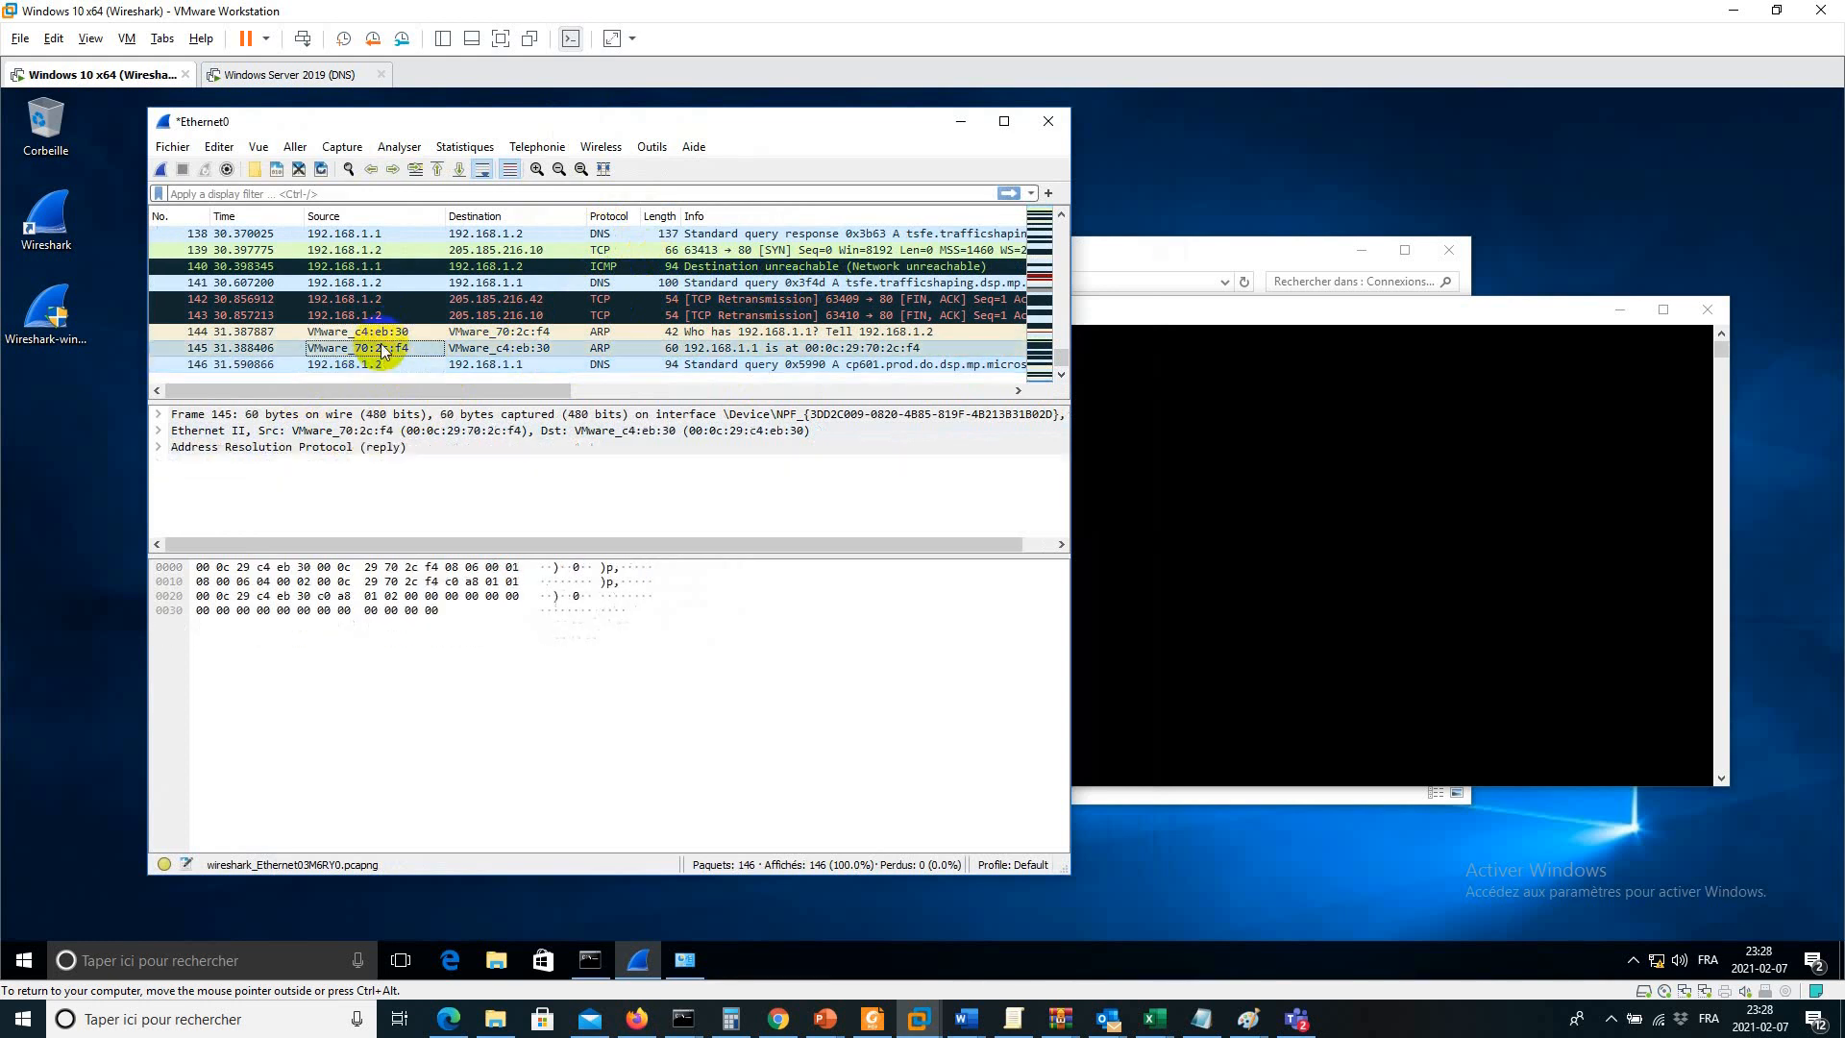
click(381, 332)
click(386, 347)
click(382, 362)
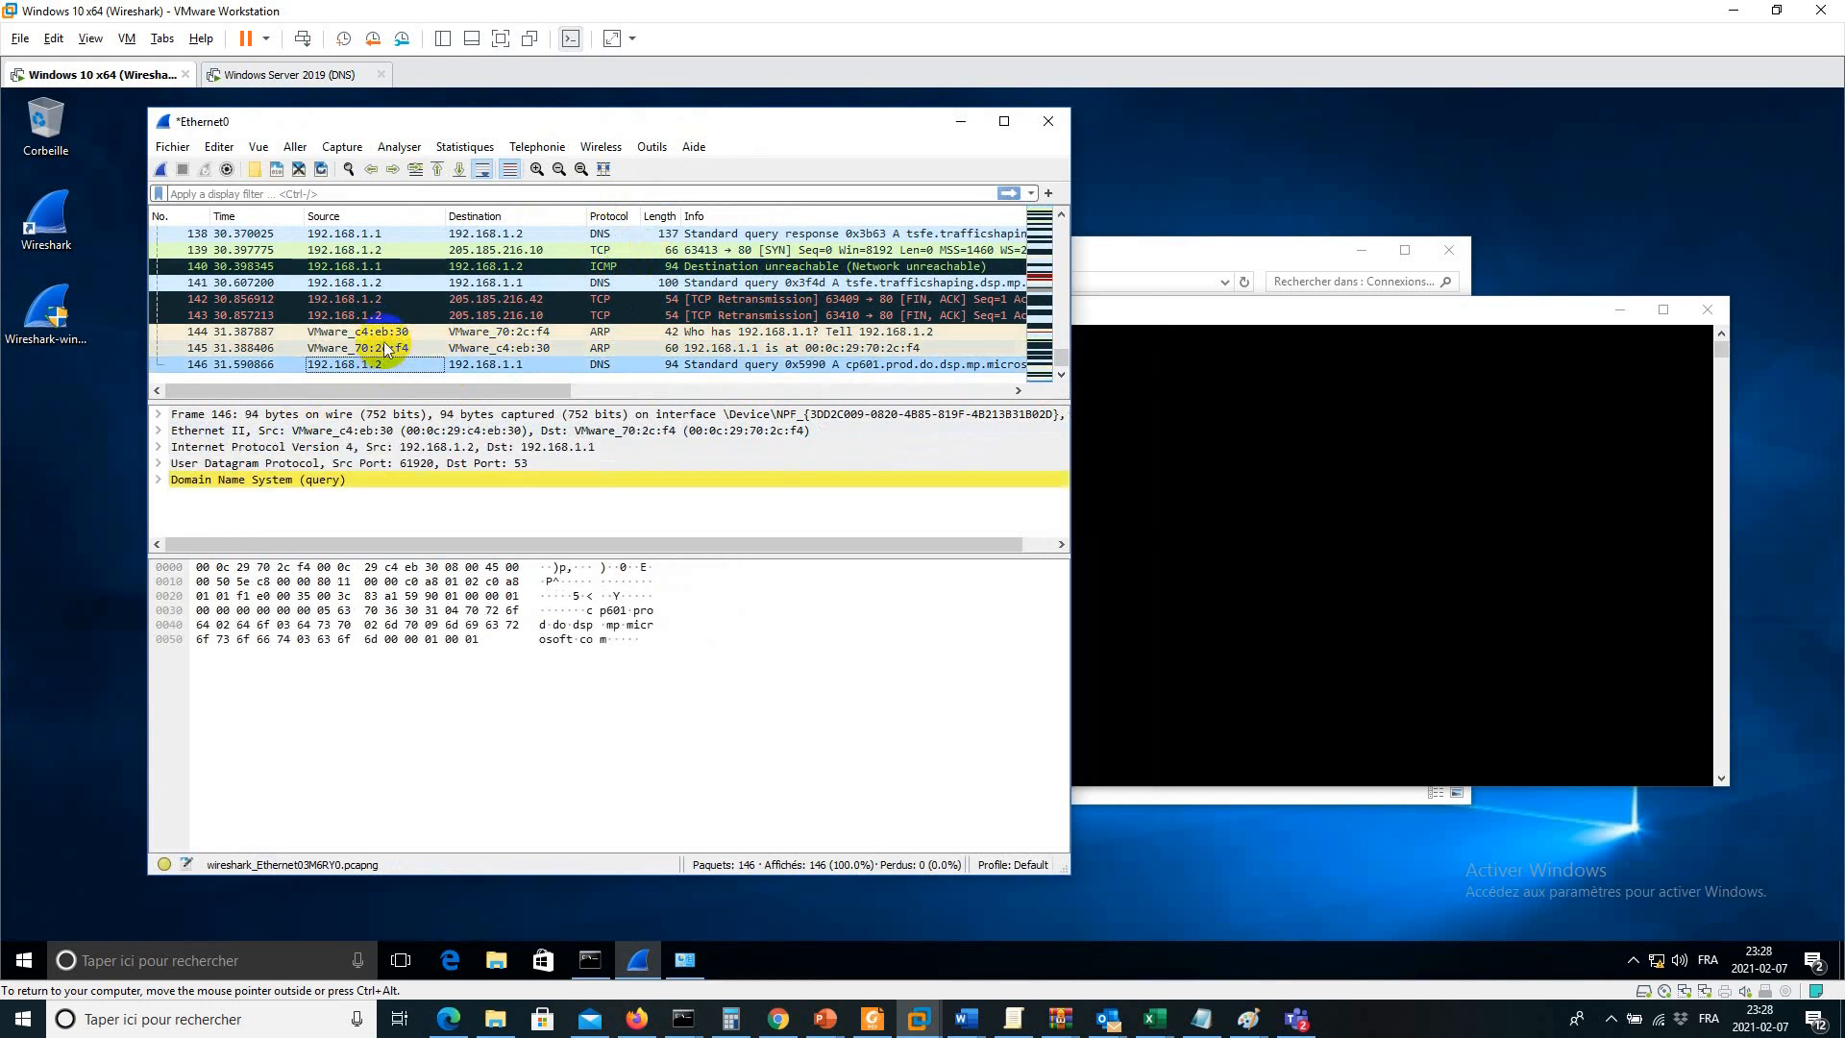
click(386, 334)
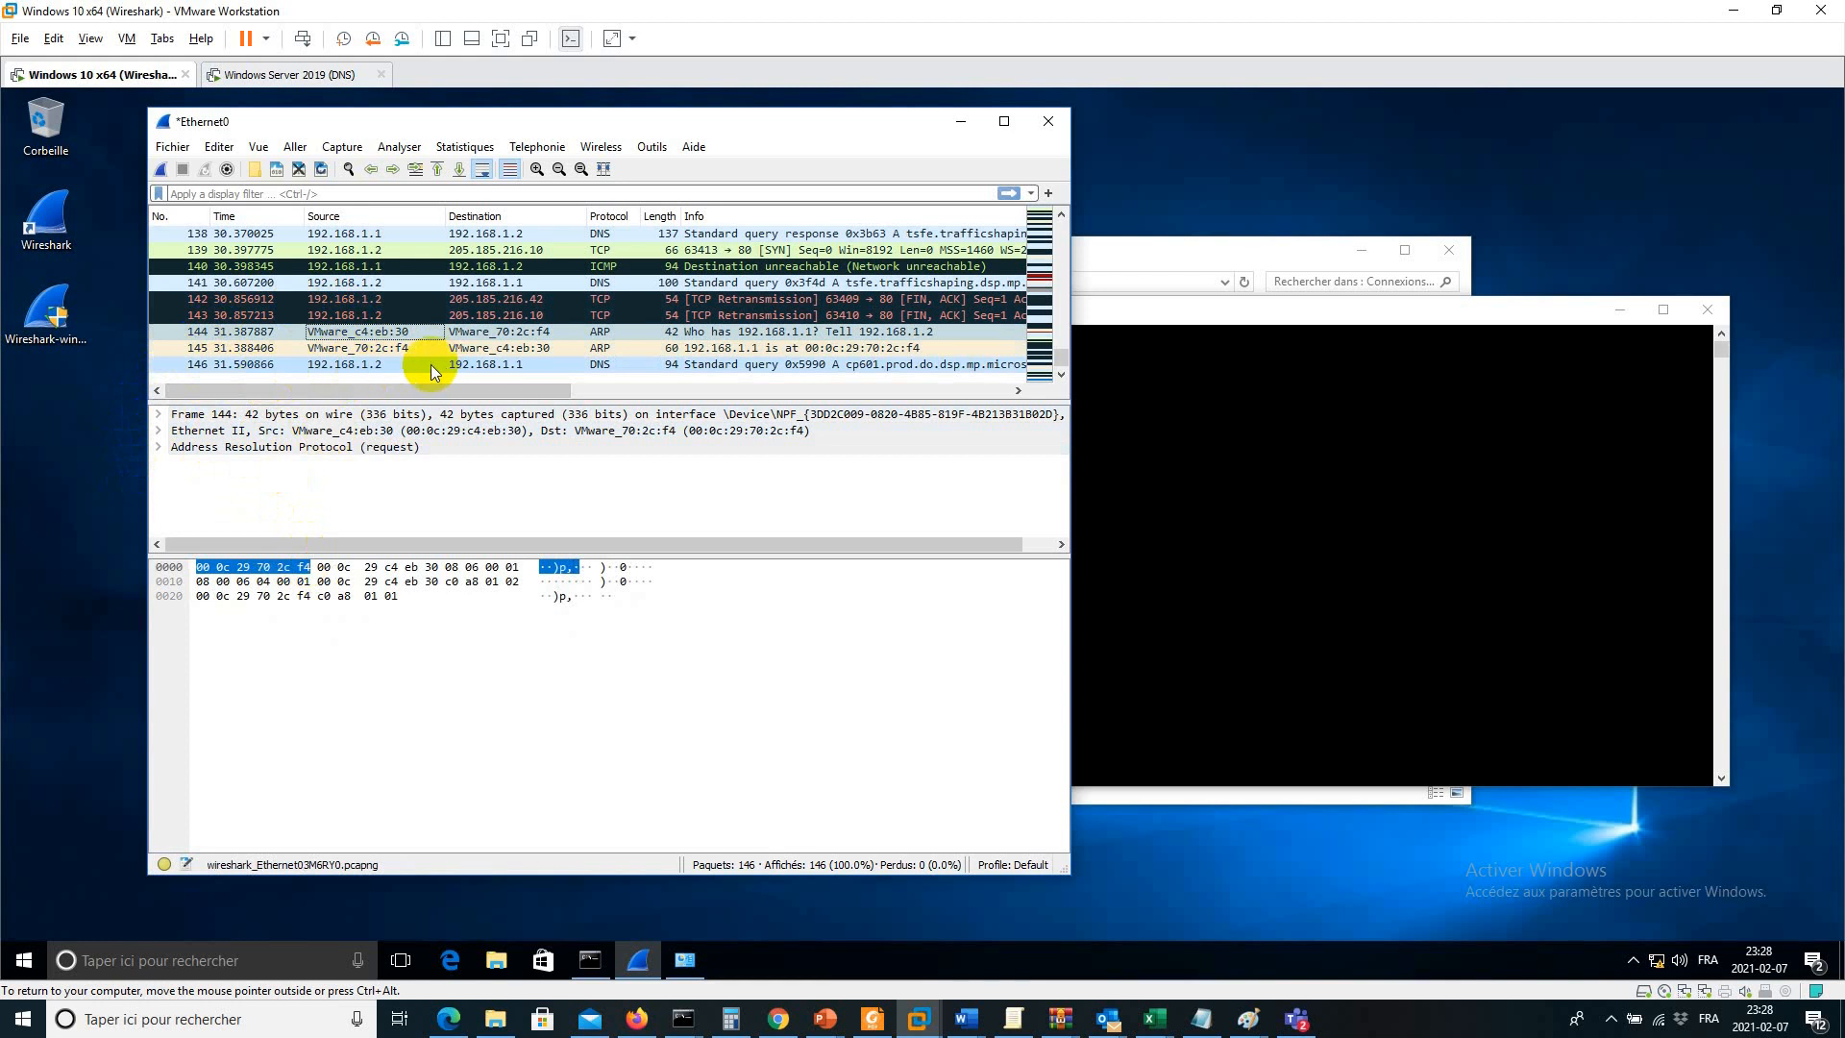
Step: Expand the Domain Name System layer of packet 146, inspect its flags and questions fields, and compare it with ARP packet 145
click(507, 367)
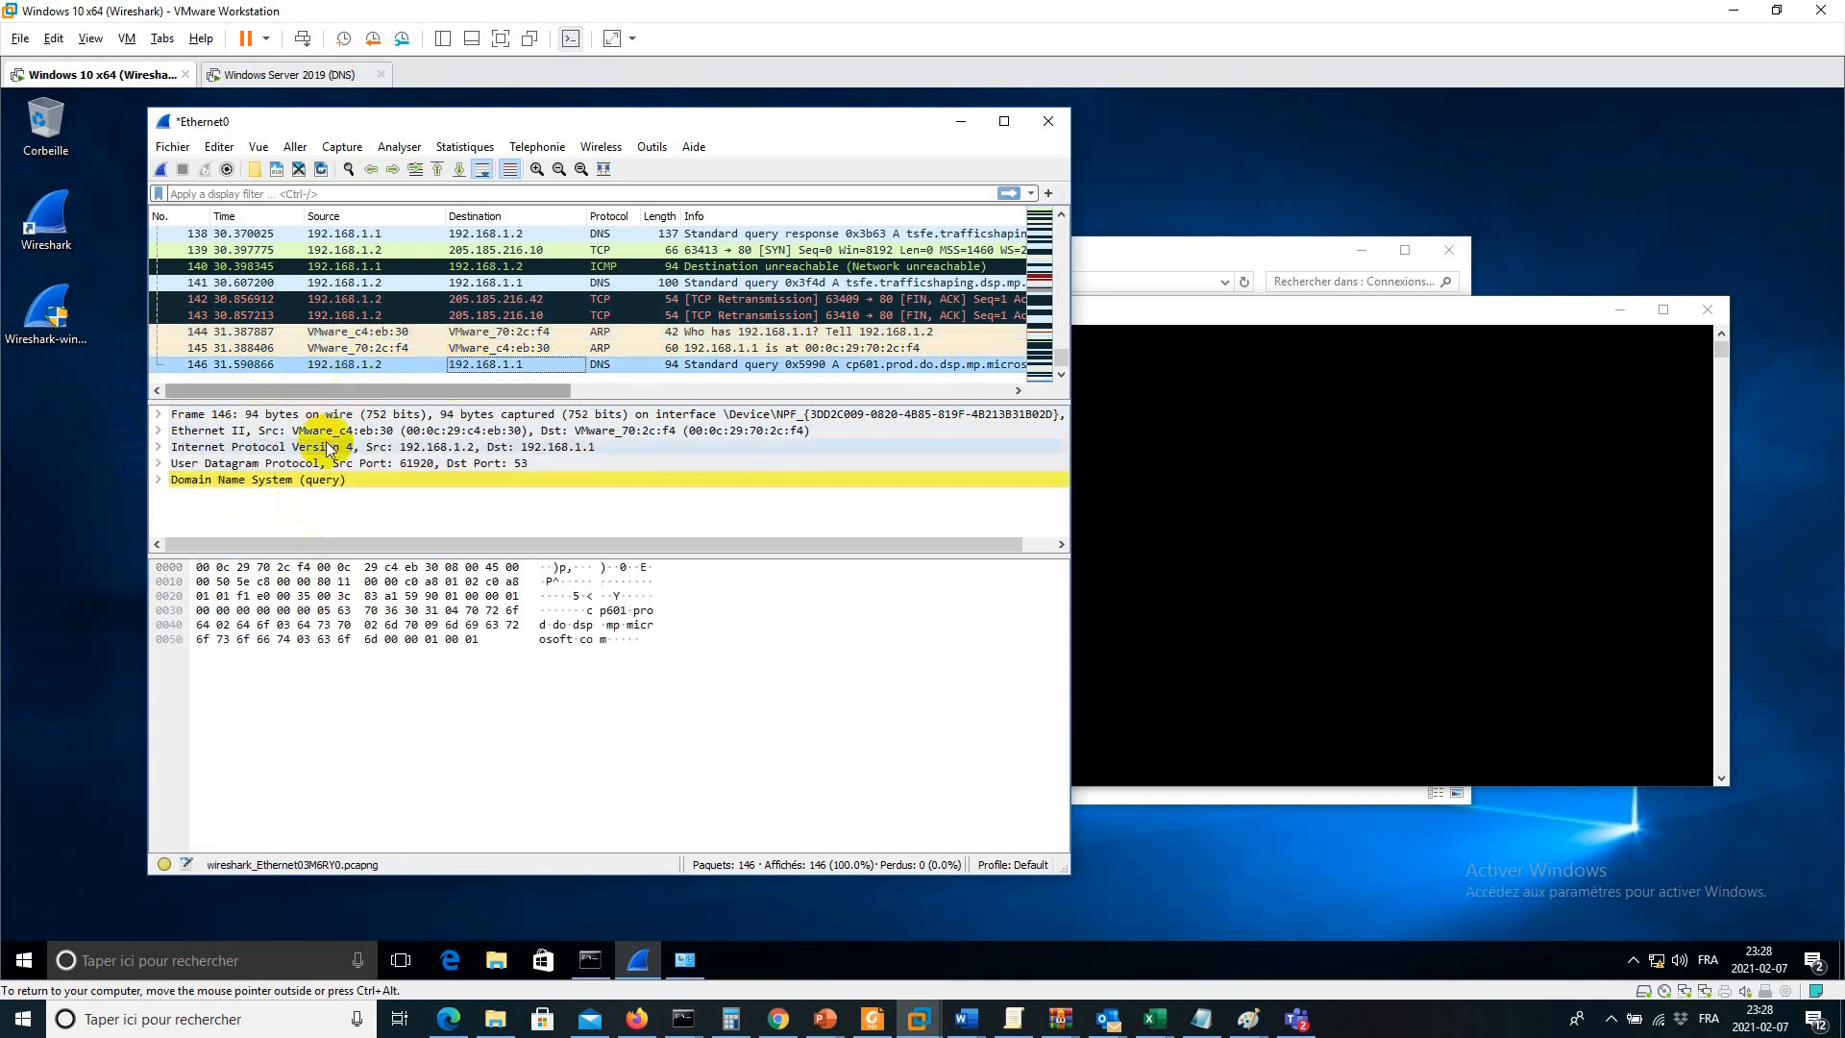
click(159, 480)
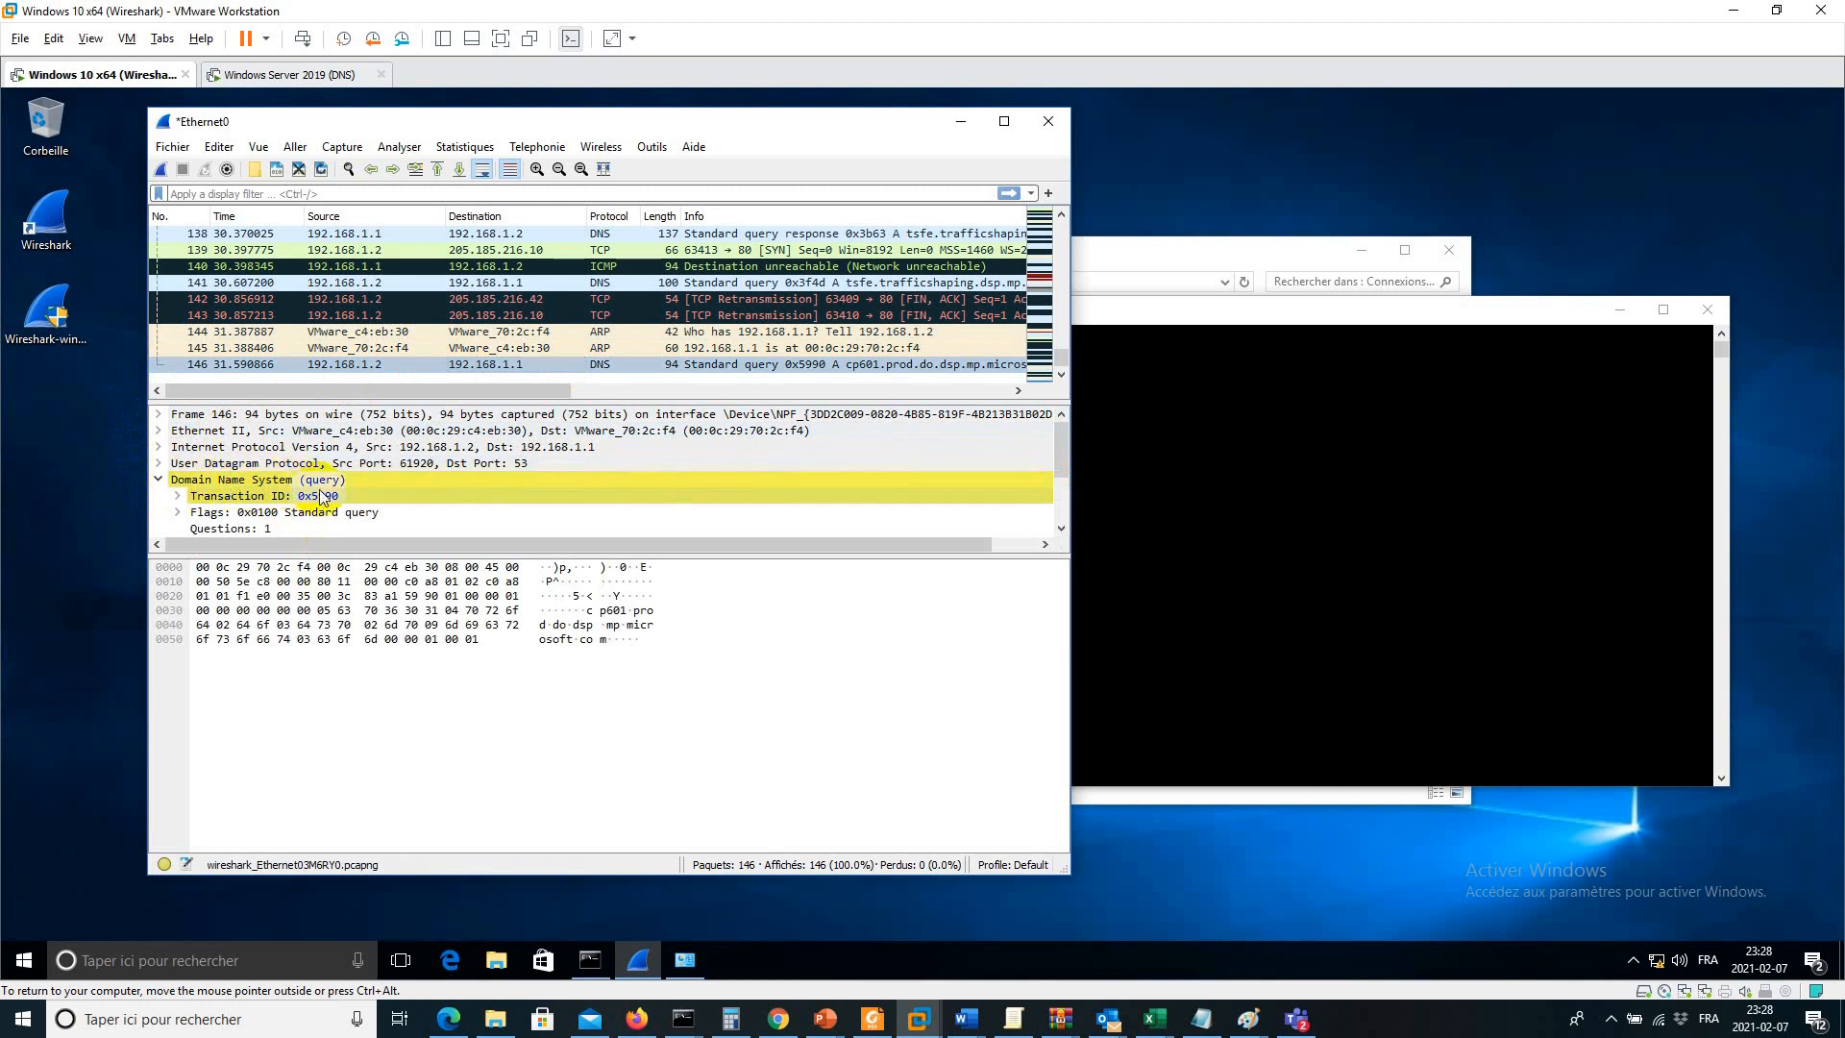
click(268, 514)
click(262, 527)
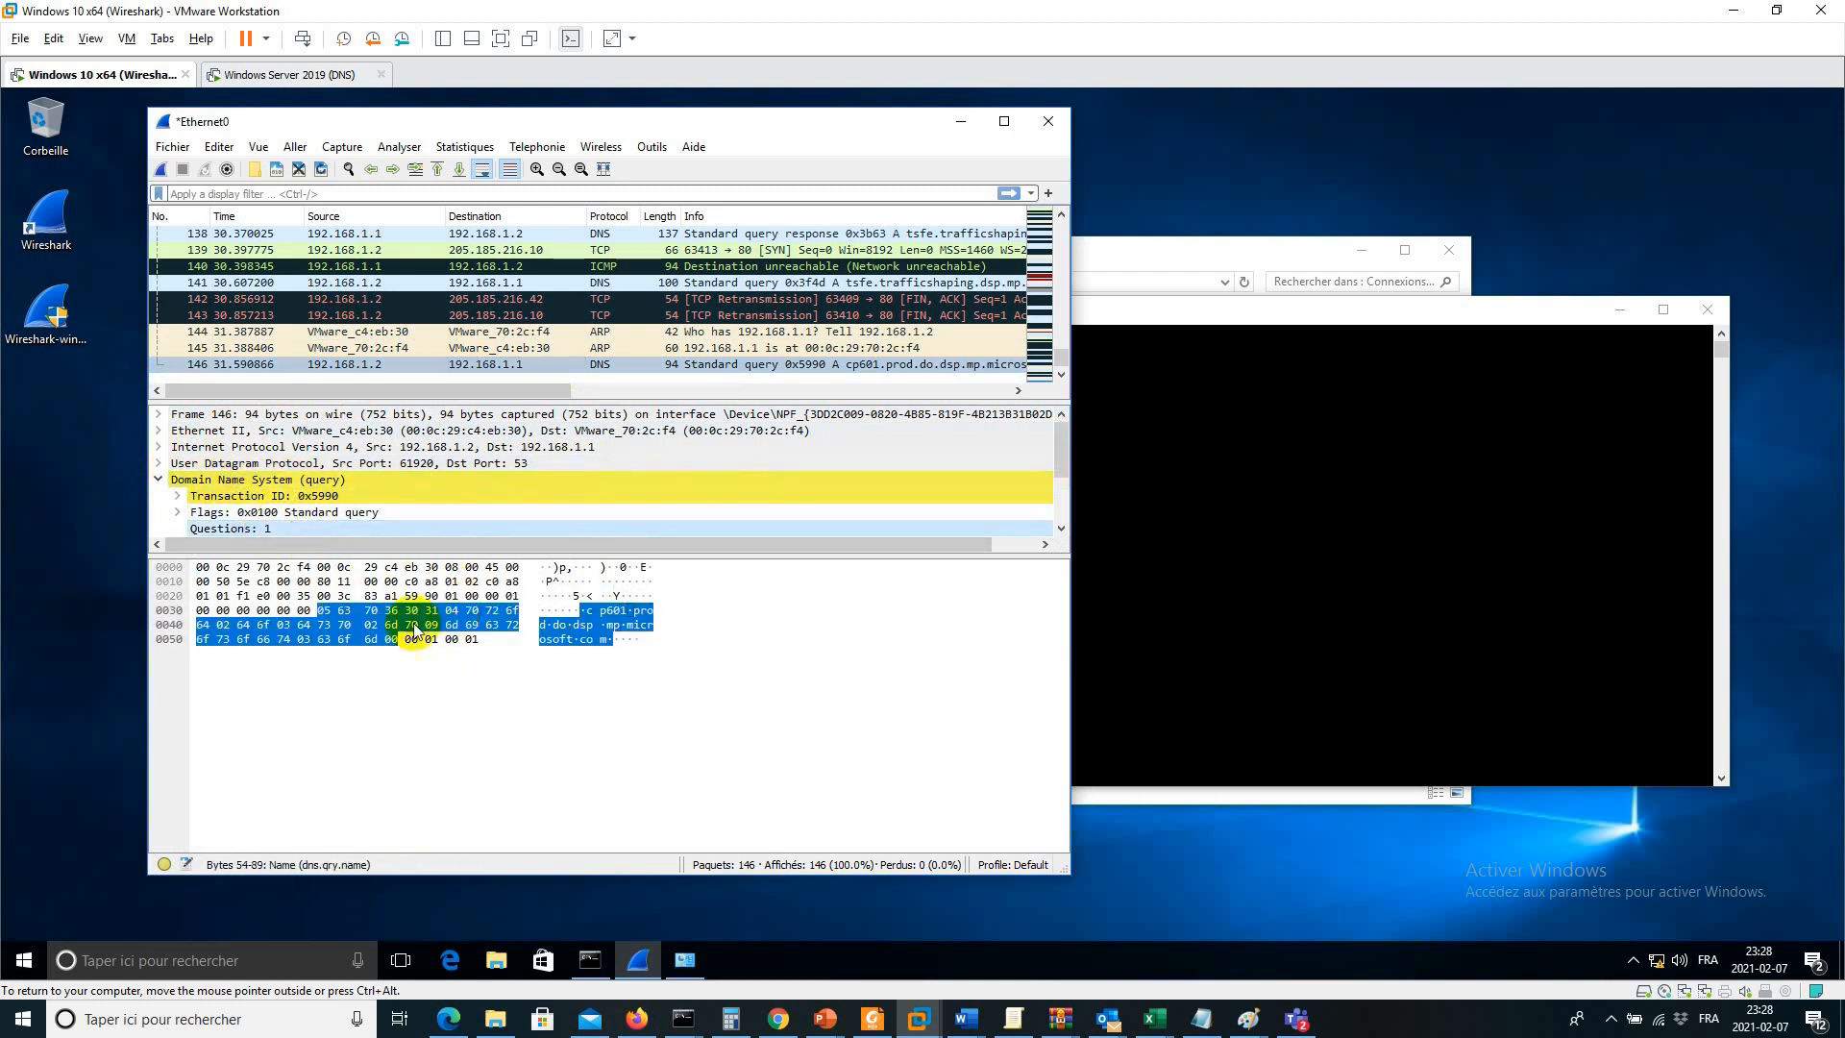
click(320, 348)
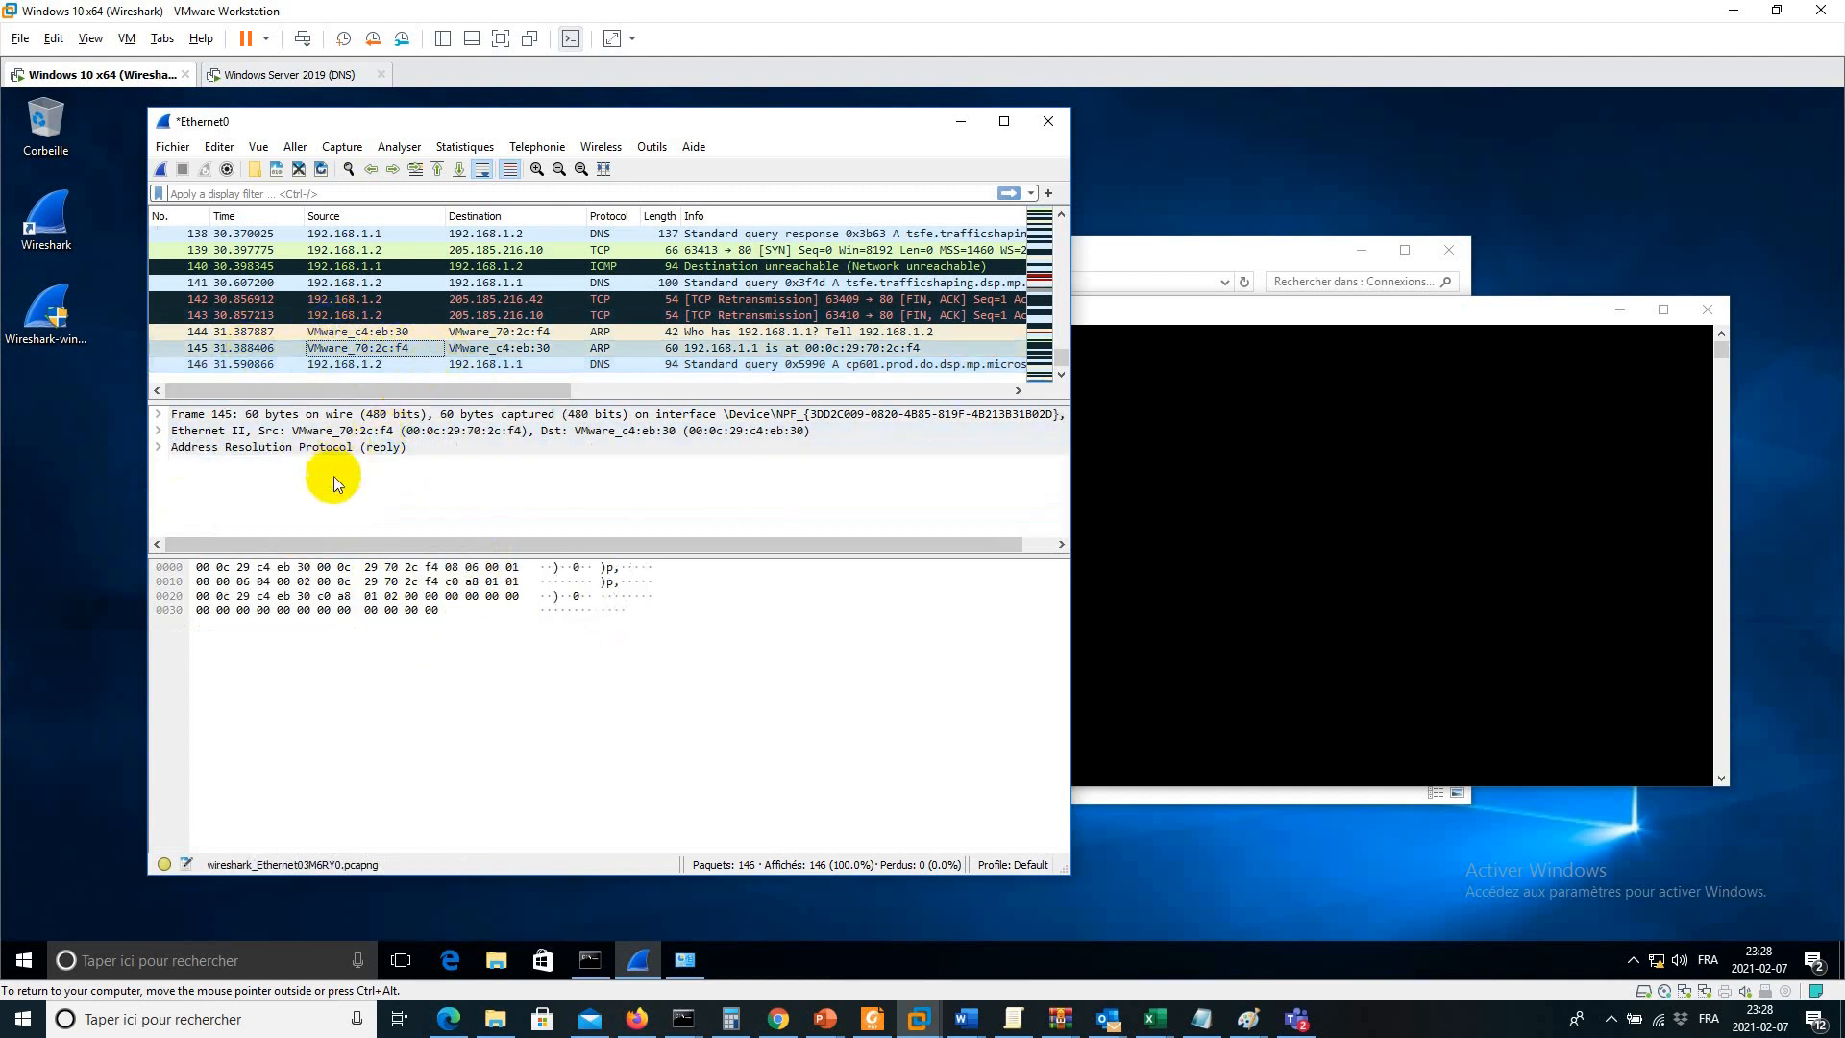
click(340, 365)
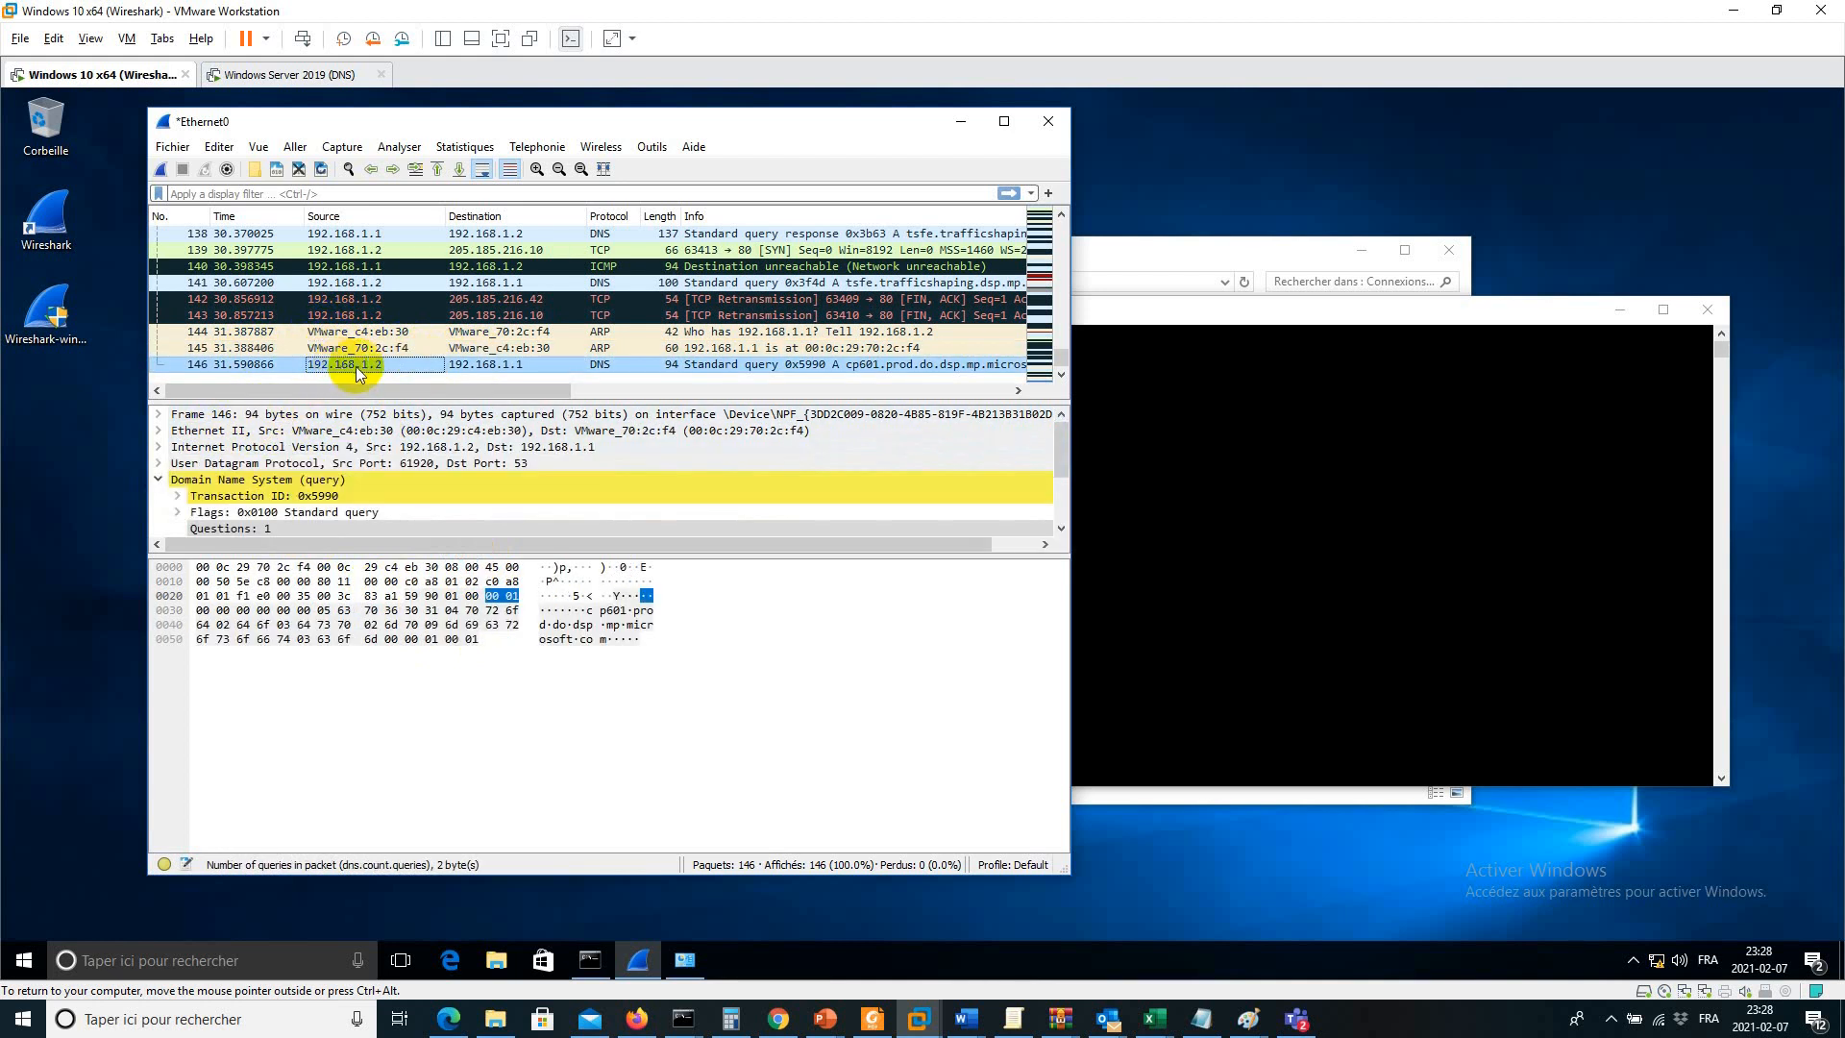
Step: Collapse the DNS layer, examine the bytes of each of packet 146's protocol layers, and compare its layers with those of ARP packet 144
click(159, 479)
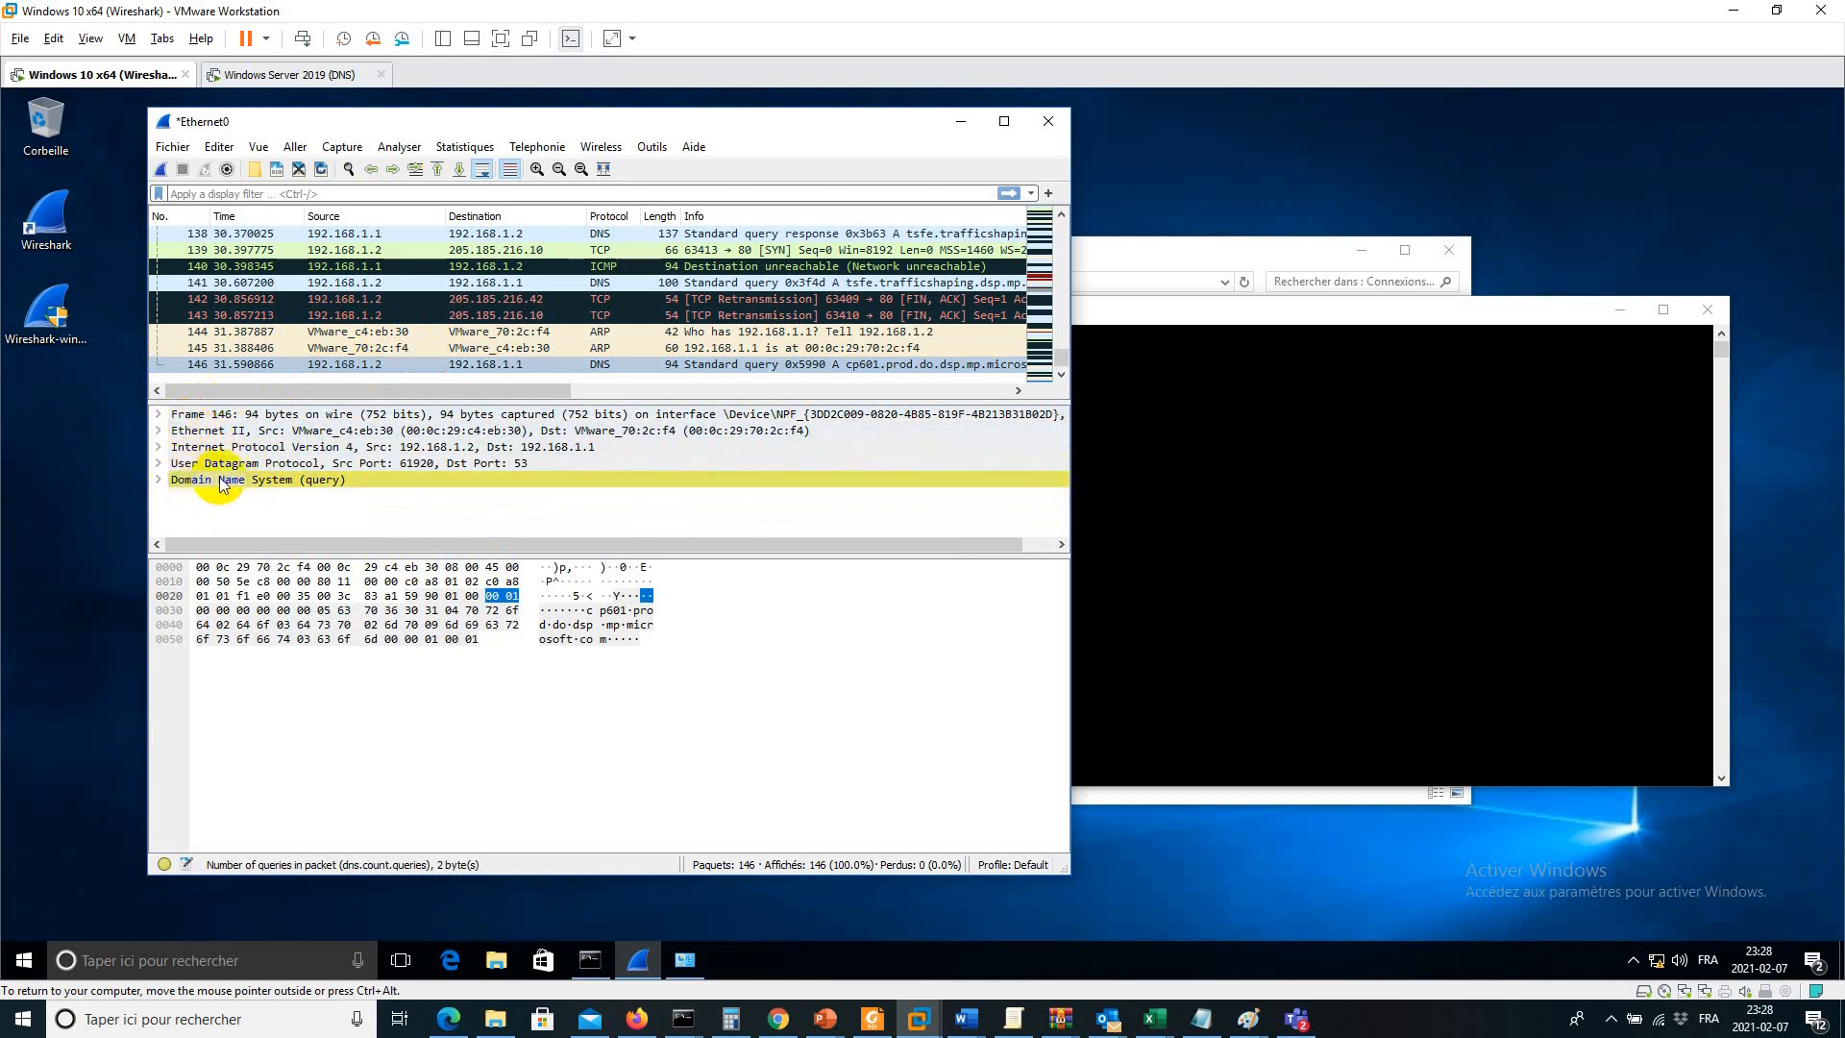
click(206, 479)
click(202, 463)
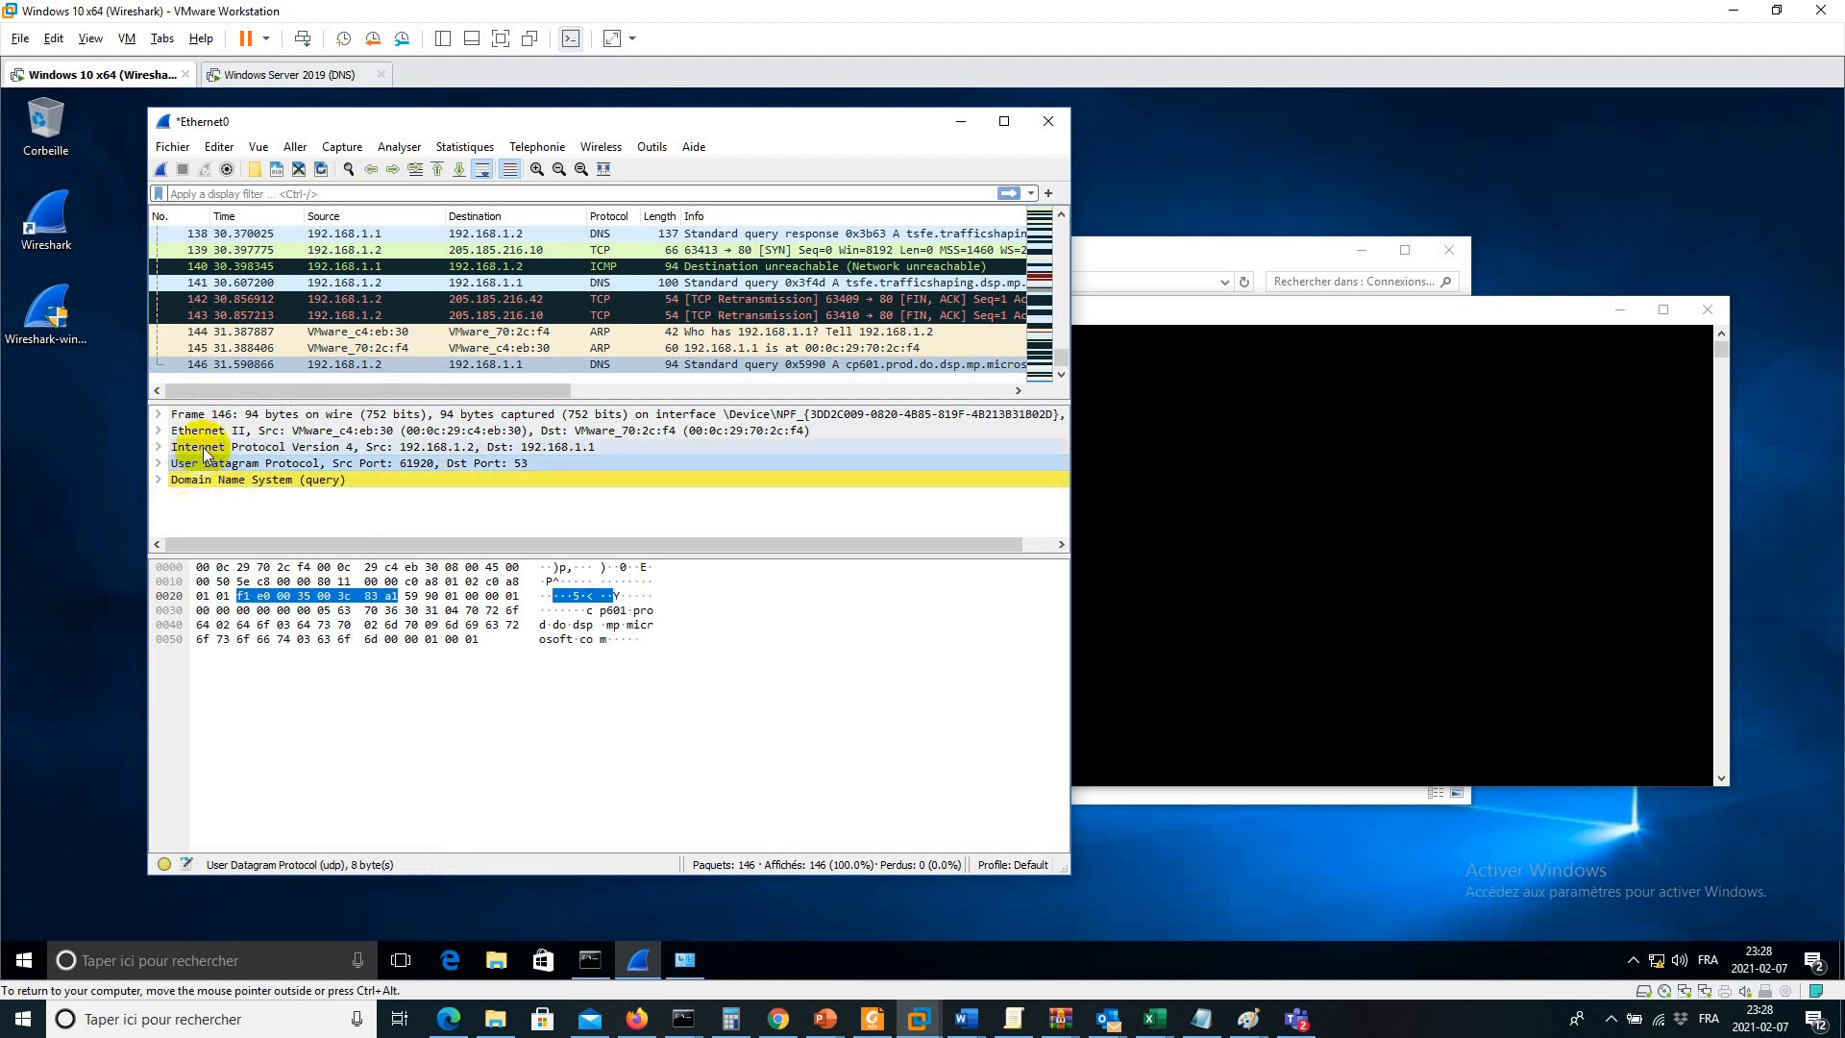
click(178, 448)
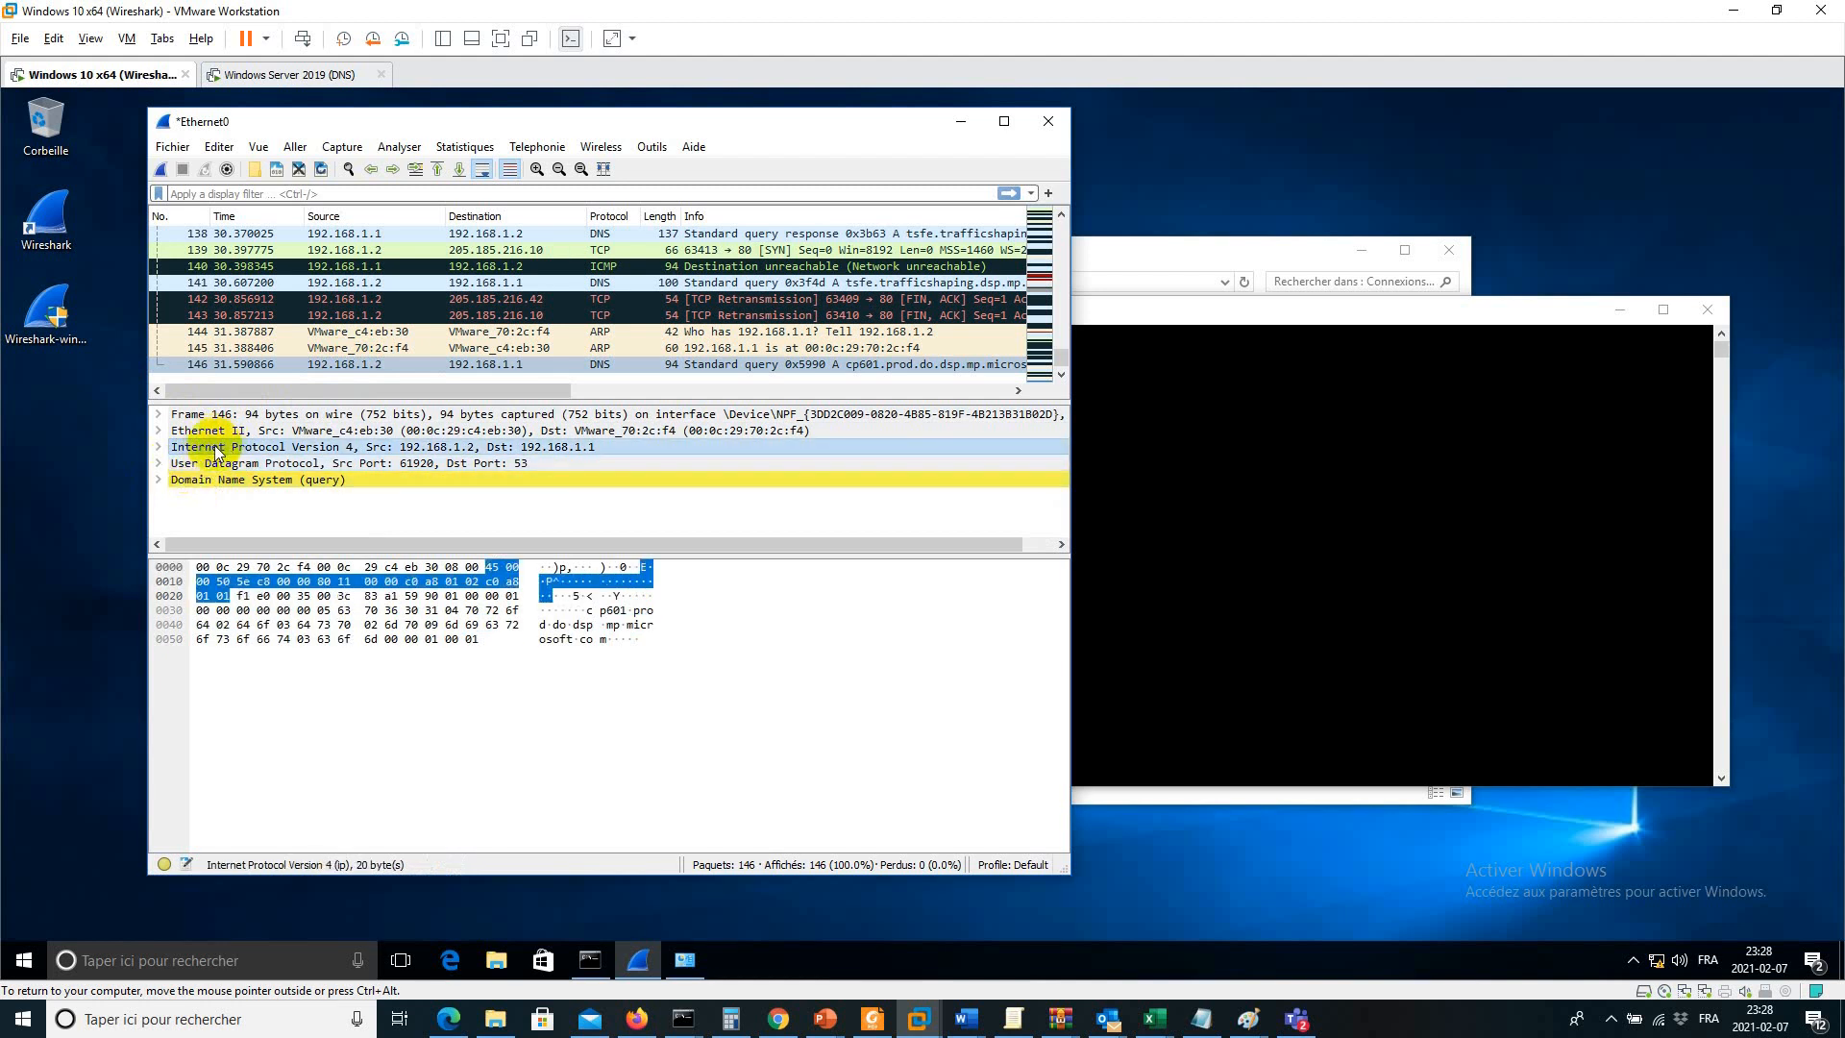
click(207, 430)
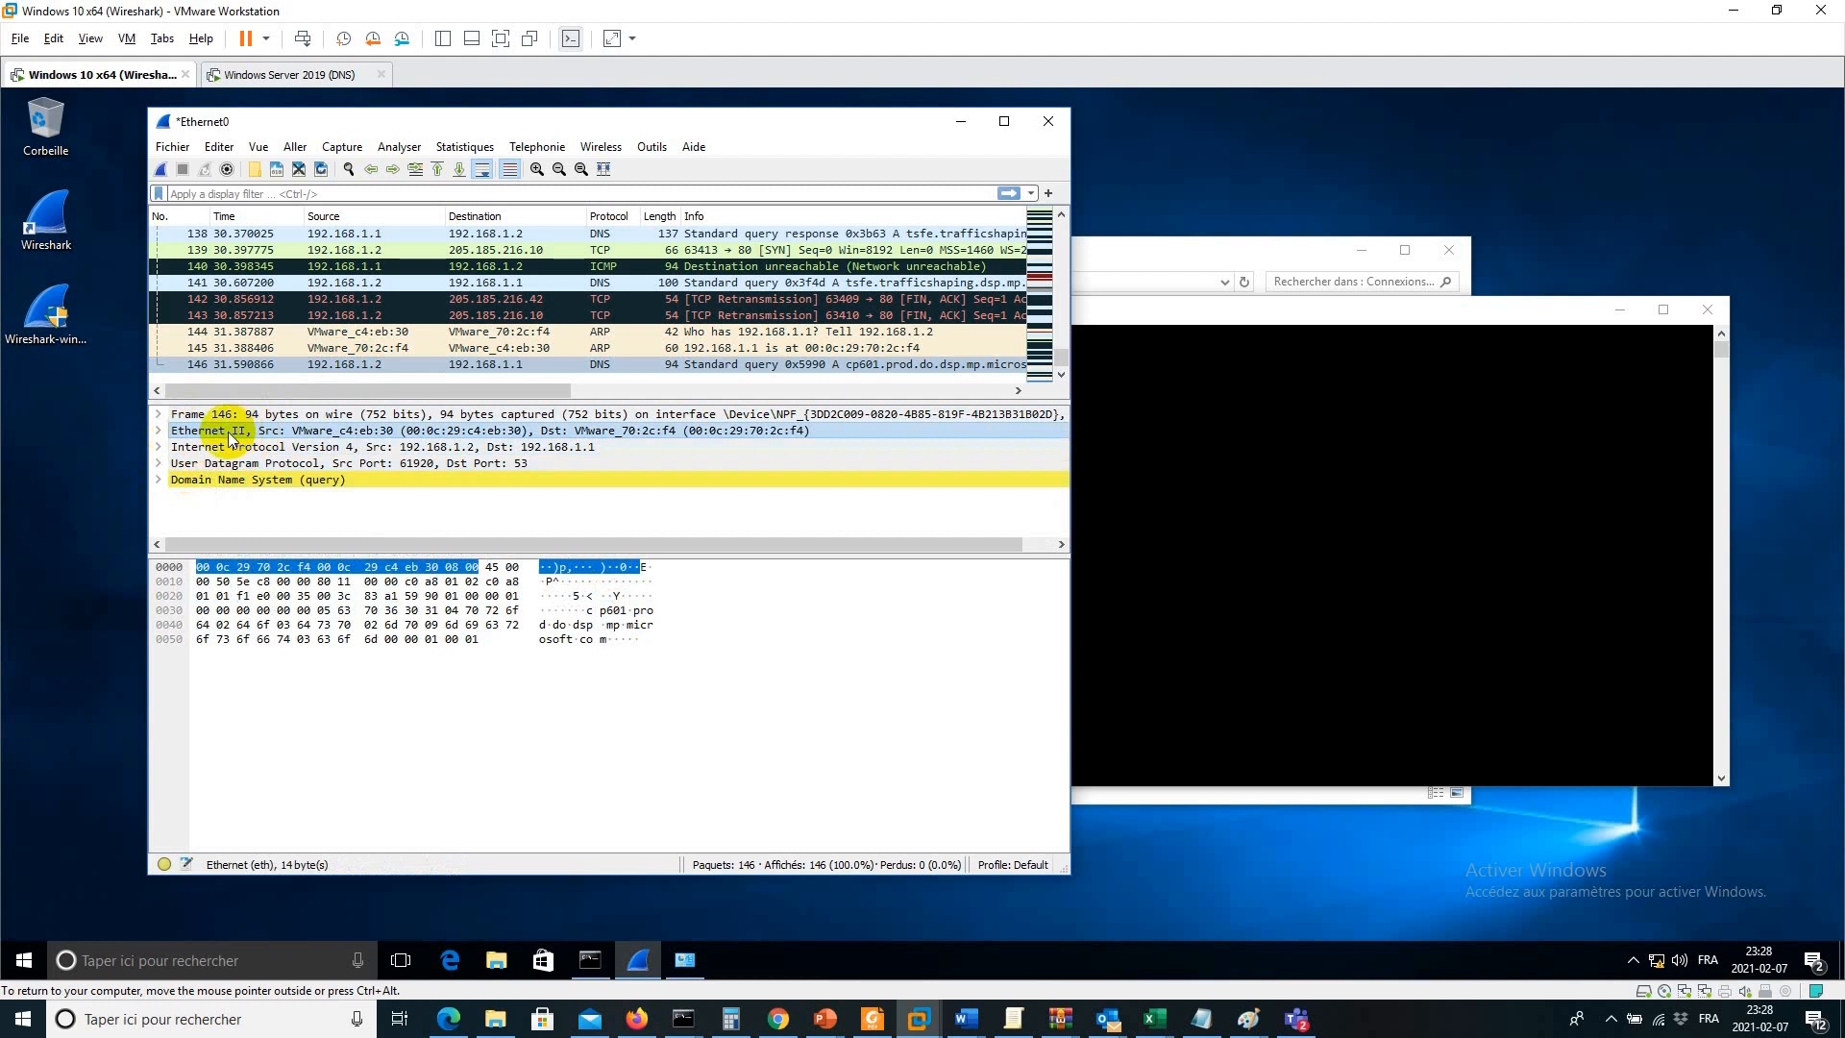
click(221, 415)
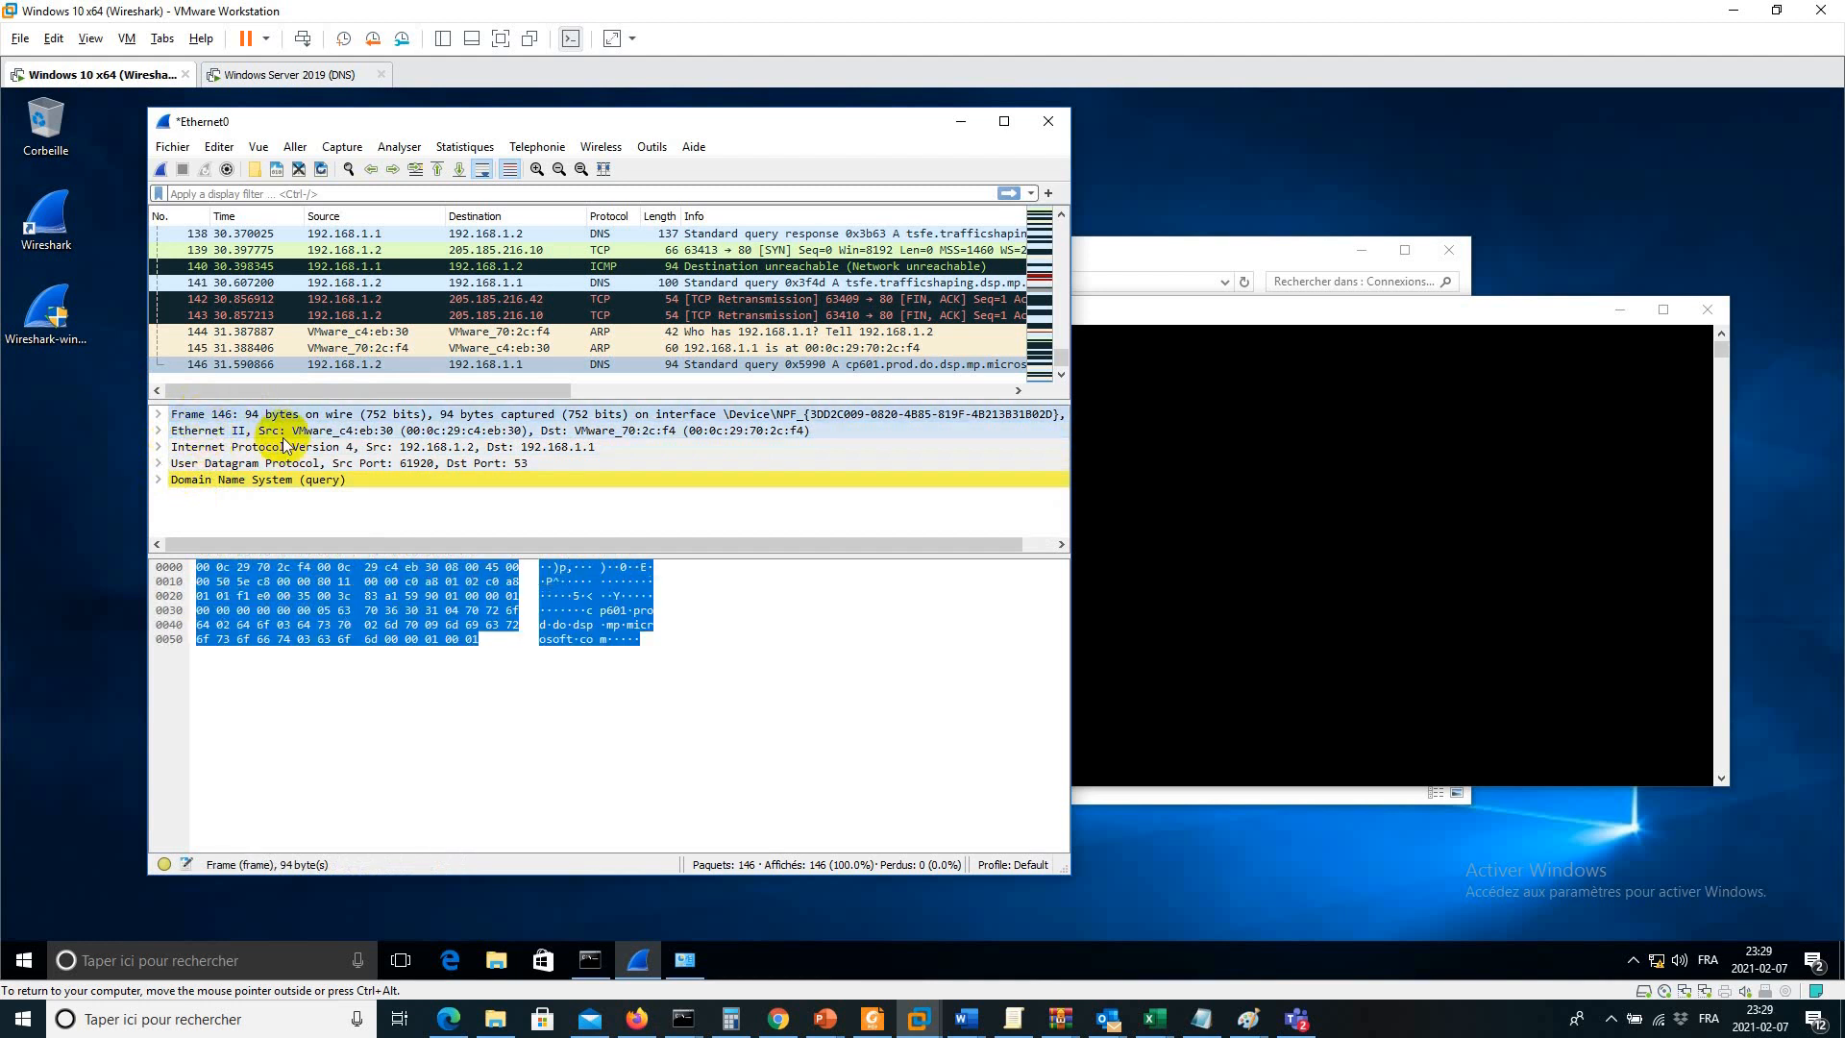
click(636, 331)
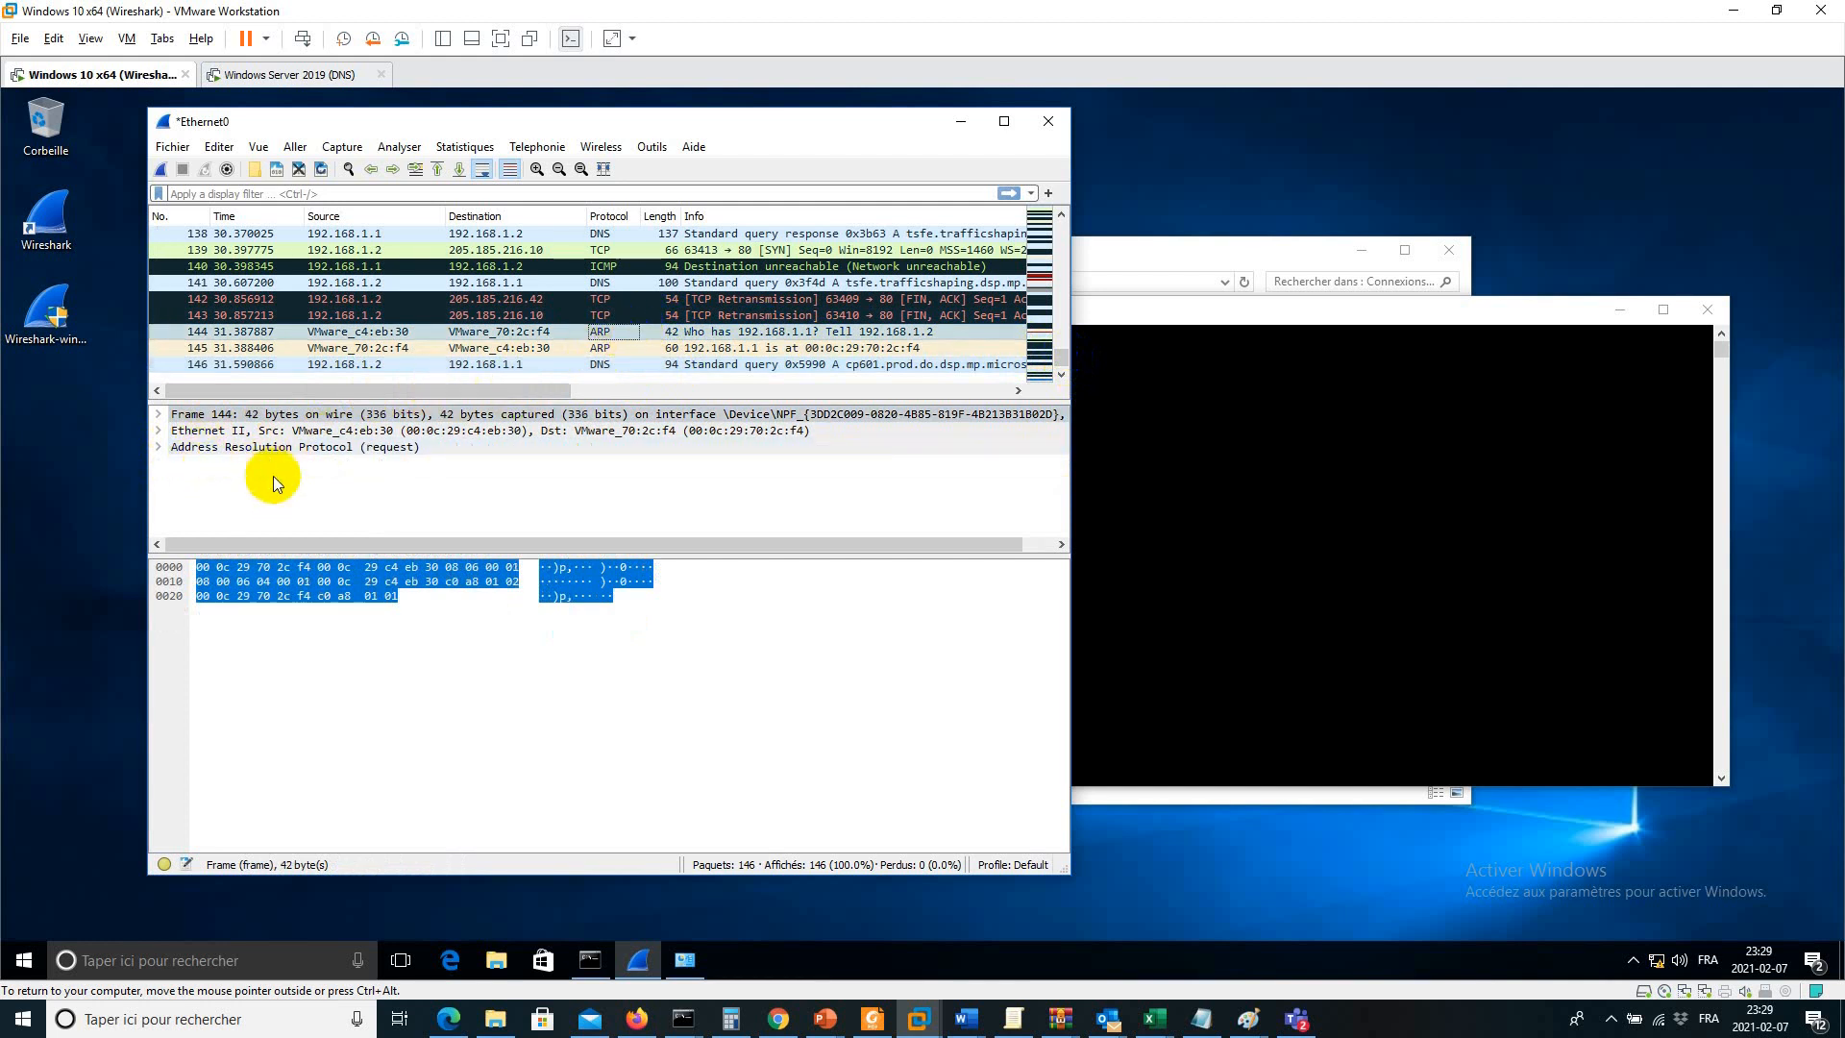
click(597, 364)
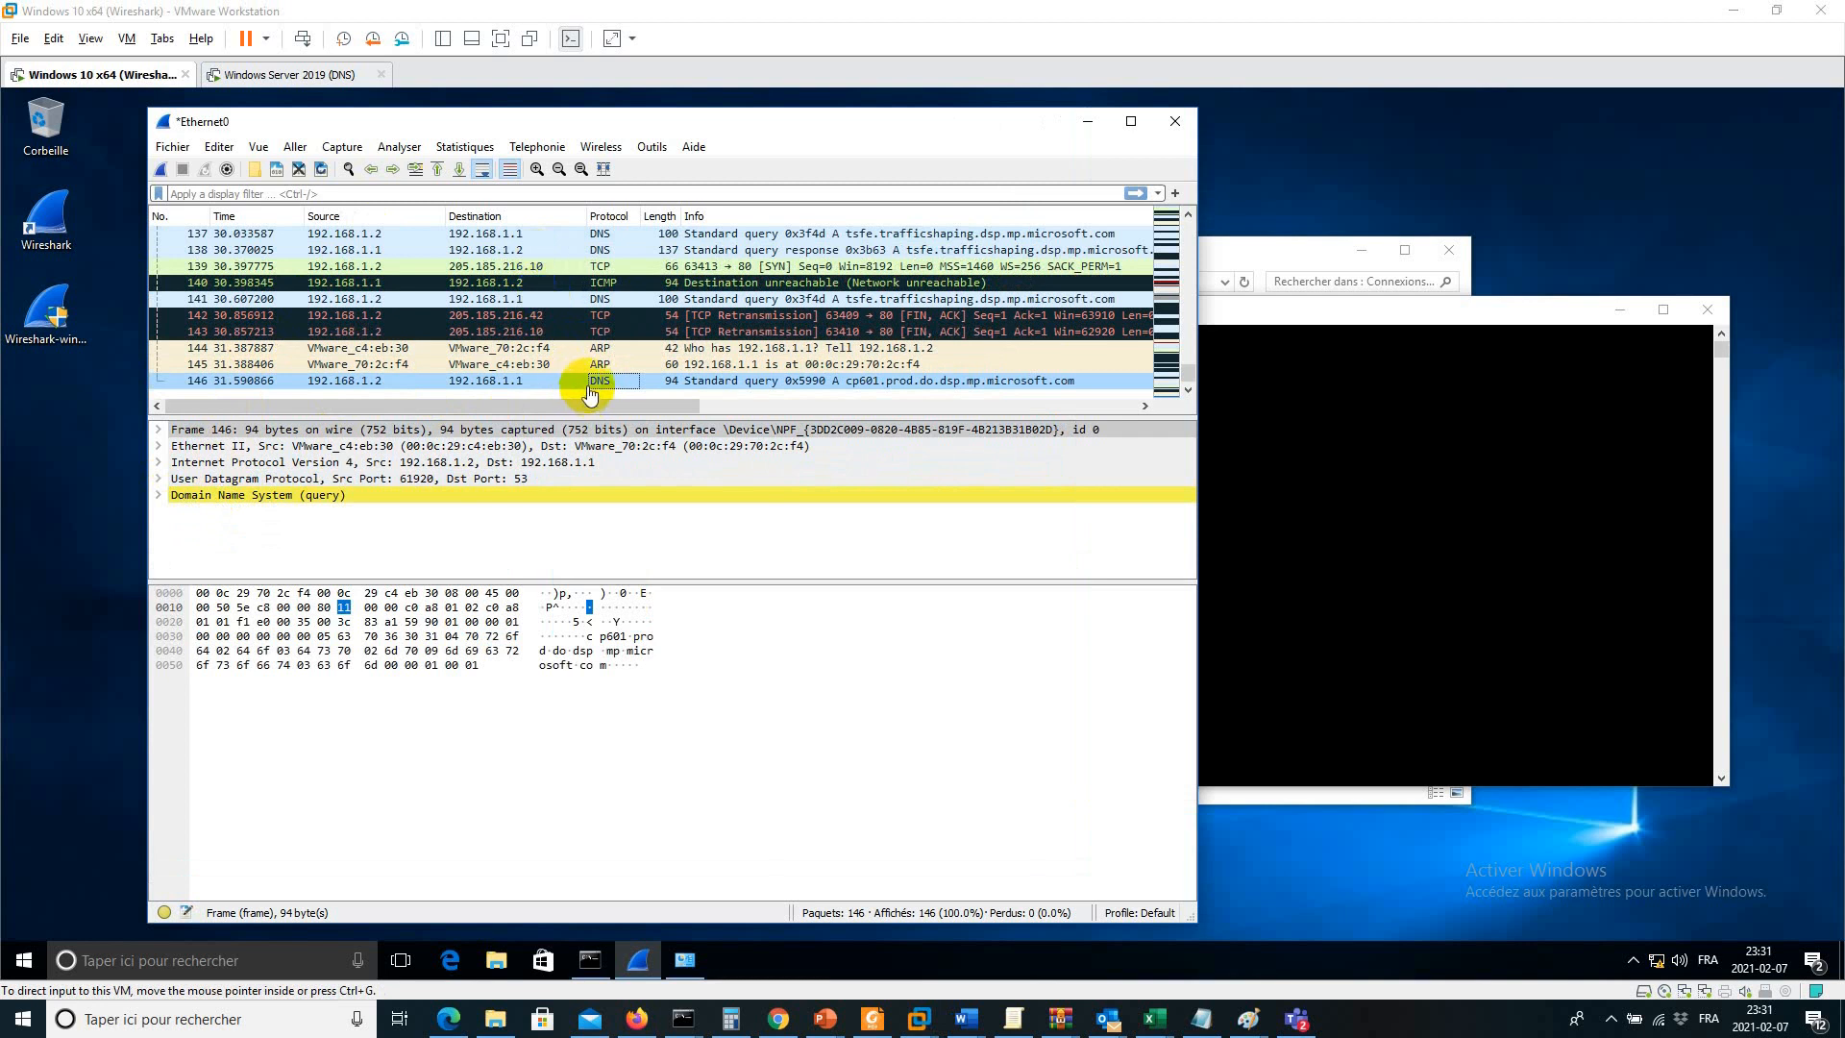
Step: Start a new Ethernet0 capture from the capture options without saving the previous packets
click(342, 146)
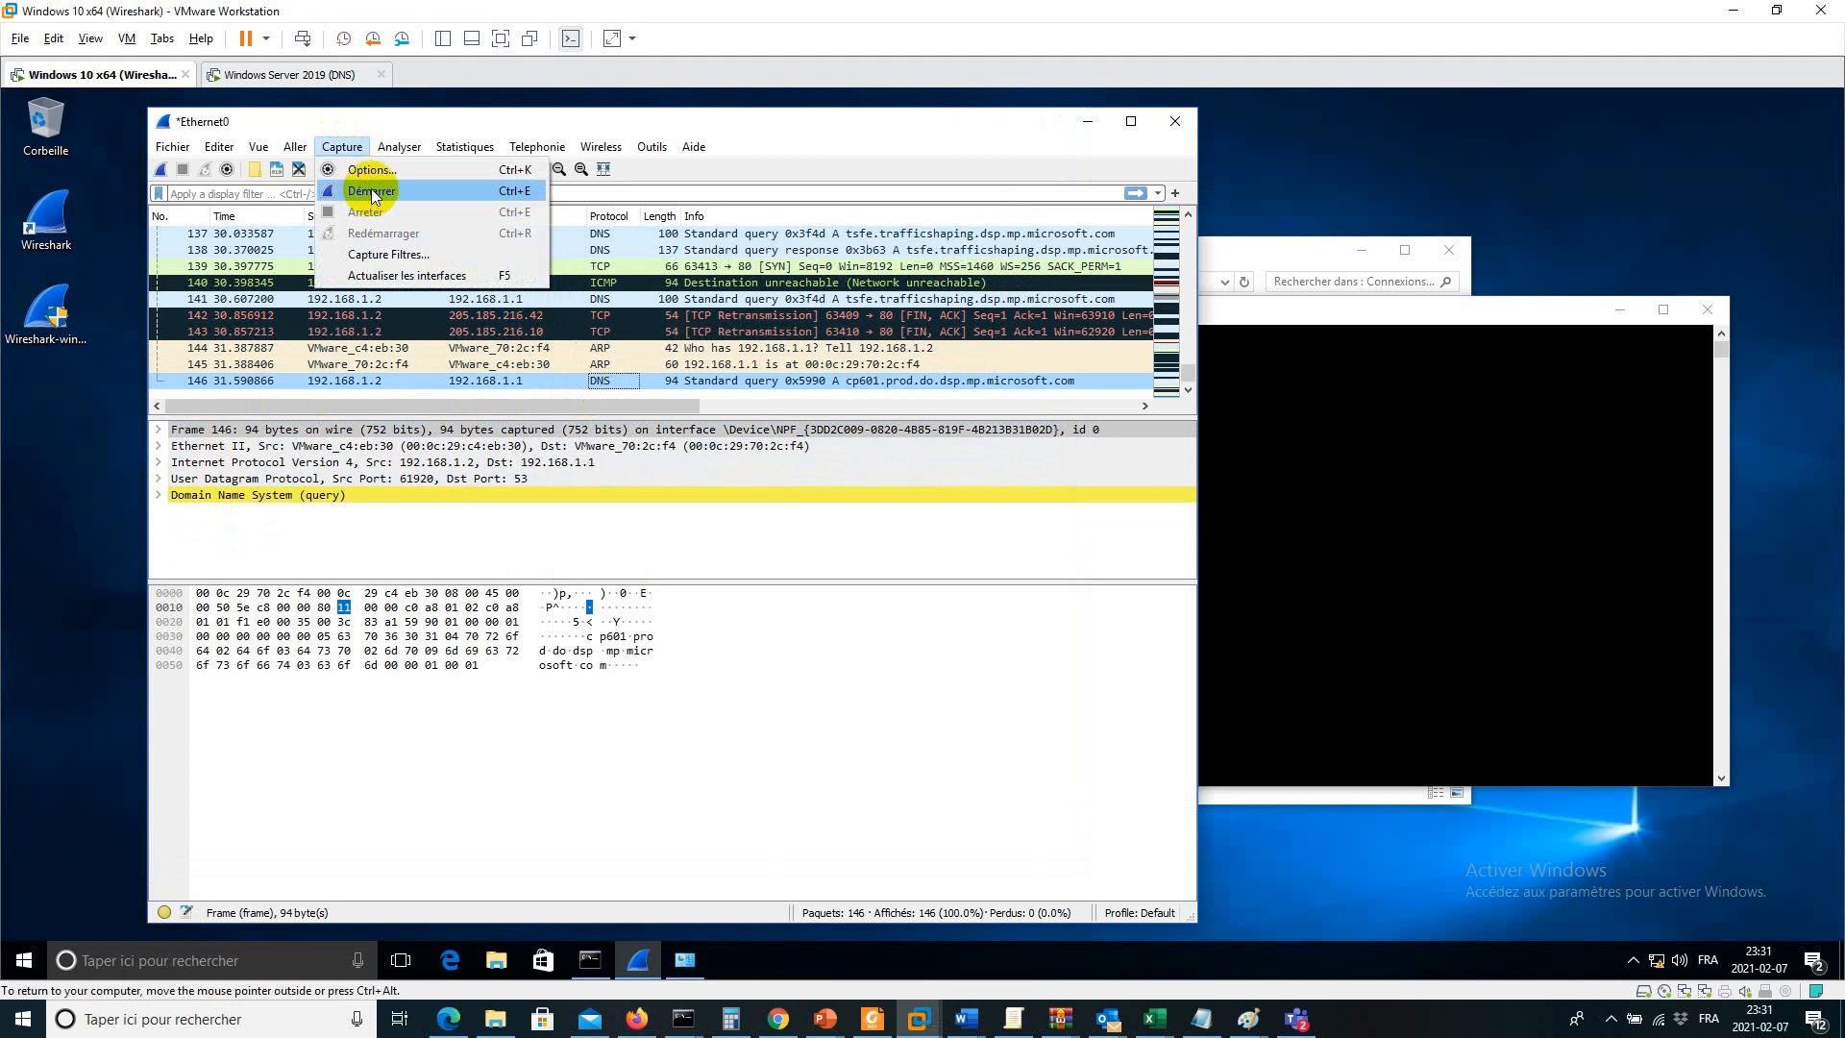
click(370, 172)
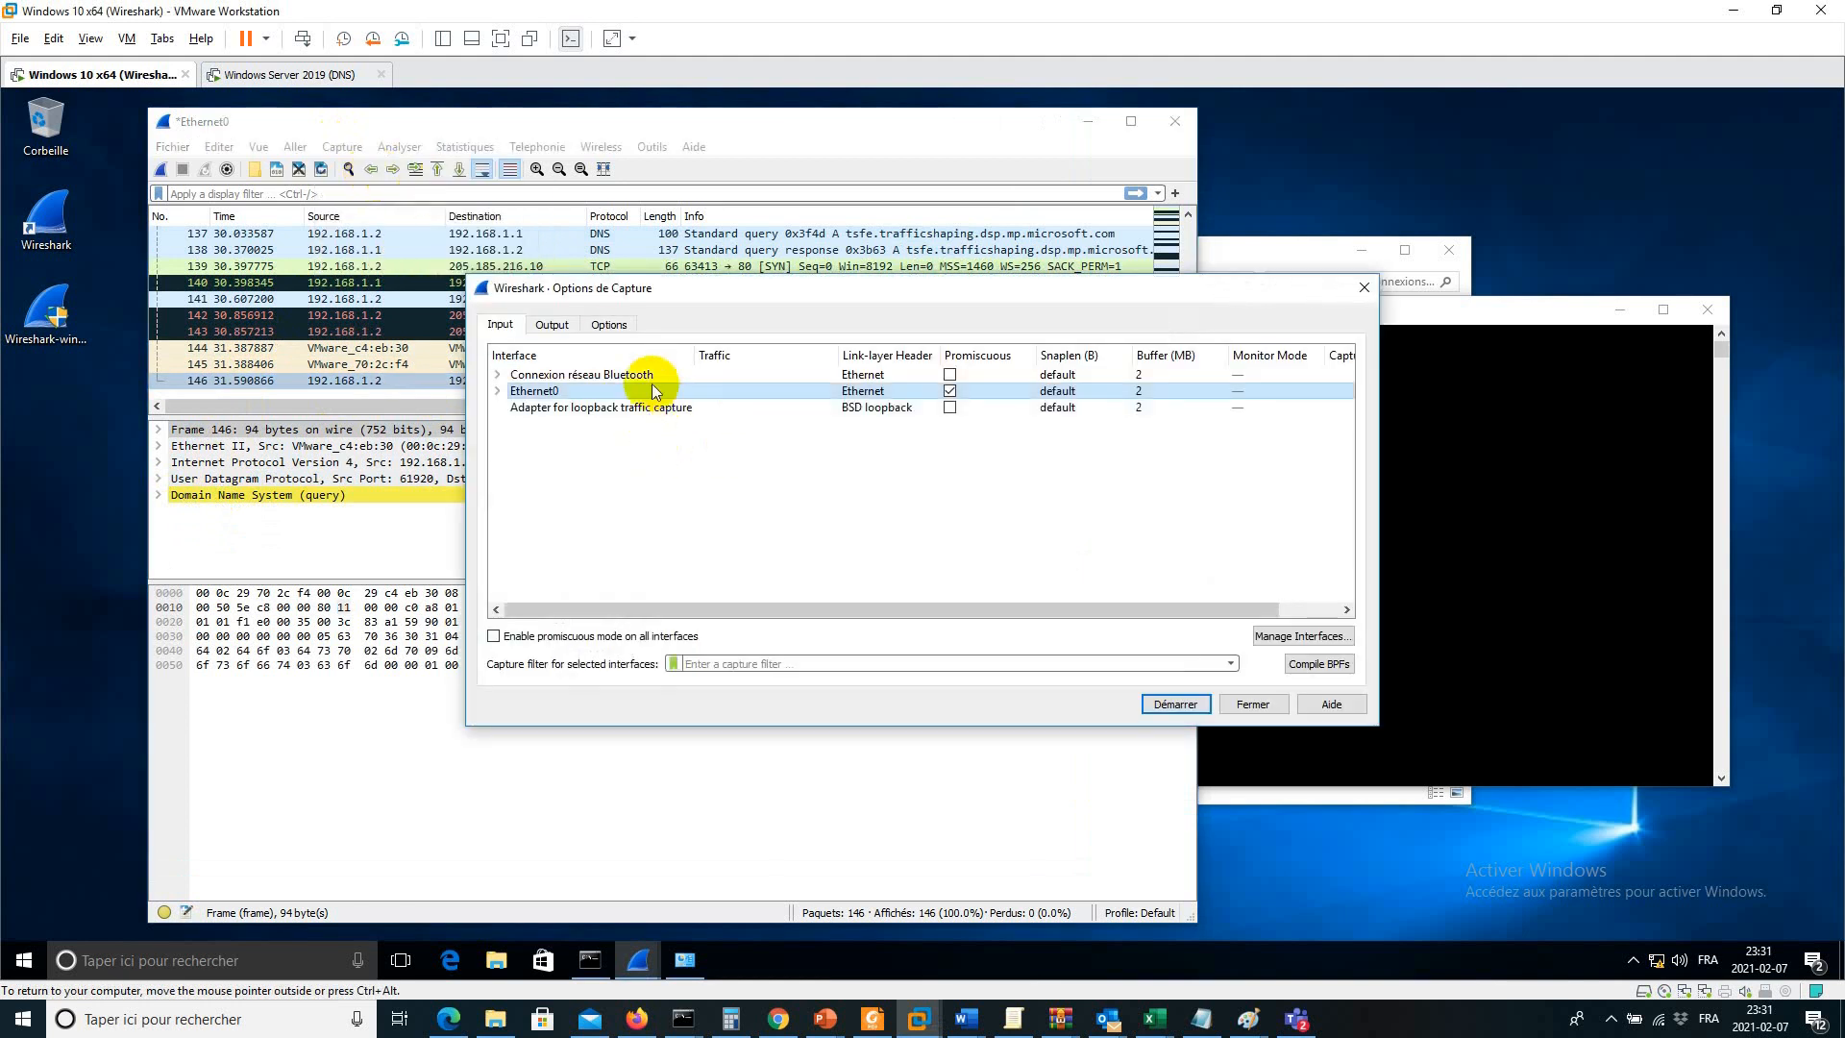
click(1180, 703)
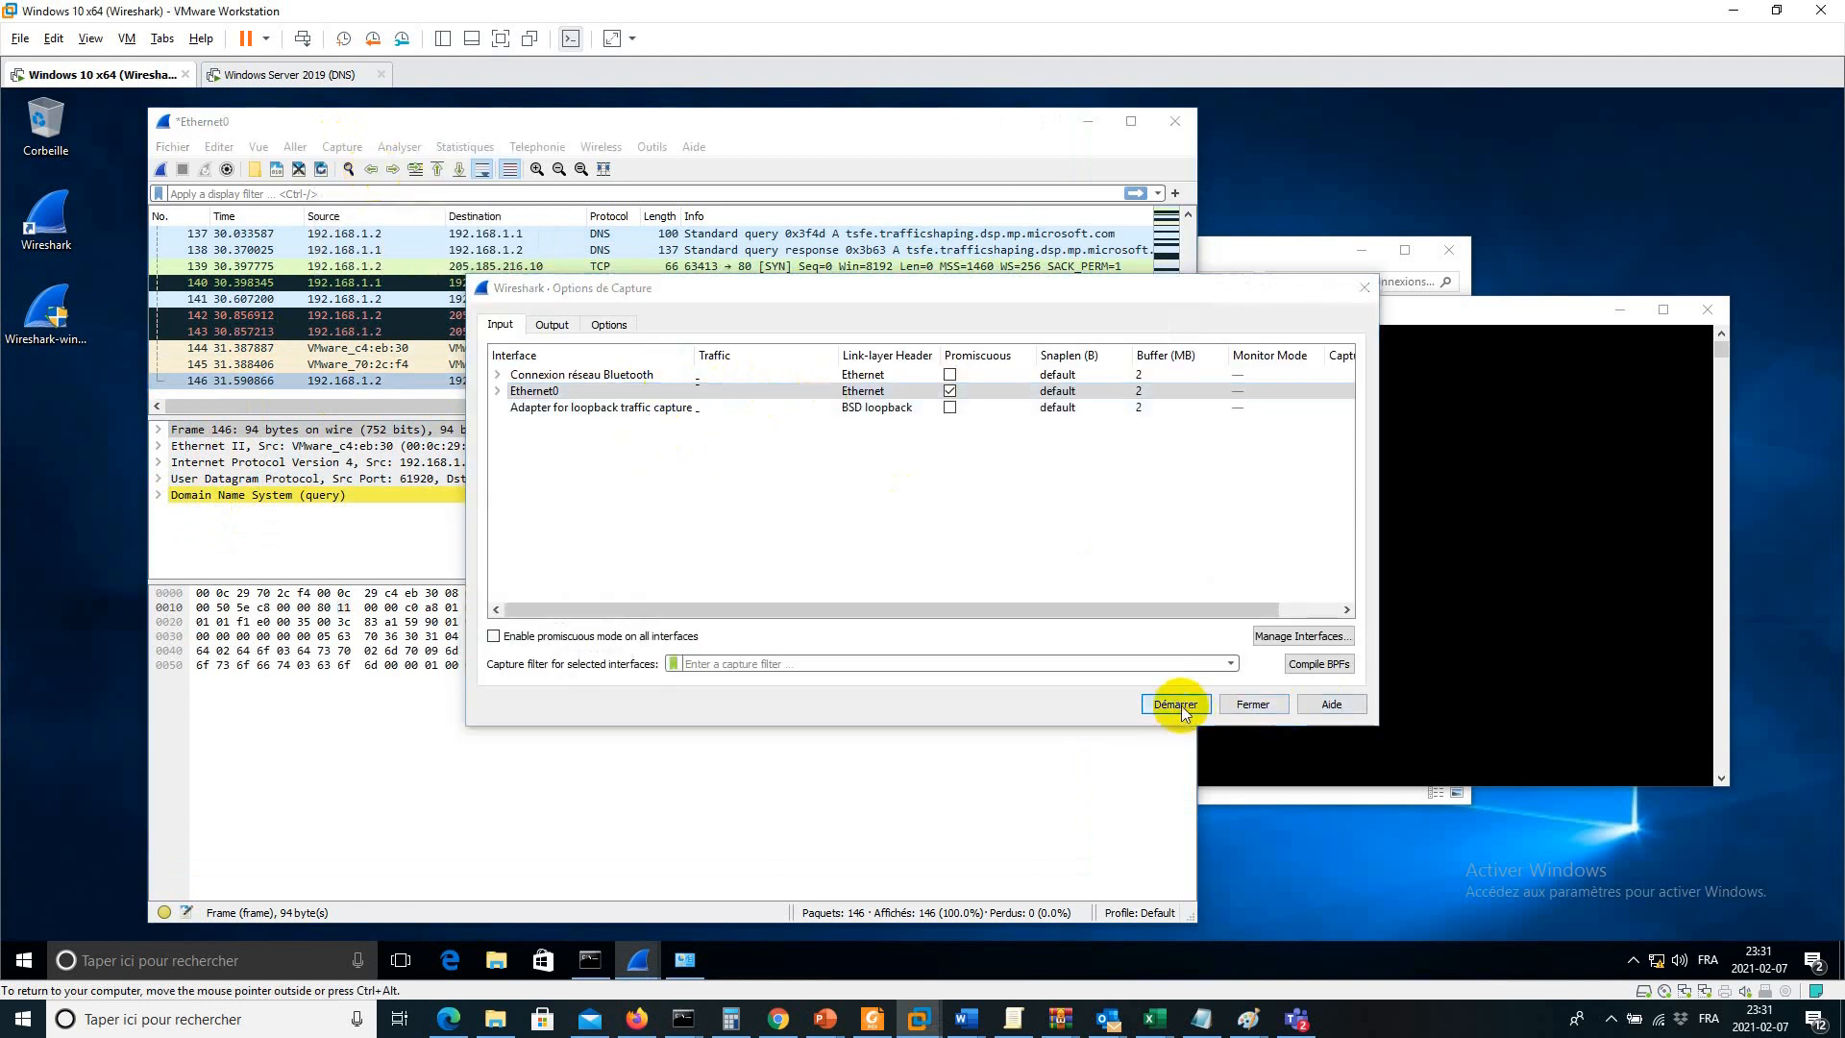
click(1023, 559)
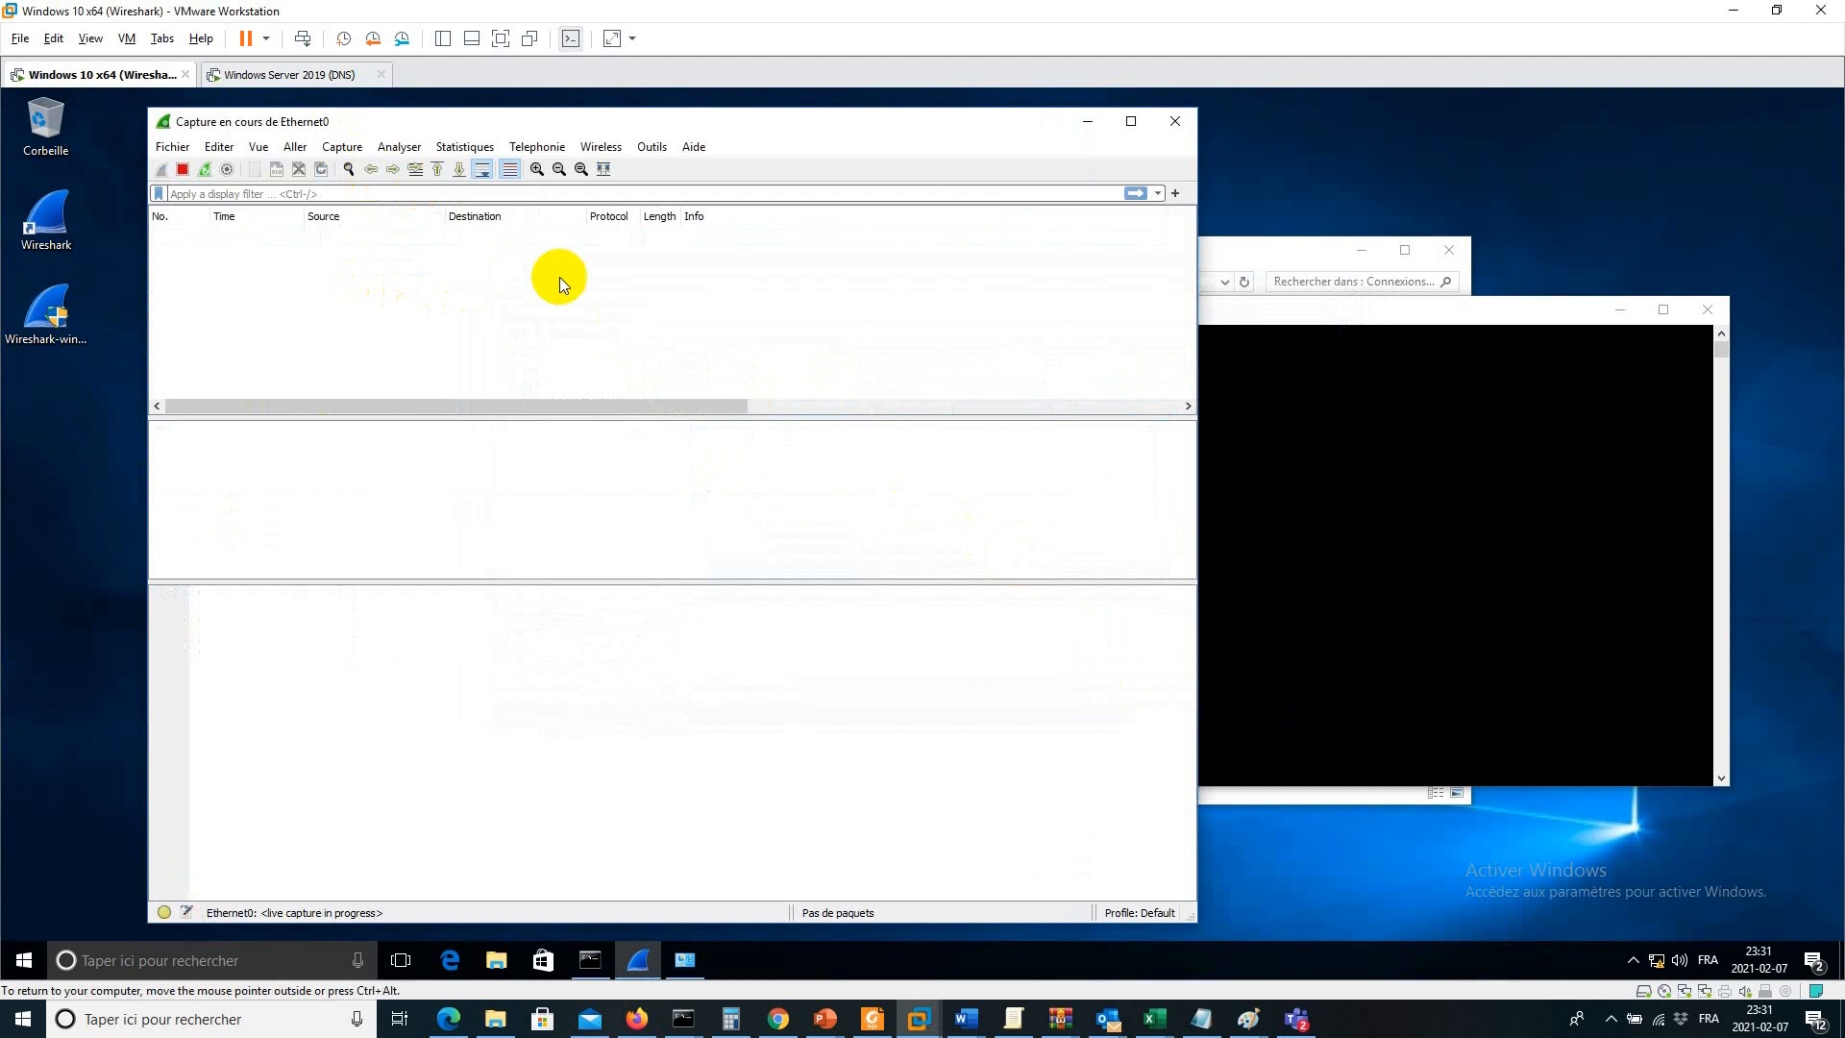
click(496, 237)
Step: Ping 192.168.1.1 from the command prompt while capturing, and stop the capture once the ping completes
click(1408, 526)
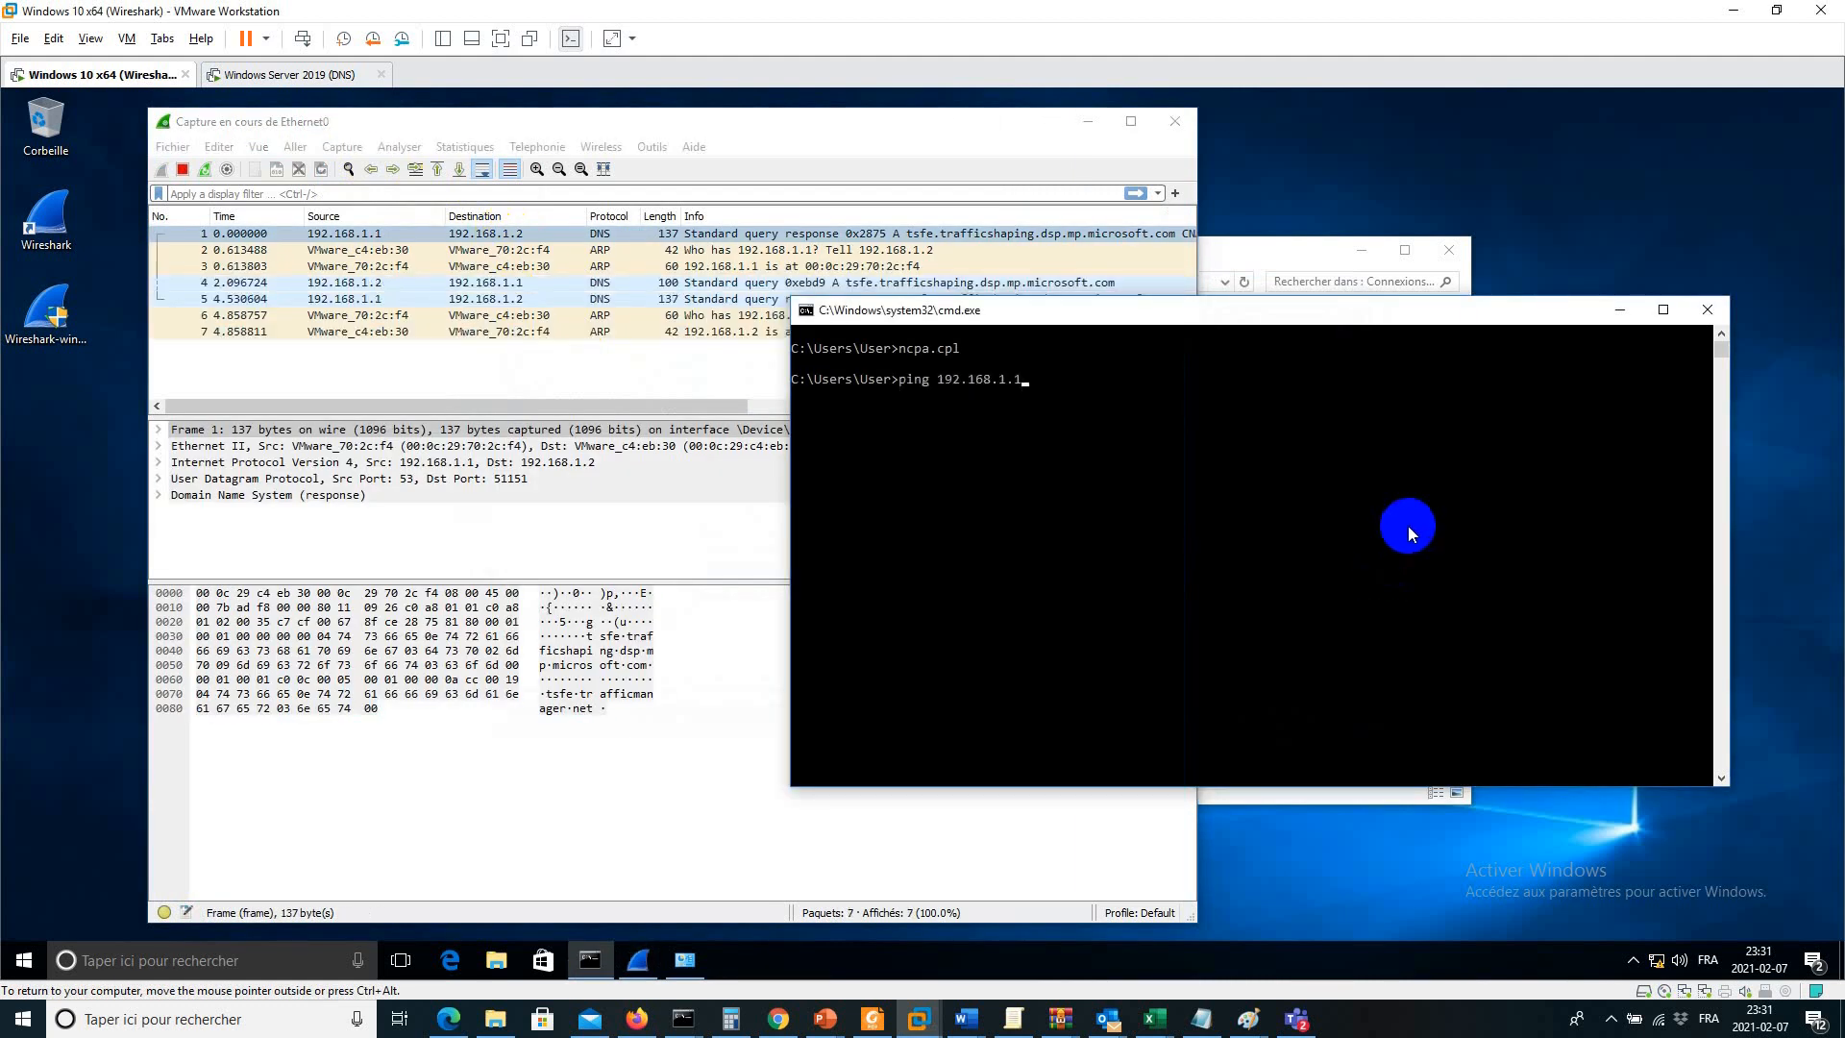
key(Return)
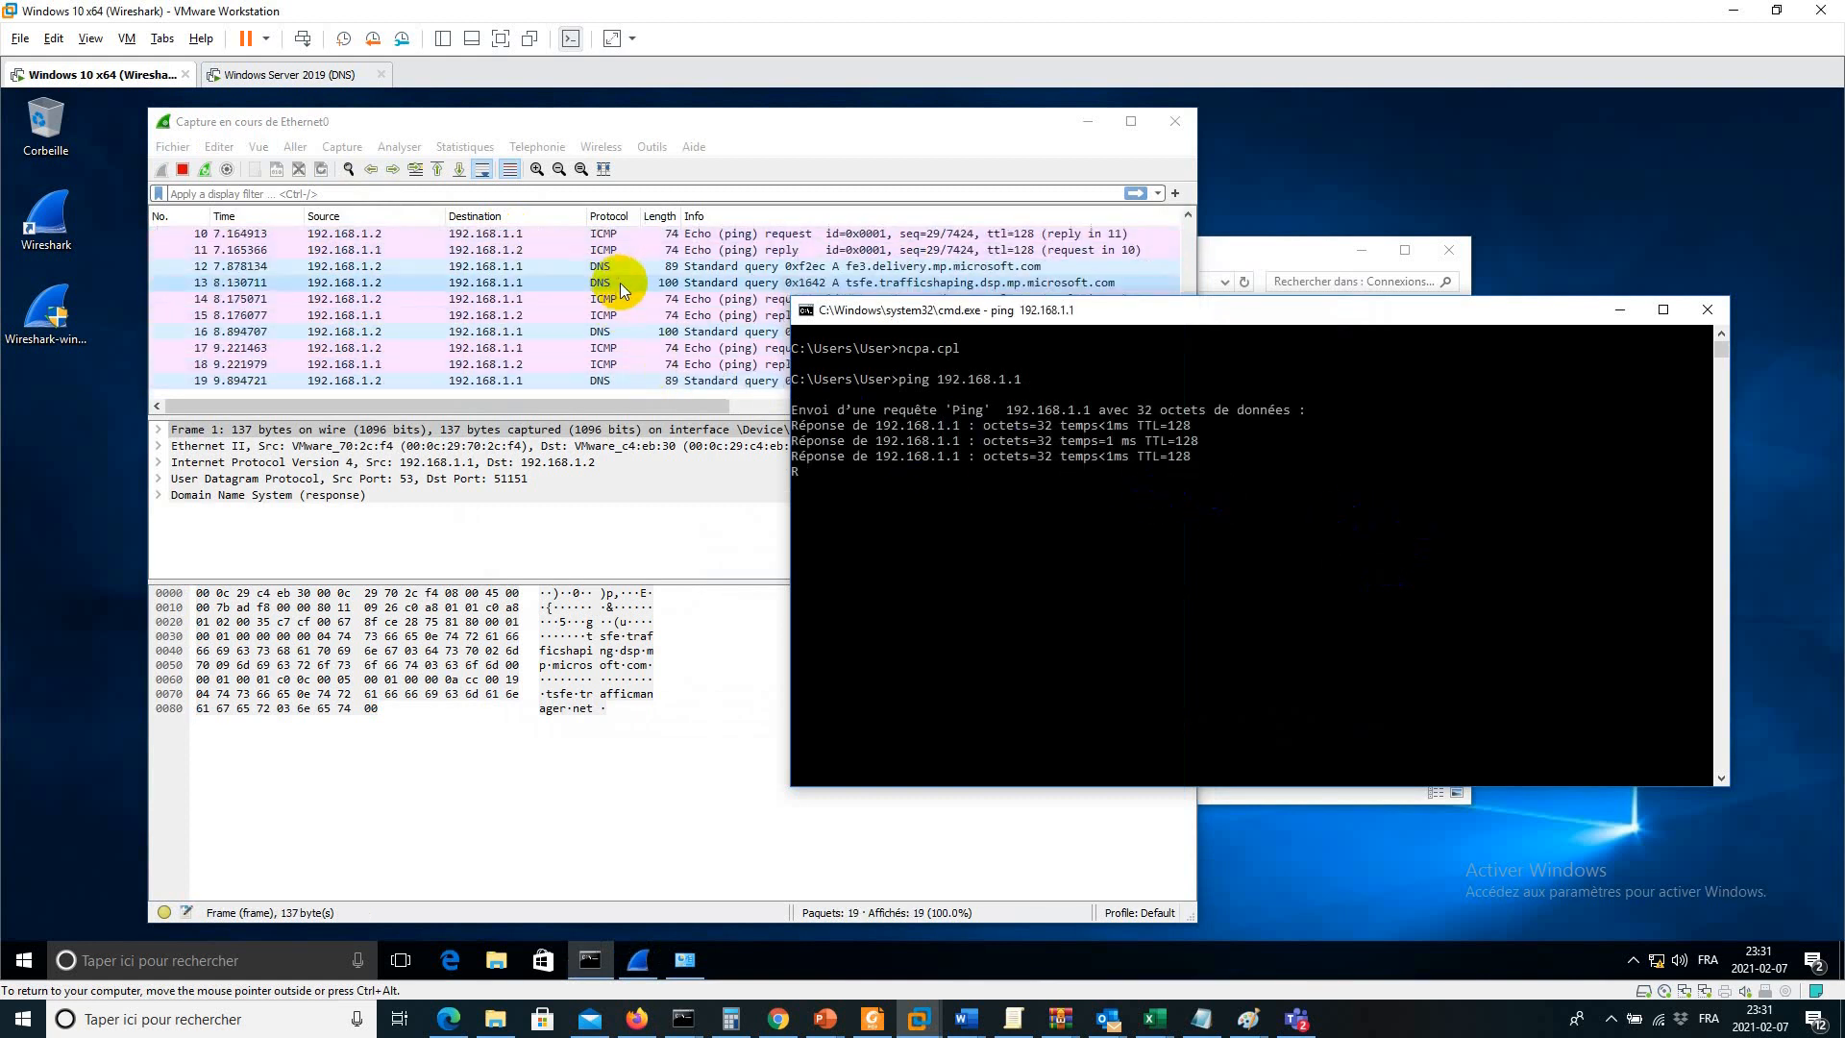
click(342, 147)
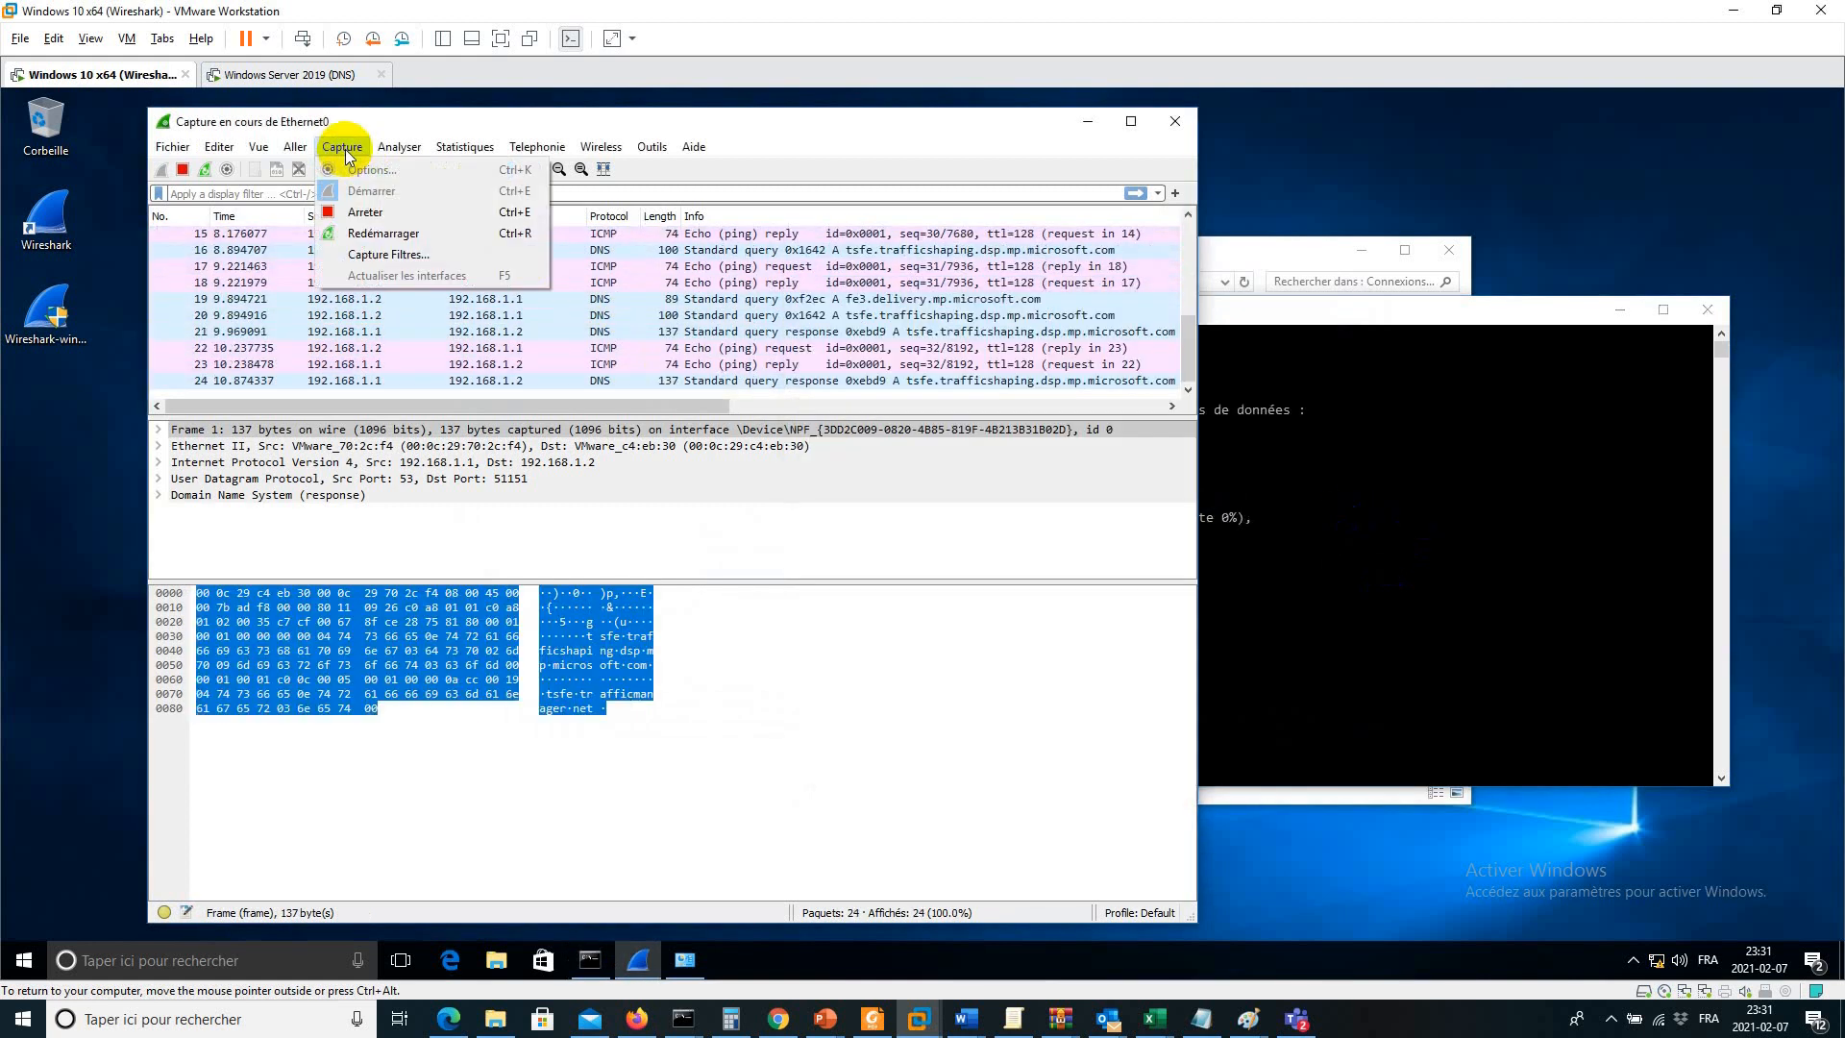
click(373, 213)
Step: Save the capture to the desktop (Bureau) as a pcapng file named "ICMP 192.168.1.1"
click(174, 147)
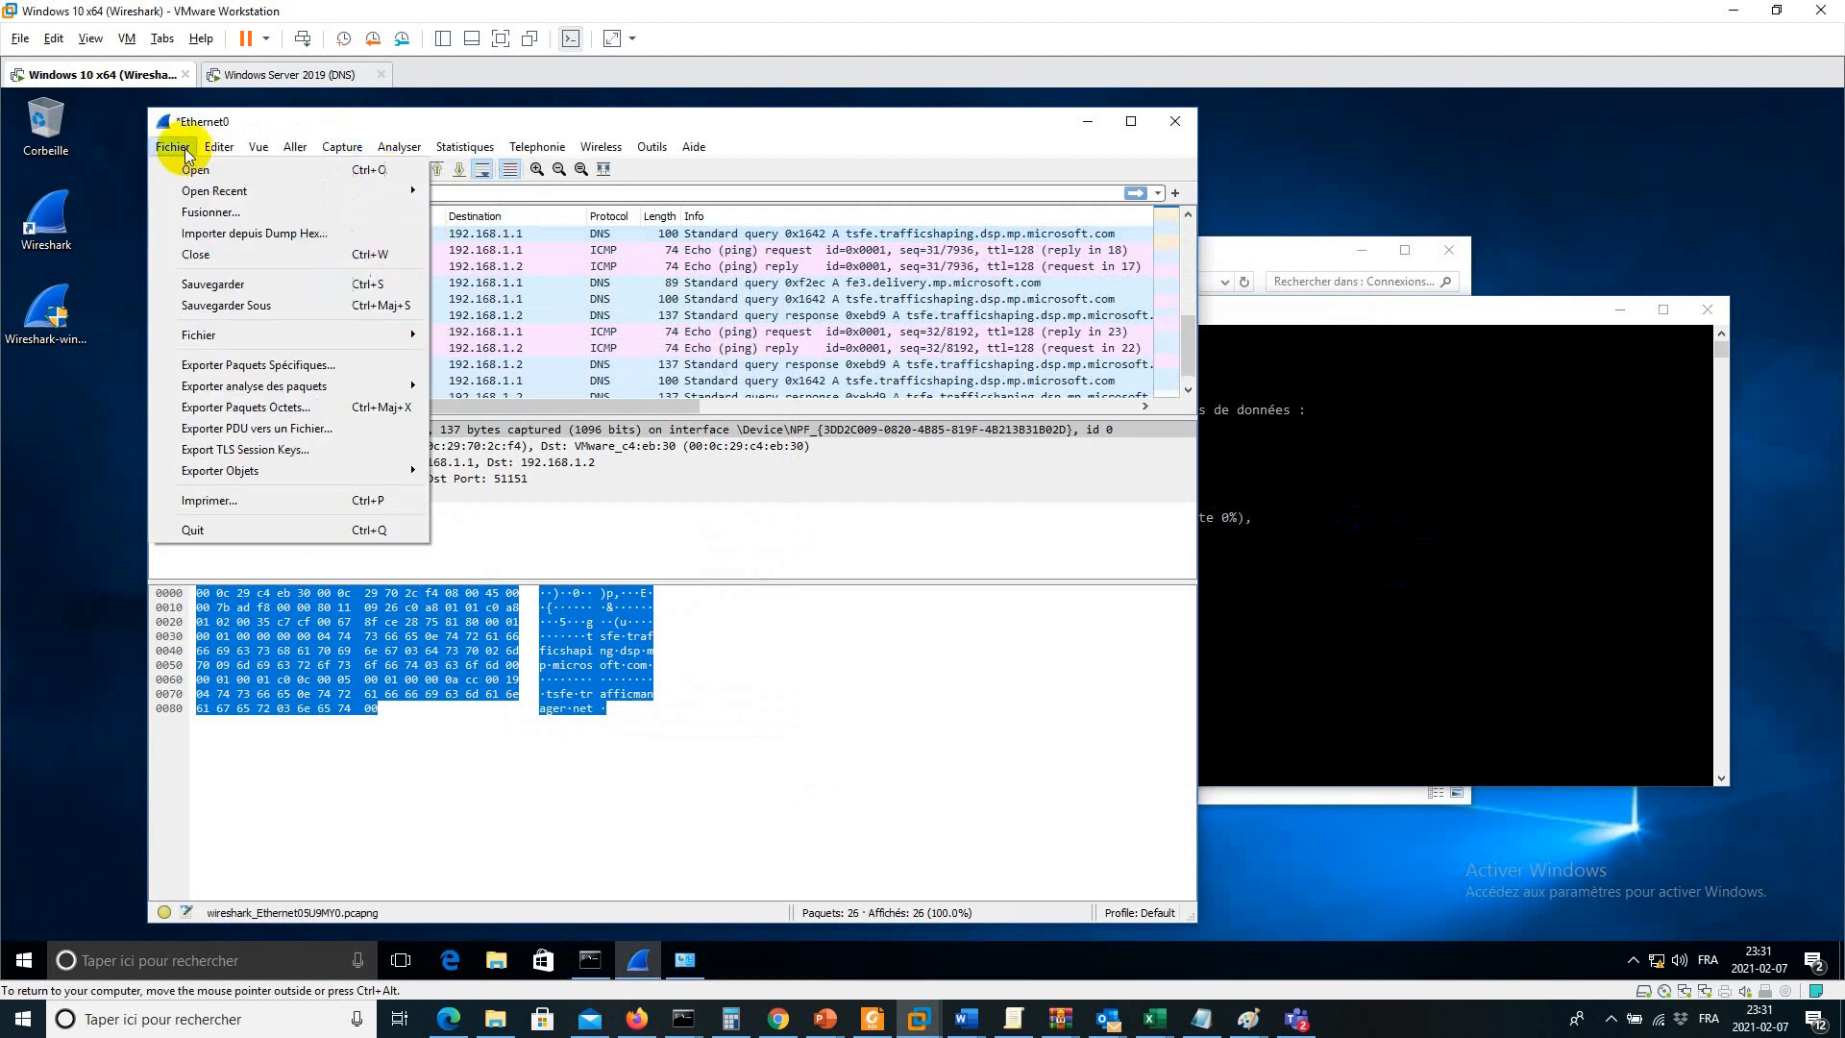
click(252, 285)
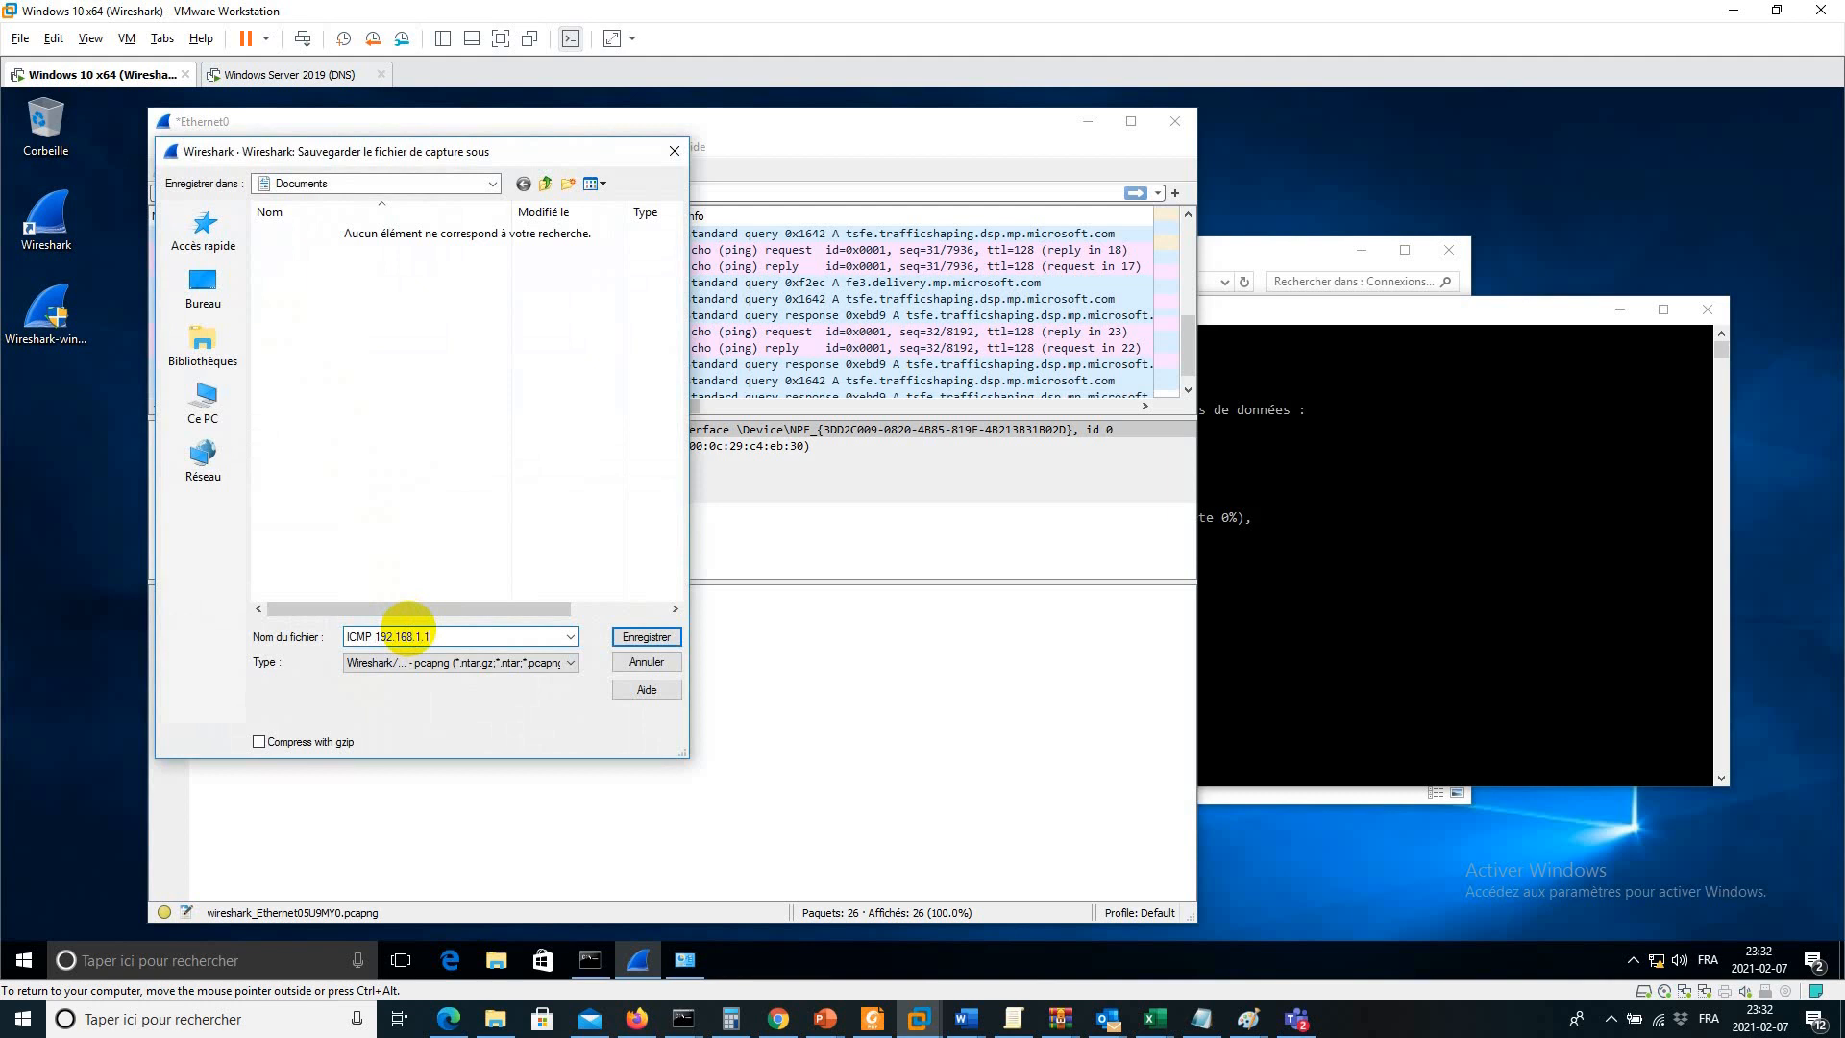
click(203, 288)
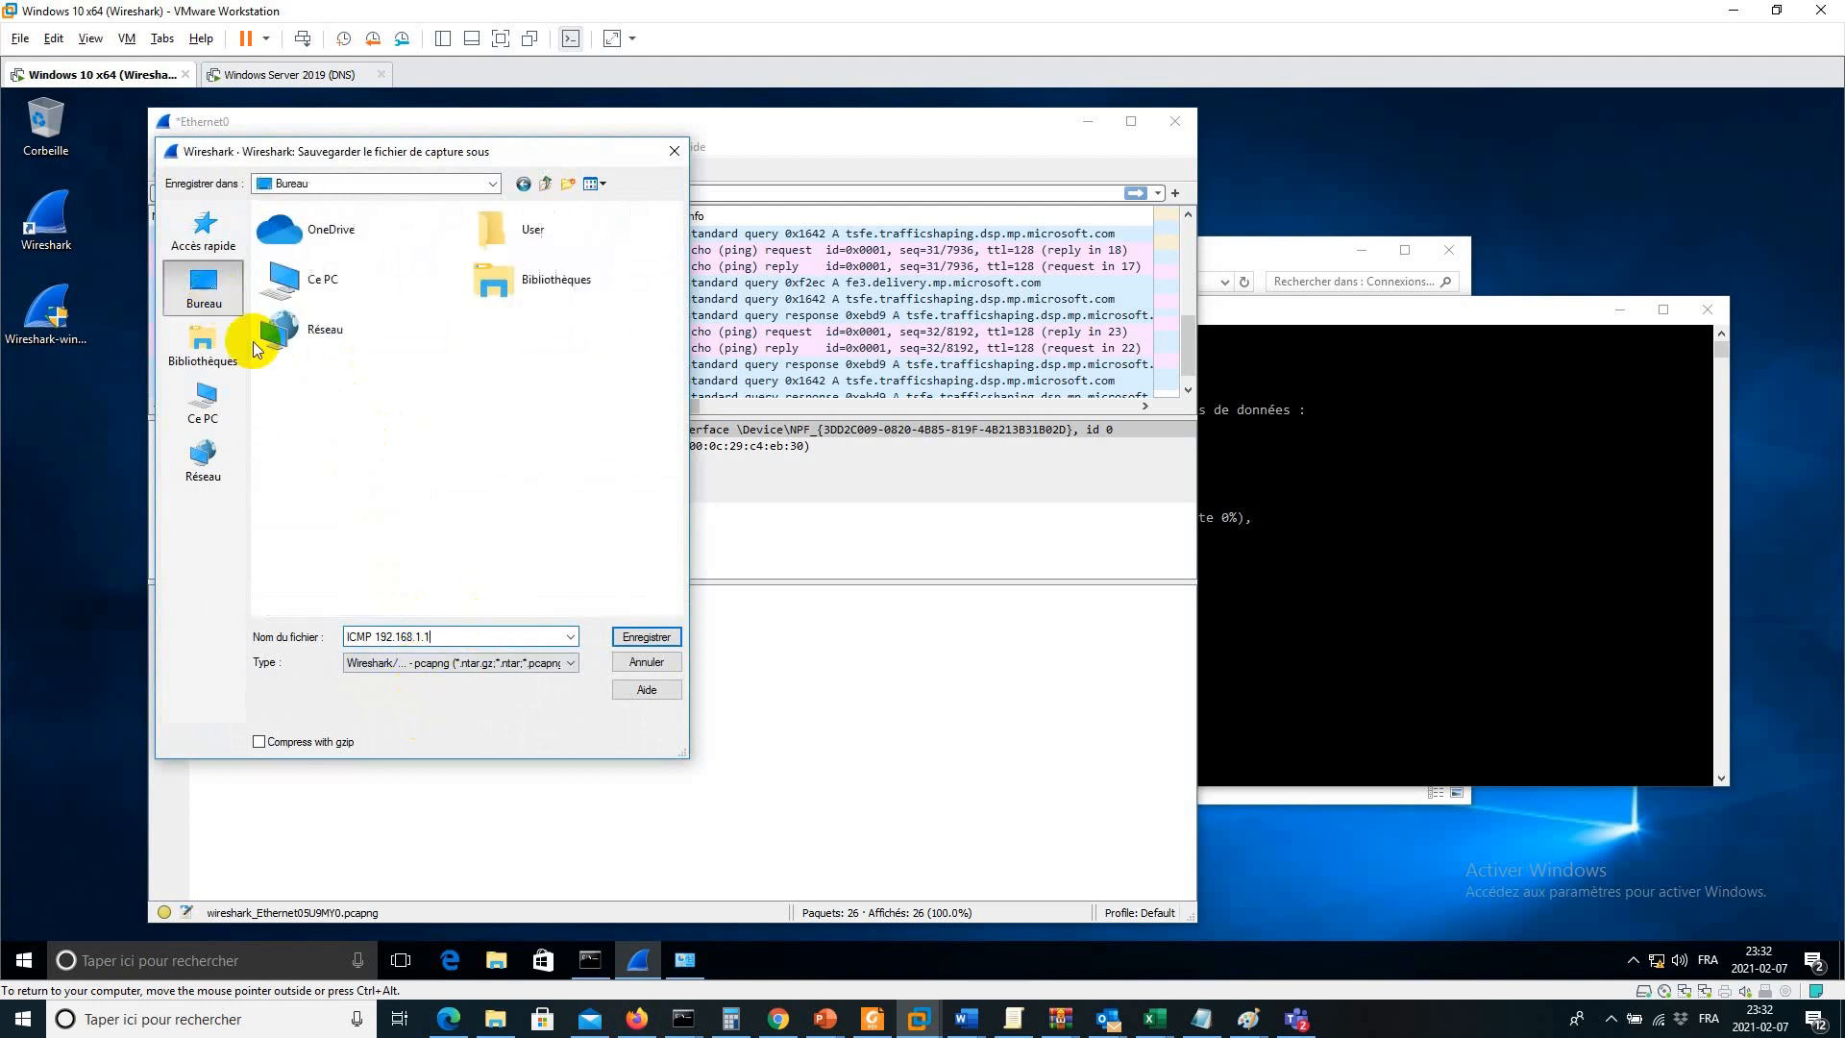
click(641, 638)
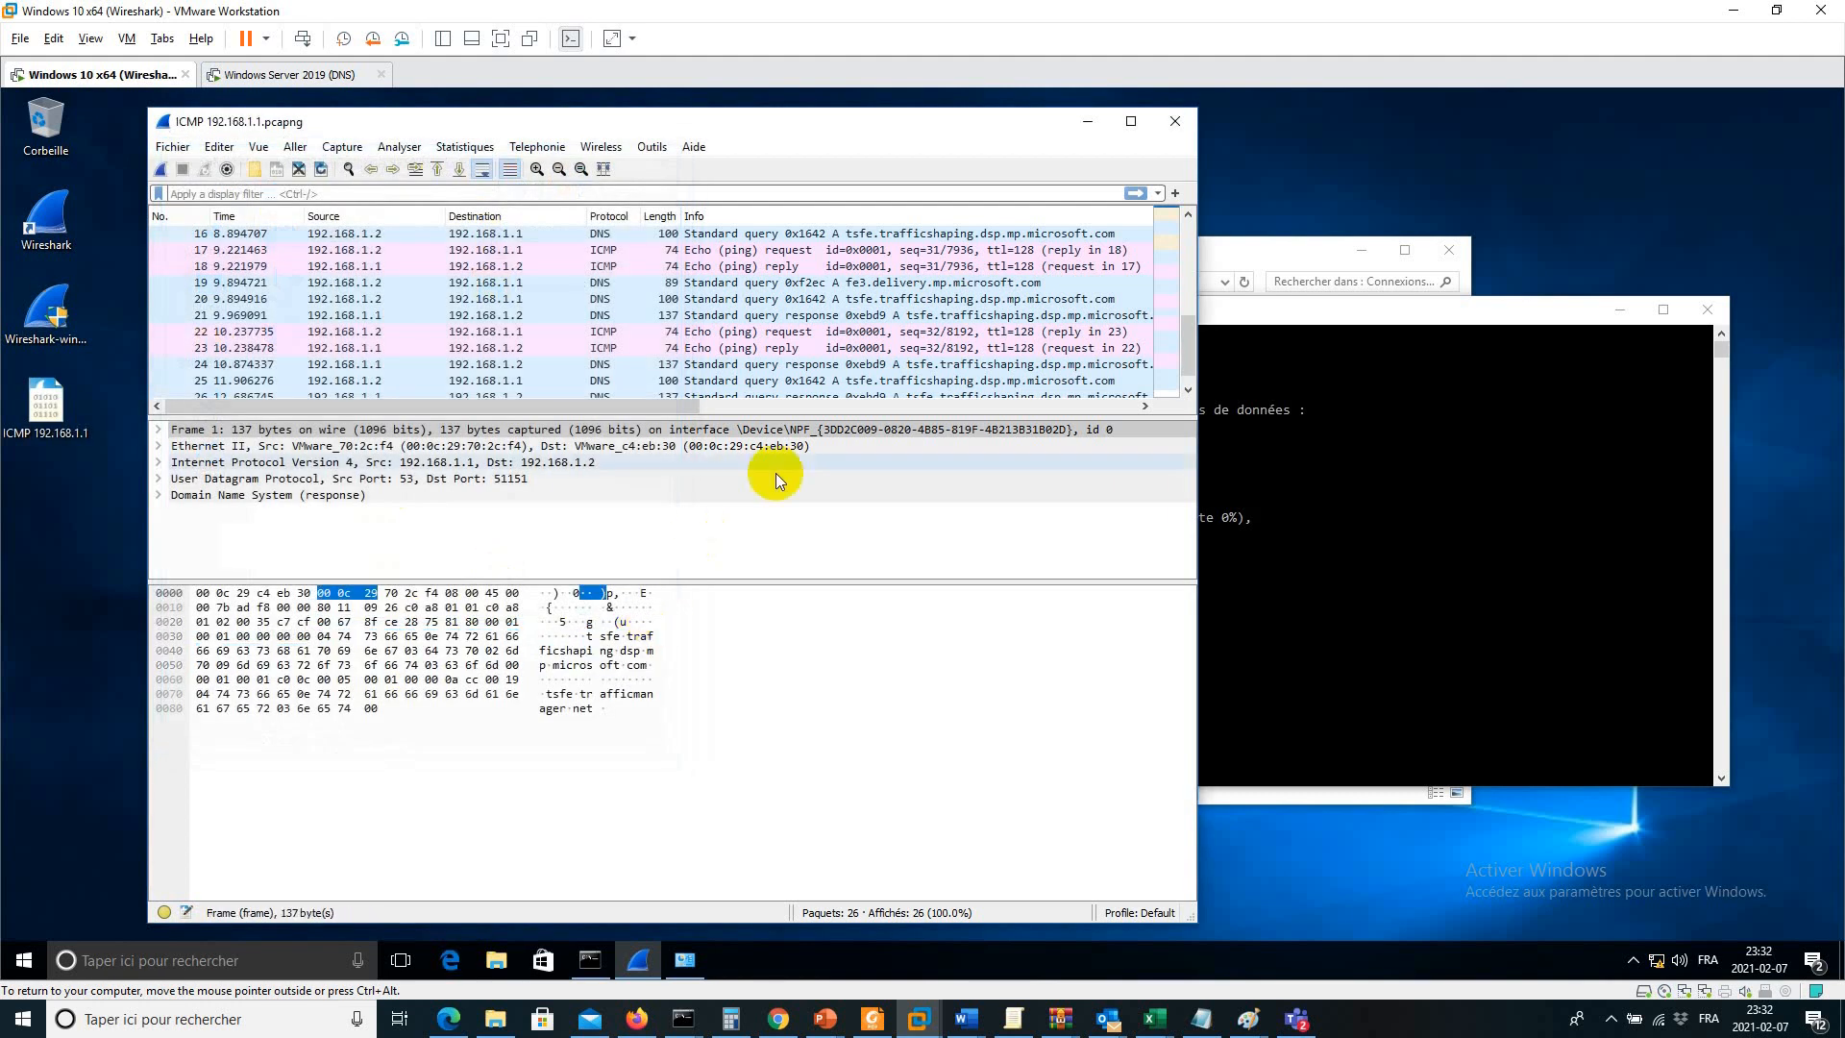
Step: Close Wireshark, reopen the saved ICMP 192.168.1.1 capture from the desktop, and maximize its window to review the packets
click(1223, 358)
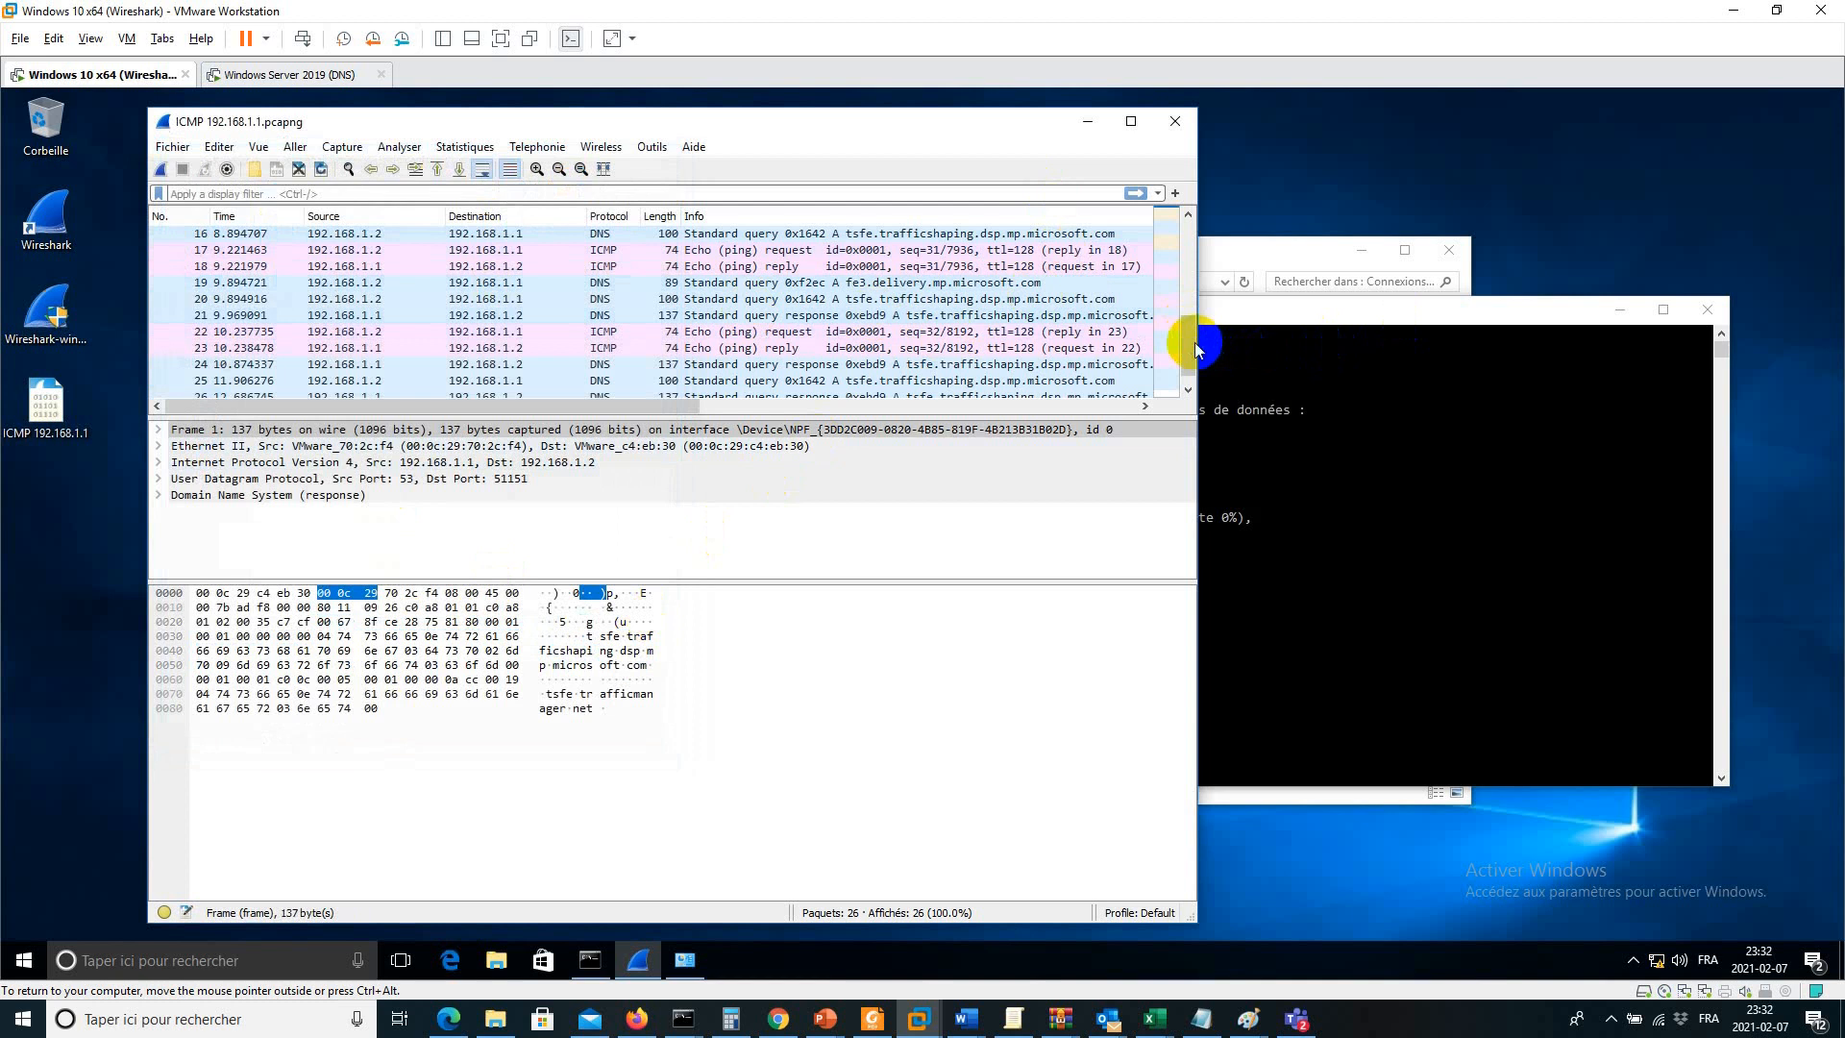
click(1175, 121)
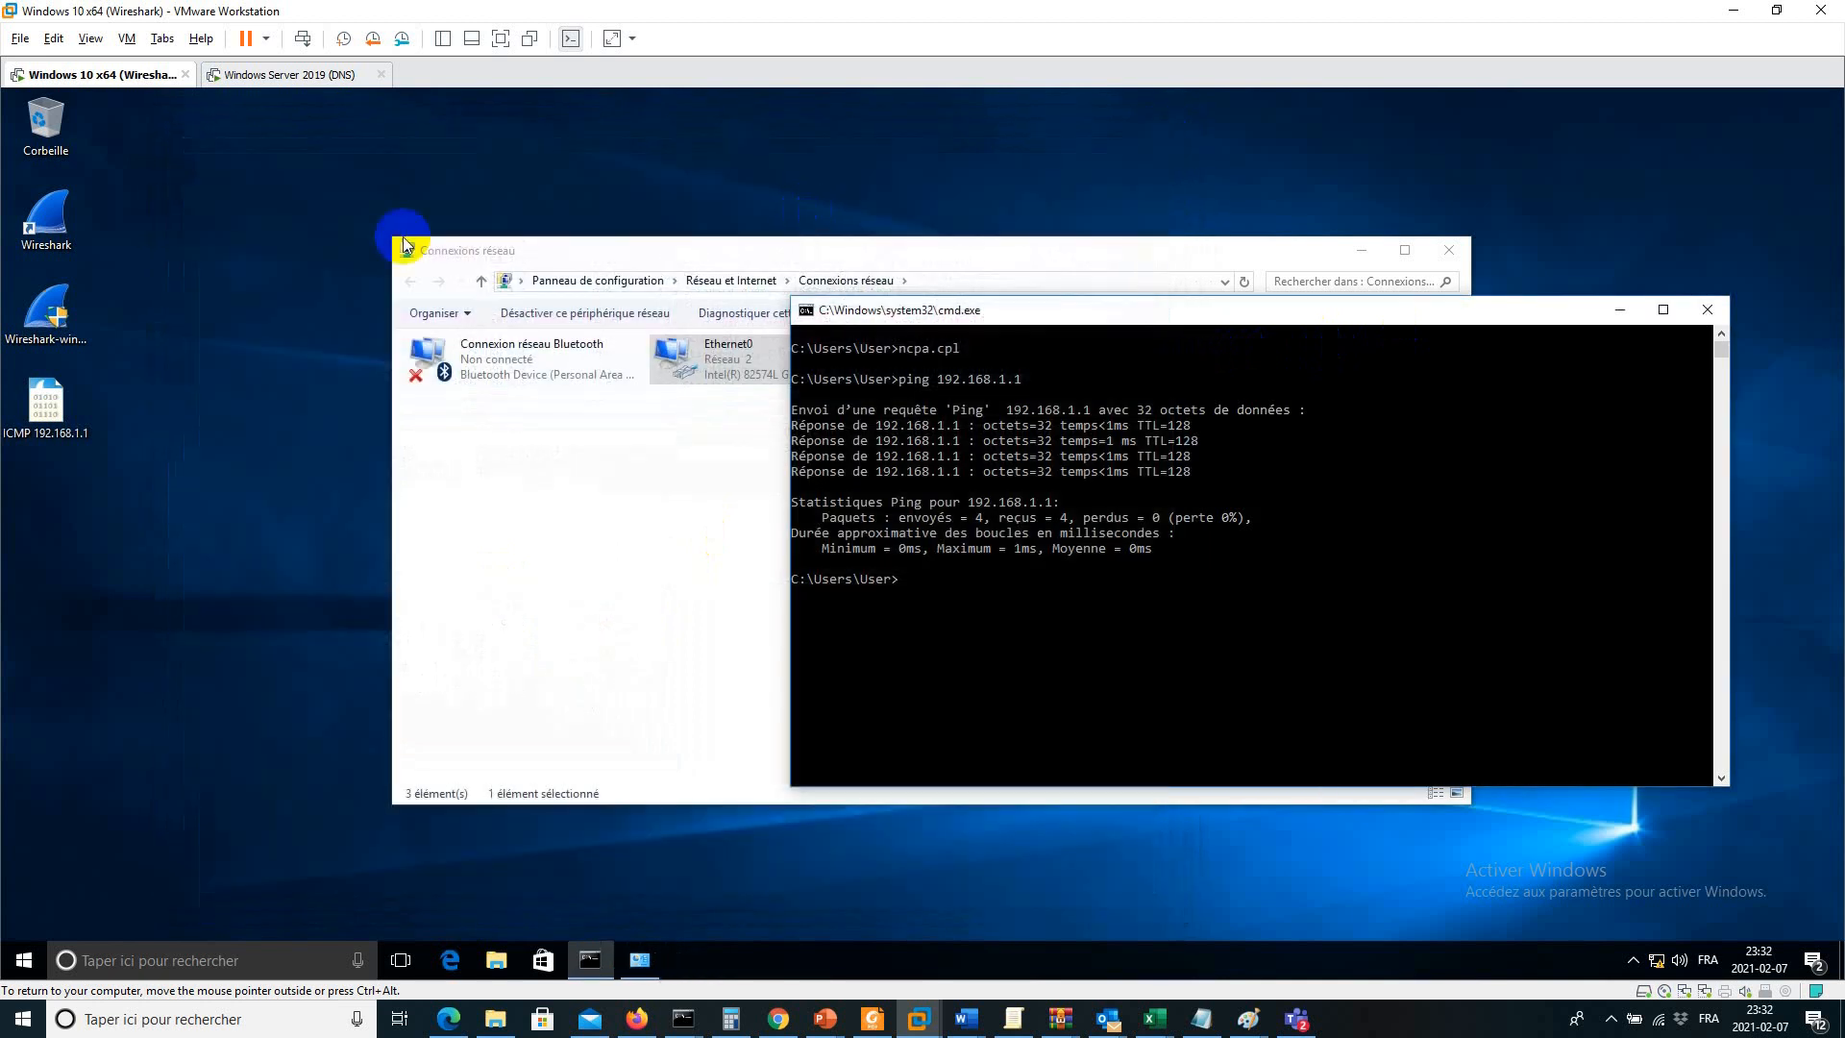
click(46, 396)
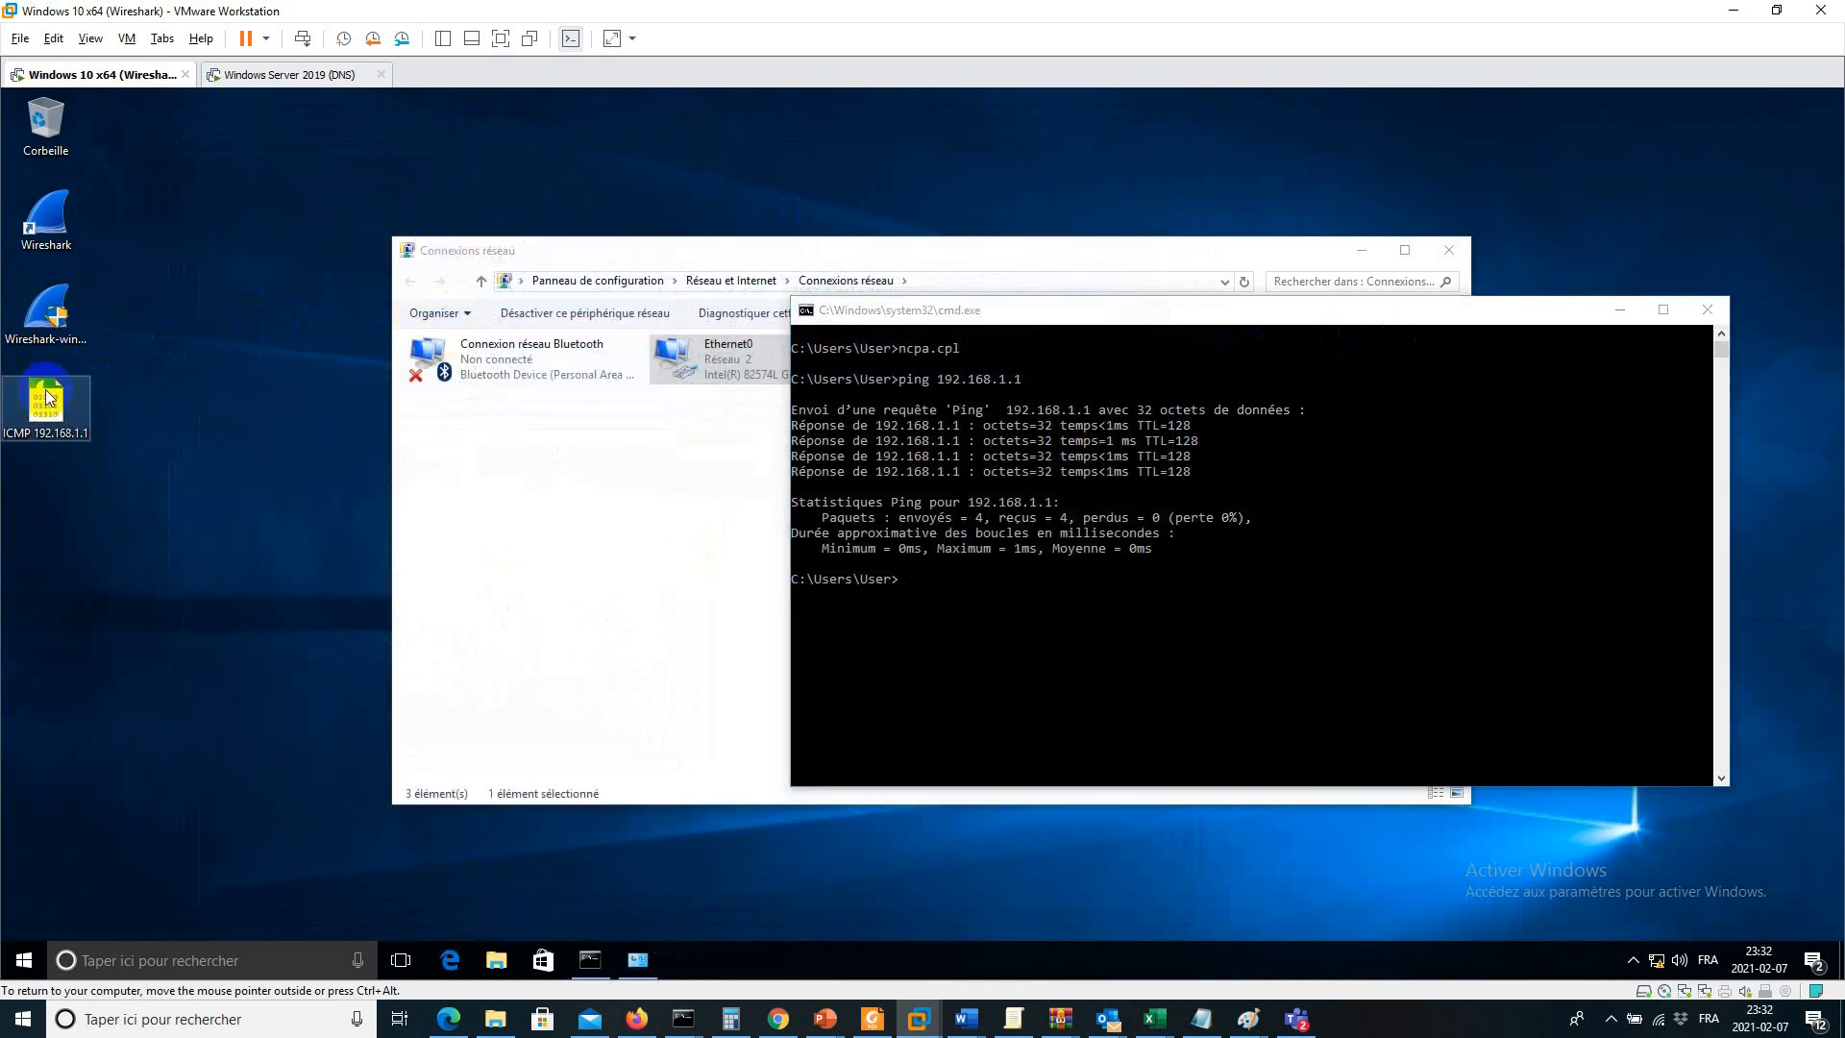
double_click(46, 397)
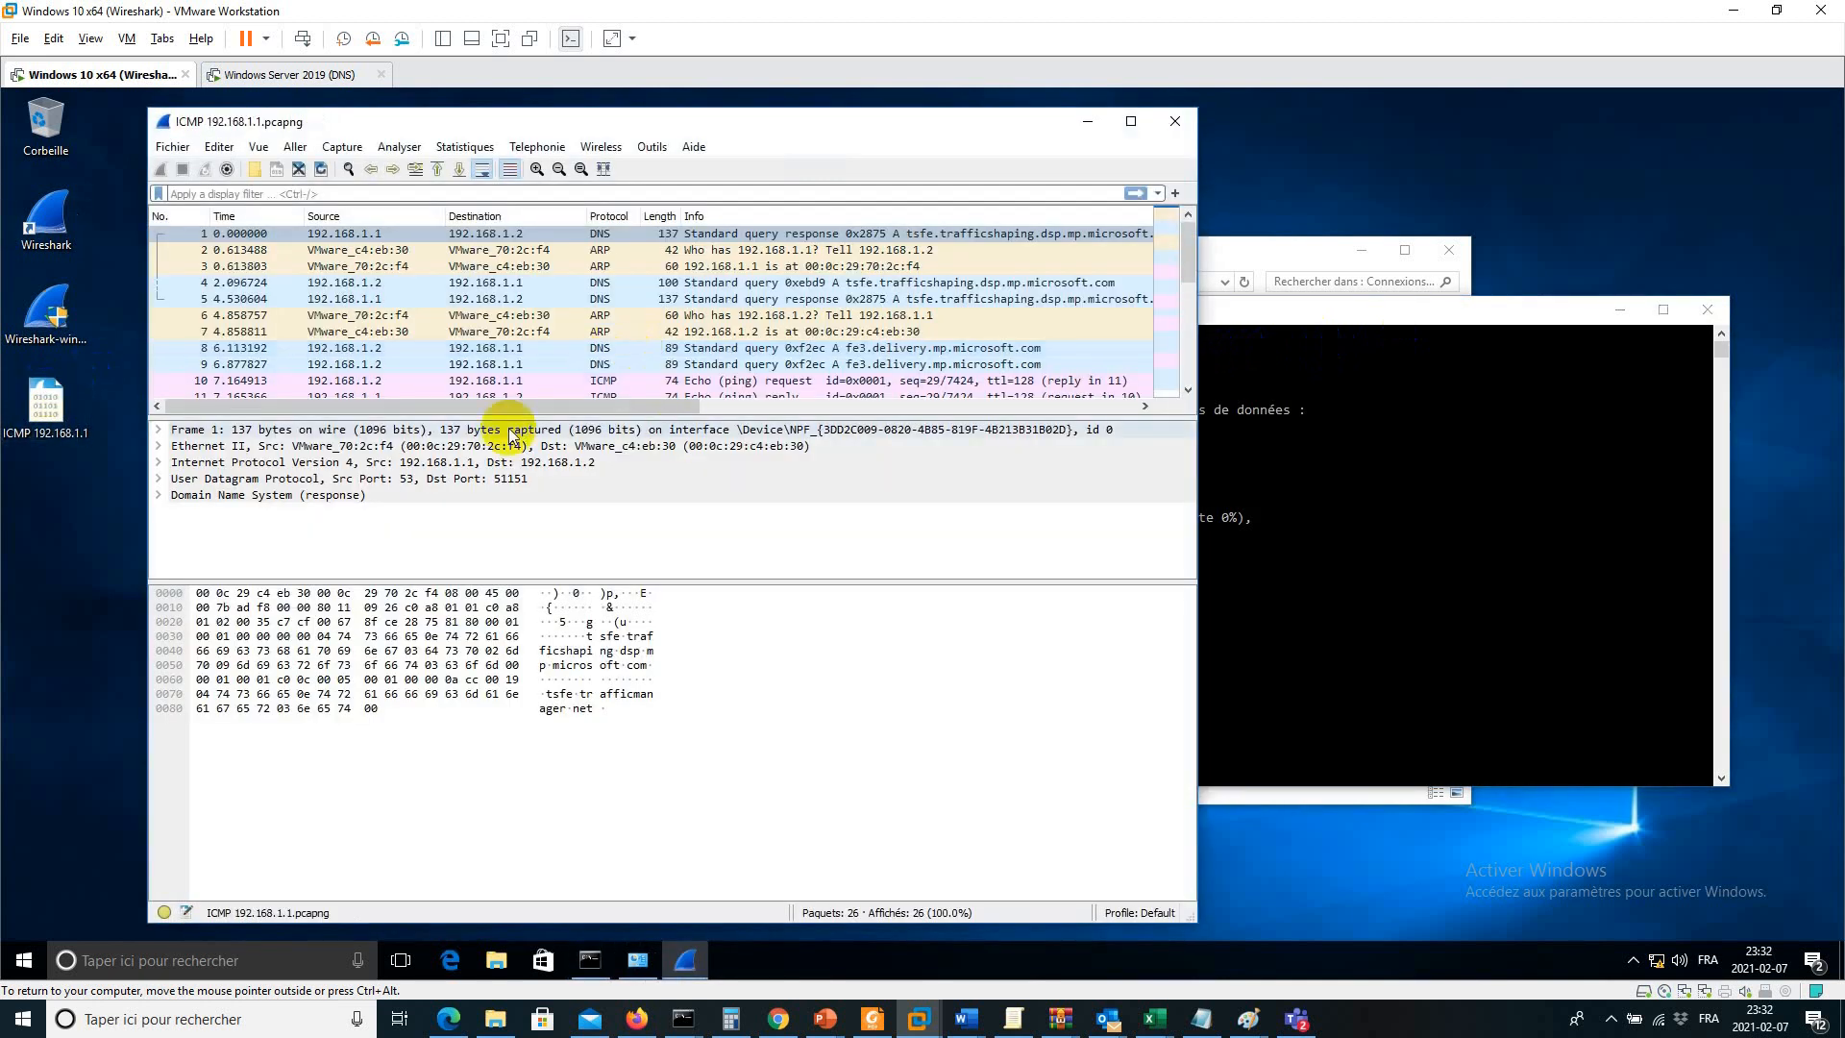
click(1131, 122)
scroll(659, 308, down, 5)
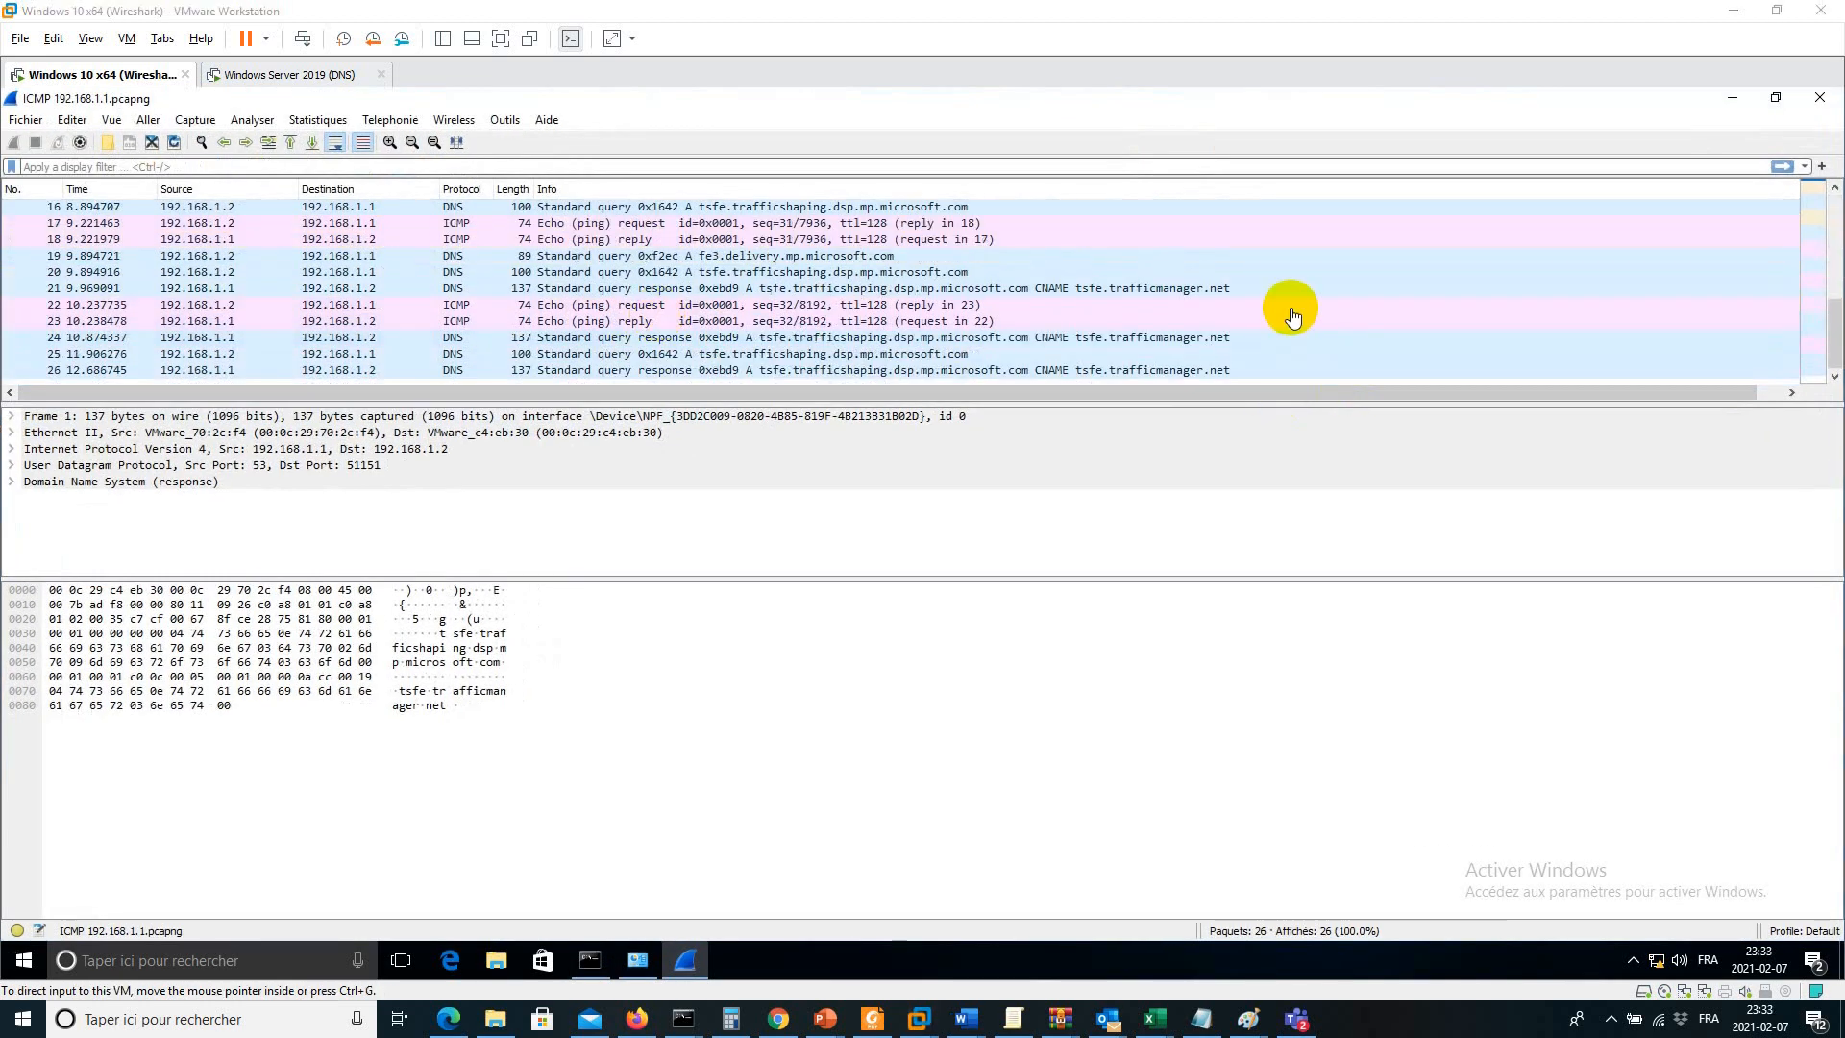